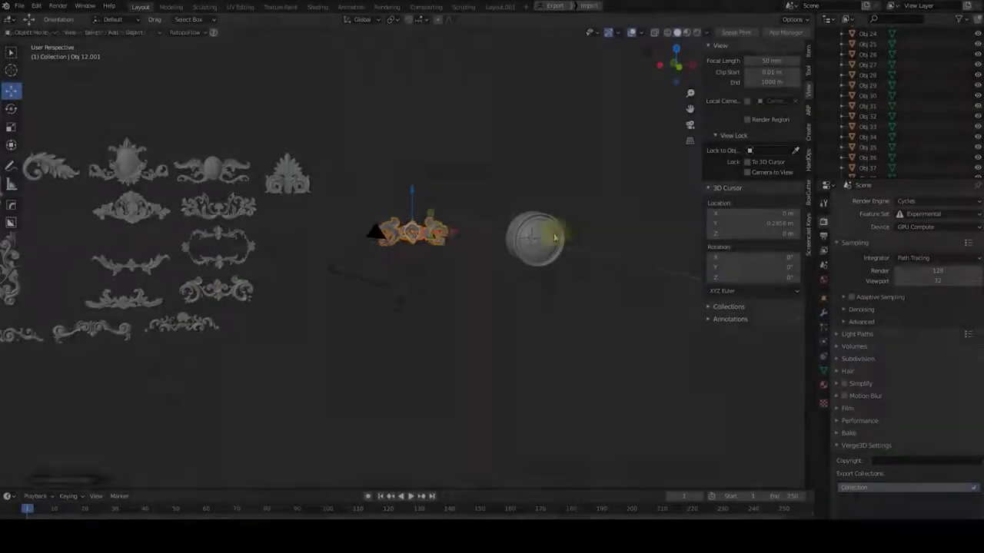
Step: Snap the scroll ornament onto the 3D cursor beneath the clock face and check it in front view
key(shift+s)
click(565, 196)
mouse_move(682, 234)
middle_down()
mouse_move(395, 202)
mouse_move(505, 169)
middle_up()
key(KP_1)
scroll(600, 154, down, 2)
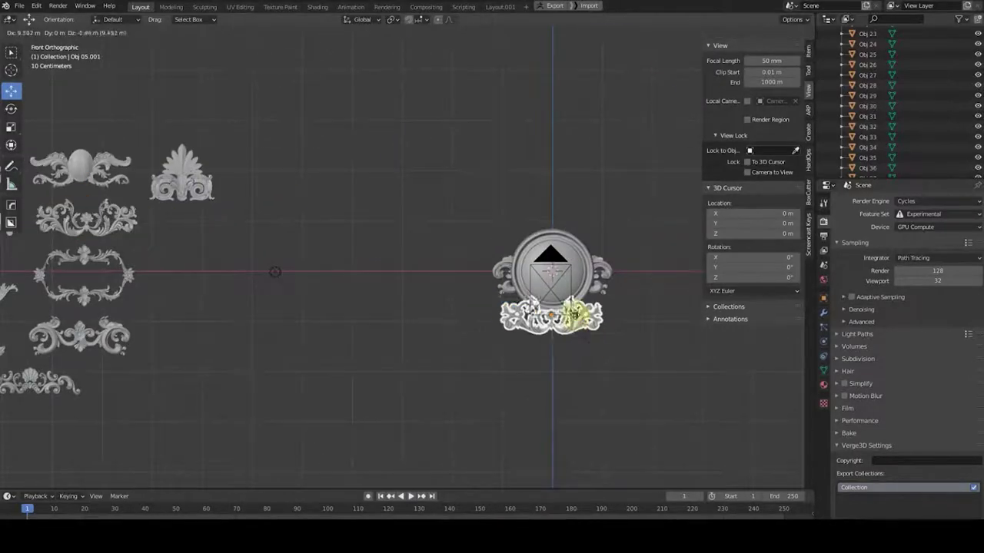
right_click(592, 341)
Step: Select the lower ornament pieces and frame them in the front orthographic view
middle_drag(528, 323, 611, 191)
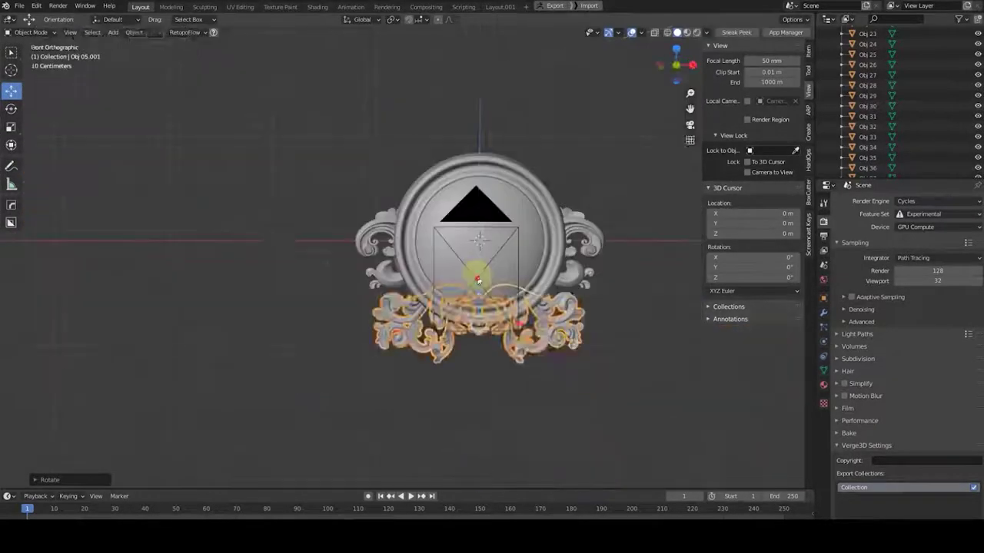
click(582, 268)
mouse_move(582, 268)
middle_down()
mouse_move(448, 202)
mouse_move(397, 202)
middle_up()
key(KP_1)
scroll(476, 196, up, 1)
shift+middle_drag(477, 196, 369, 167)
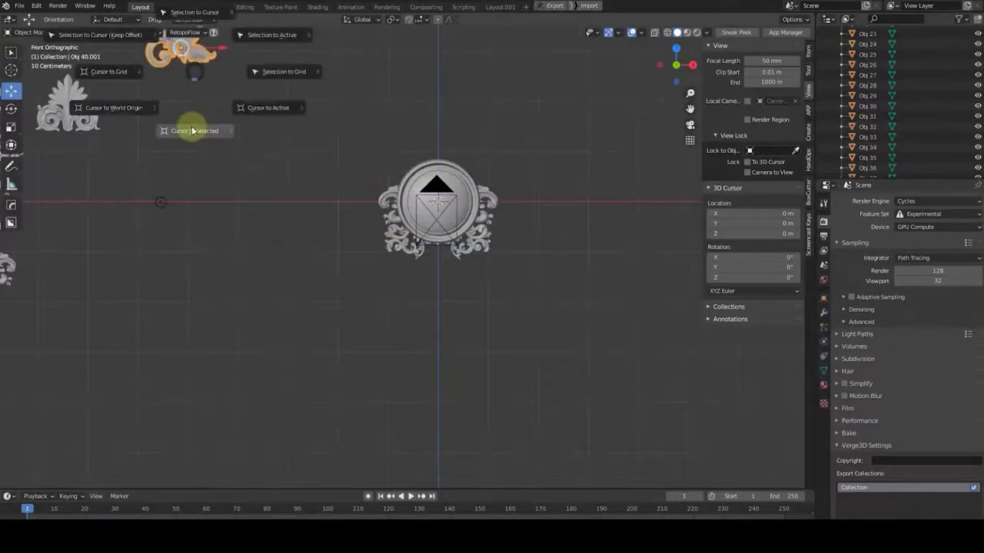
scroll(490, 158, up, 2)
scroll(492, 164, up, 2)
Step: Select the top ornament Obj 06 and return to a zoomed front view
mouse_move(450, 120)
middle_down()
mouse_move(399, 149)
mouse_move(363, 233)
mouse_move(412, 193)
middle_up()
scroll(363, 232, down, 4)
click(230, 104)
shift+middle_drag(285, 115, 492, 146)
key(KP_1)
scroll(418, 221, up, 1)
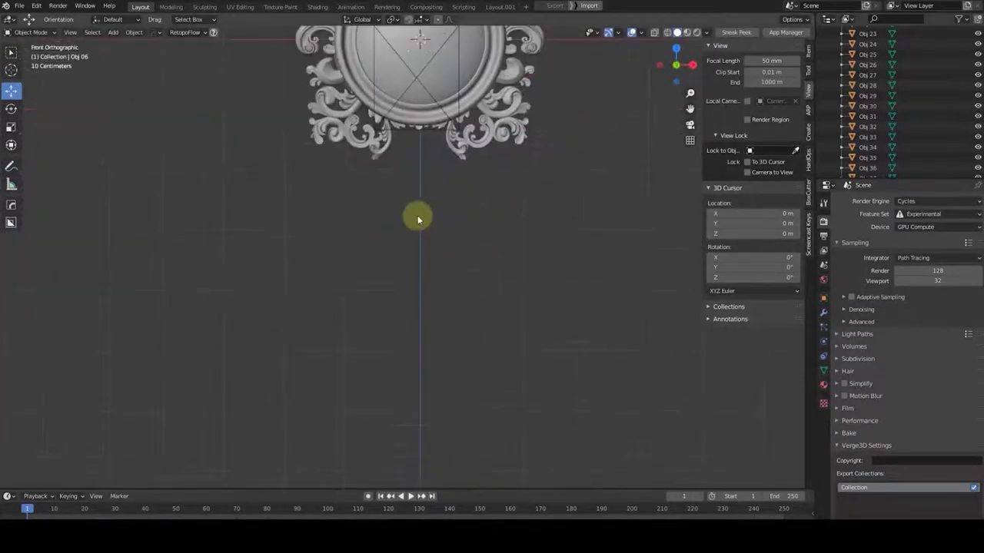
Step: Rotate the plane 90°, place it below the clock face and stretch it tall along Z
text(90)
key(Return)
shift+middle_drag(507, 92, 454, 219)
key(g)
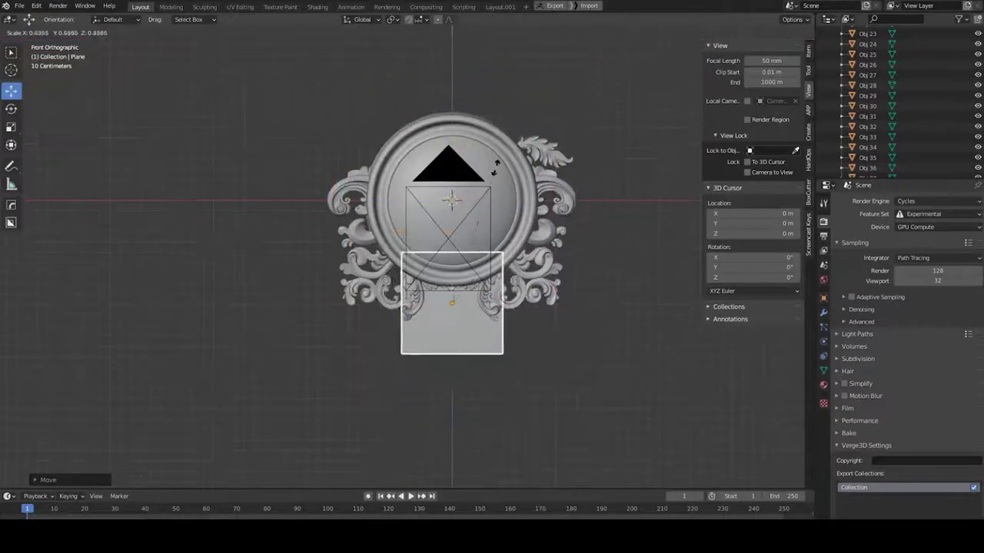
click(512, 164)
scroll(487, 232, up, 2)
key(s)
key(z)
click(413, 220)
scroll(413, 220, down, 2)
Step: Add horizontal loop cuts and taper the bands with an Inverse Square proportional scale
key(Tab)
key(ctrl+r)
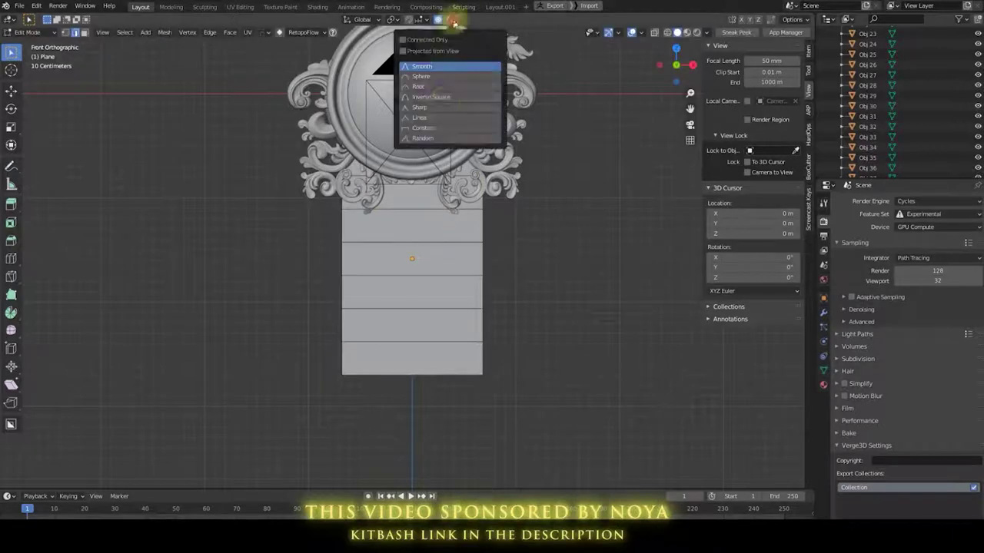
click(442, 99)
key(s)
click(481, 307)
key(Tab)
mouse_move(481, 307)
middle_down()
mouse_move(315, 296)
mouse_move(499, 204)
middle_up()
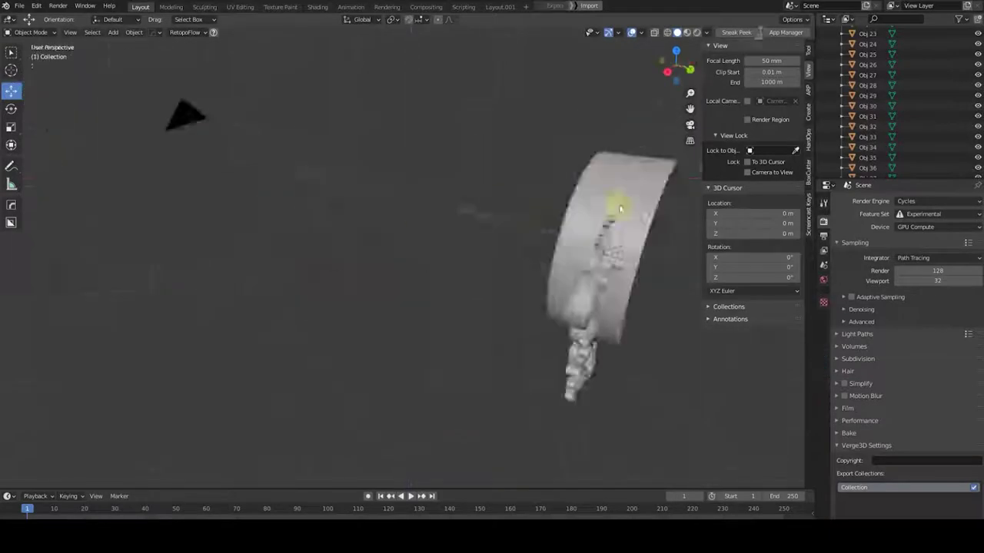
Step: Isolate the clockbase cylinder in Edit Mode and add an edge loop inside the disc rim
click(527, 237)
key(Tab)
key(alt+a)
mouse_move(709, 314)
middle_down()
mouse_move(636, 254)
mouse_move(659, 167)
mouse_move(275, 66)
middle_up()
key(KP_Divide)
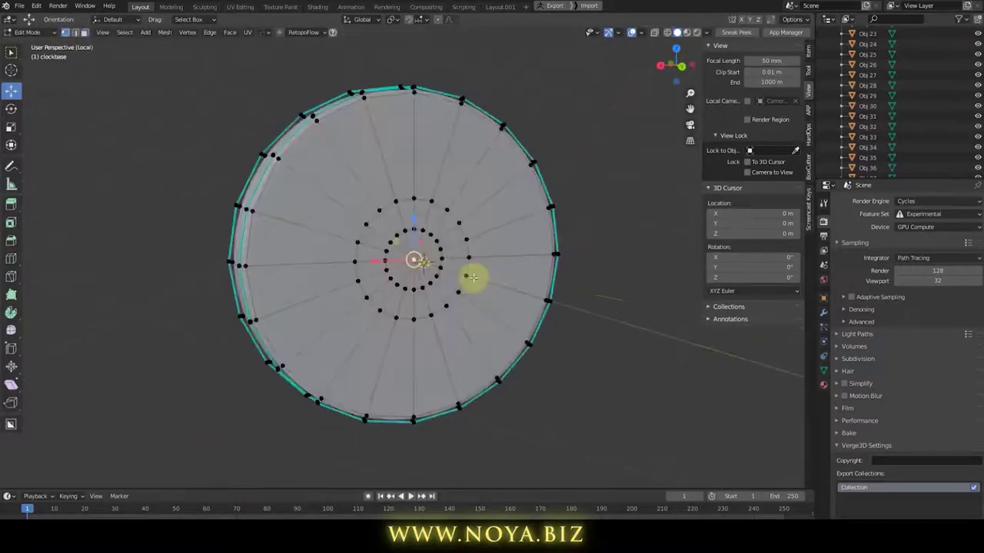
click(471, 277)
middle_drag(447, 267, 538, 254)
Step: Extrude the clockbase face outward to form the rim, checking it from both sides
key(e)
key(Tab)
mouse_move(591, 237)
middle_down()
mouse_move(530, 204)
mouse_move(311, 150)
middle_up()
key(Tab)
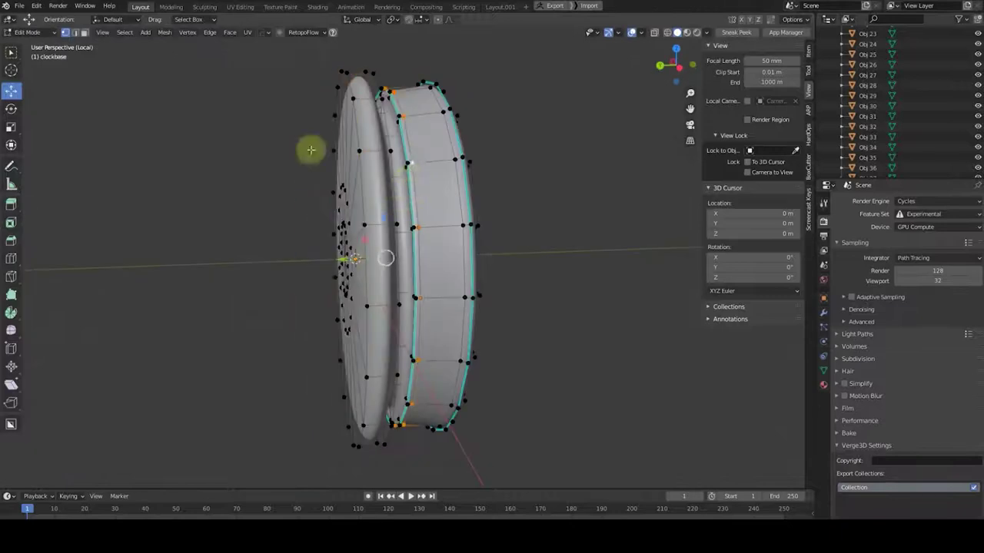
mouse_move(401, 277)
middle_down()
mouse_move(435, 208)
mouse_move(417, 220)
middle_up()
key(Tab)
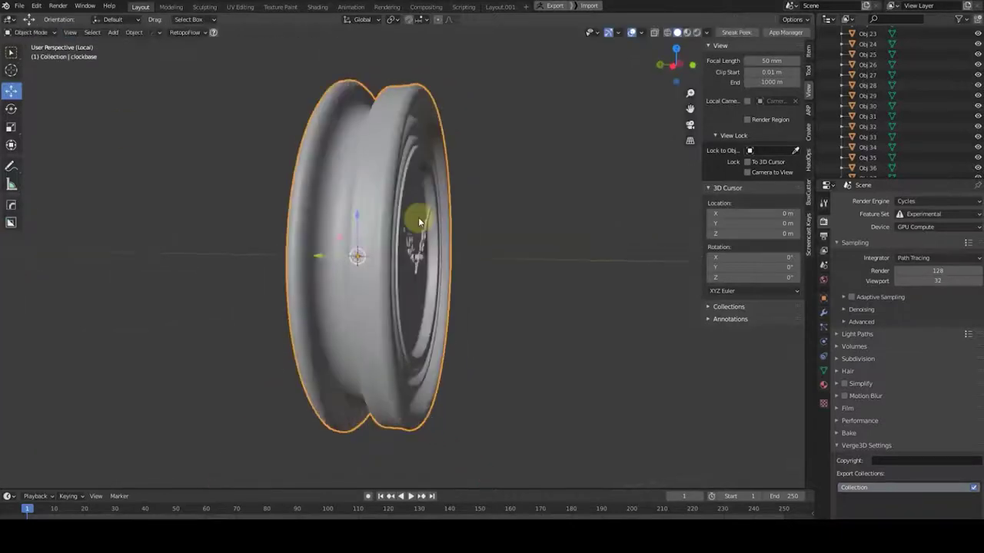
key(Tab)
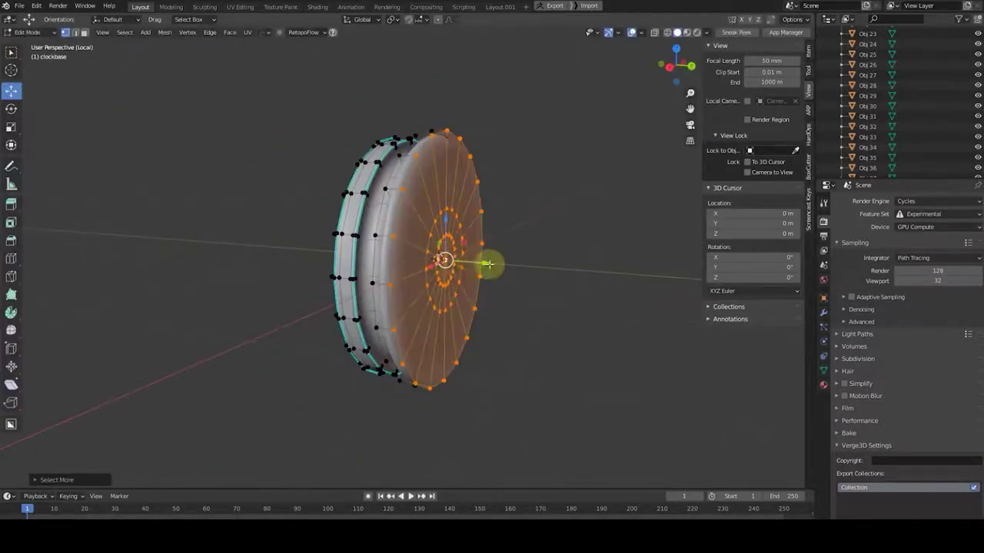
Step: Scale up the clockbase front face, adjust the vertices, and exit local view
key(Tab)
middle_drag(489, 265, 584, 238)
key(Tab)
middle_drag(406, 187, 564, 176)
key(s)
click(493, 180)
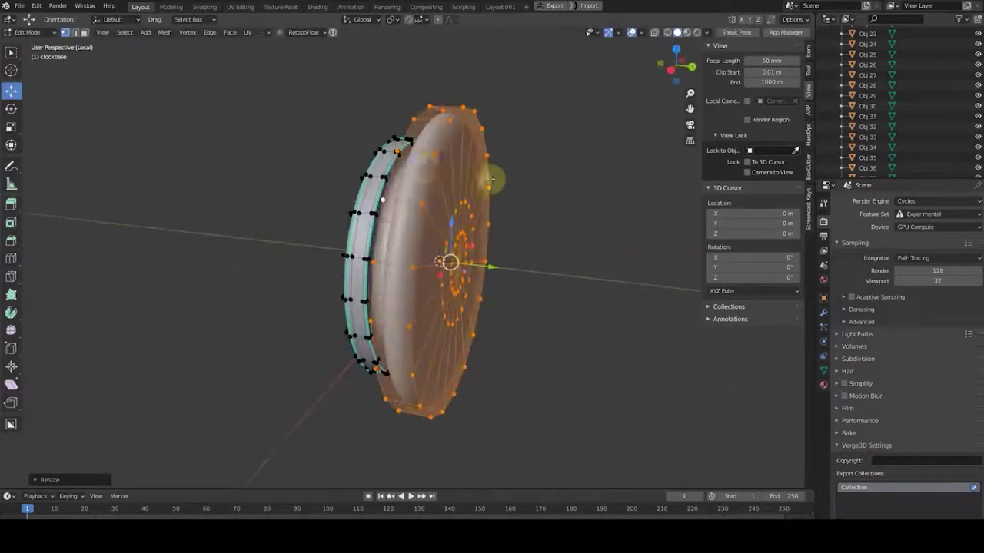
middle_drag(492, 180, 503, 246)
key(g)
key(Tab)
mouse_move(459, 182)
middle_down()
mouse_move(600, 171)
mouse_move(454, 185)
mouse_move(419, 224)
middle_up()
key(Tab)
key(Tab)
key(KP_Divide)
mouse_move(545, 81)
middle_down()
mouse_move(567, 226)
mouse_move(538, 212)
mouse_move(623, 236)
mouse_move(439, 334)
mouse_move(402, 259)
mouse_move(418, 228)
mouse_move(348, 282)
mouse_move(599, 165)
middle_up()
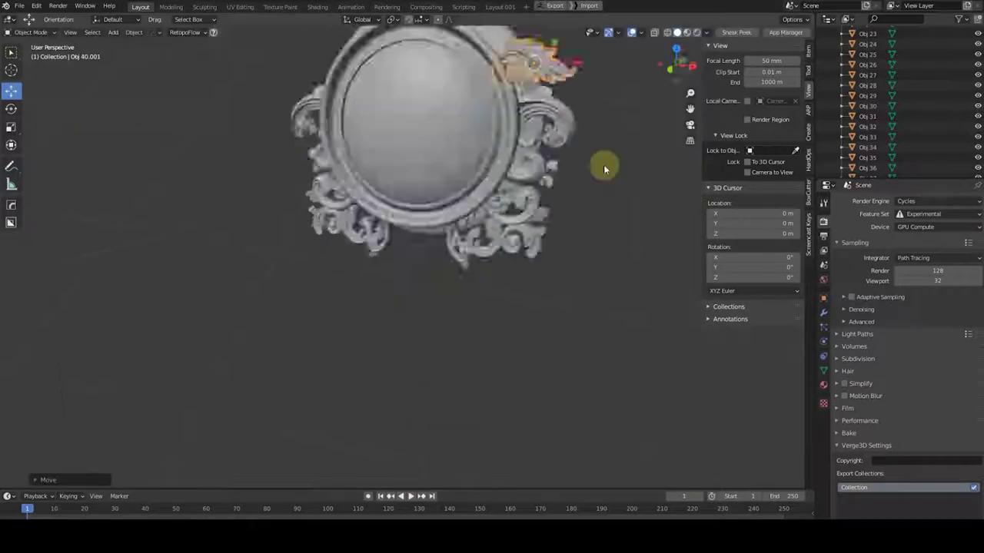
Step: Add a Mirror modifier to the frame ornaments, mirroring across the Sphere
click(823, 312)
click(855, 201)
click(776, 290)
key(KP_1)
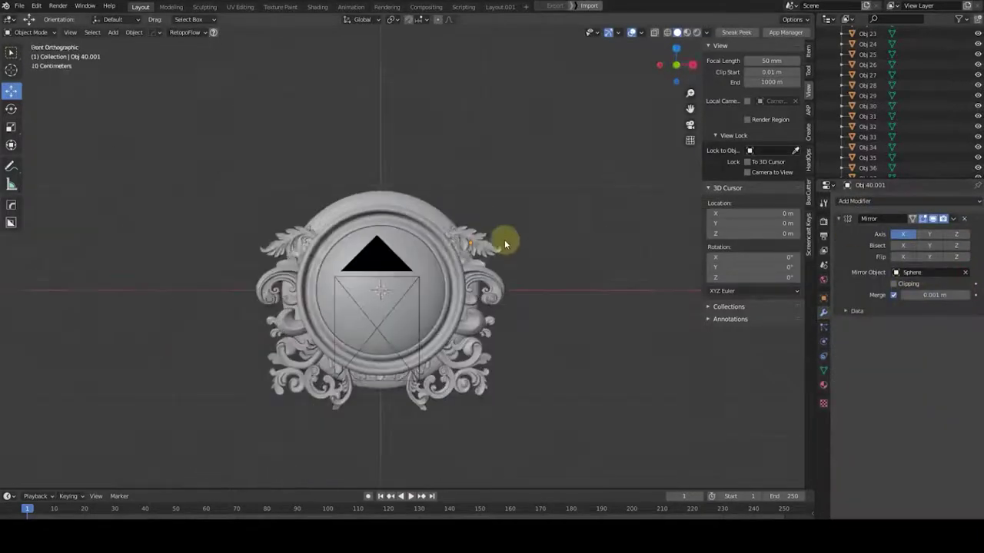
scroll(504, 239, down, 2)
scroll(479, 241, down, 3)
Step: Duplicate a library ornament and place the copy as a crest on top of the frame
shift+middle_drag(305, 204, 394, 179)
click(395, 179)
key(shift+d)
click(597, 220)
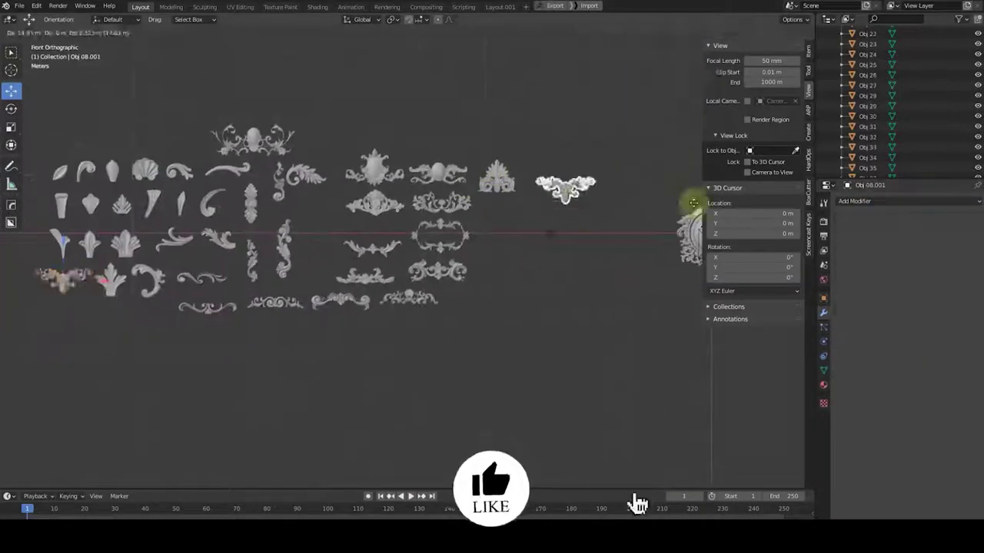
scroll(427, 267, up, 3)
scroll(473, 150, up, 2)
key(shift+s)
mouse_move(476, 150)
middle_down()
mouse_move(538, 146)
mouse_move(465, 222)
mouse_move(631, 246)
middle_up()
key(KP_1)
key(g)
click(555, 145)
key(KP_1)
Step: Resize the lower ornament and move it along one axis into position
click(614, 346)
key(g)
key(z)
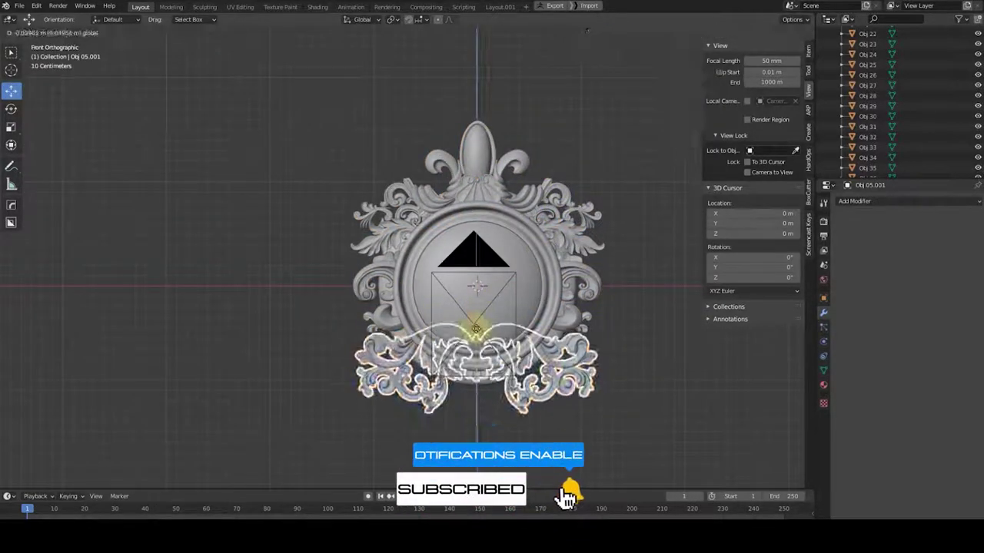
click(569, 261)
middle_drag(575, 264, 450, 333)
key(KP_1)
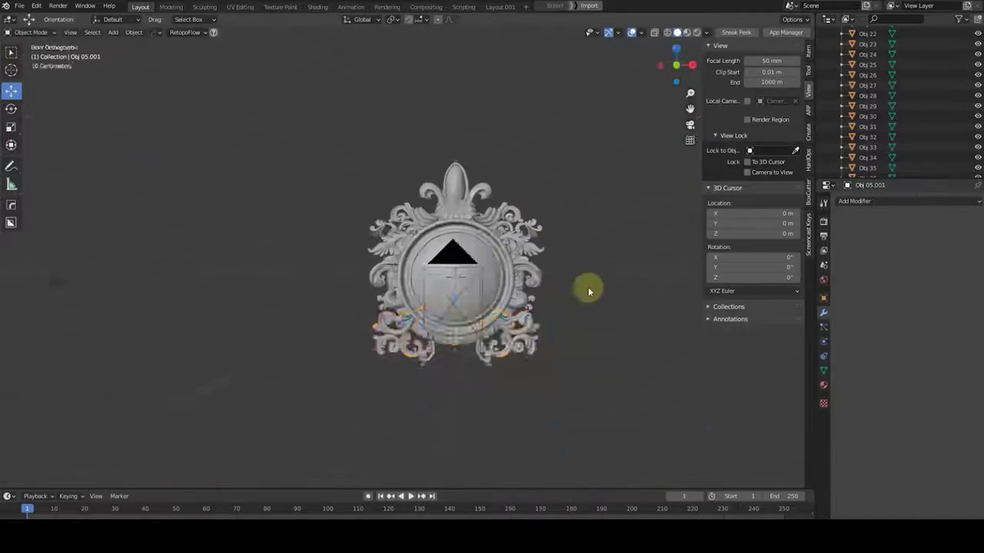
middle_drag(592, 285, 518, 361)
key(KP_1)
Step: Select another ornament piece, then add a cube to the scene
scroll(374, 147, down, 3)
shift+middle_drag(260, 173, 387, 193)
click(591, 206)
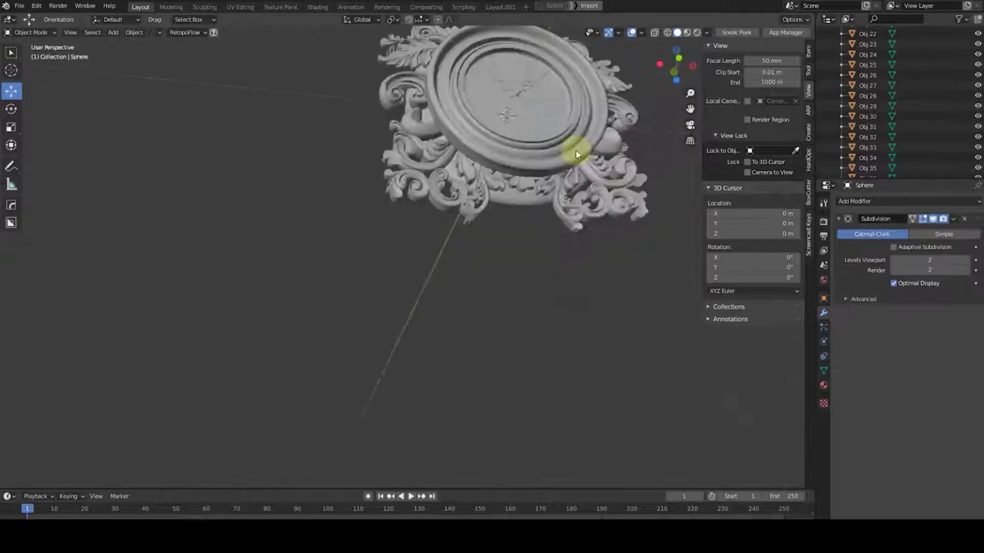
middle_drag(582, 159, 406, 120)
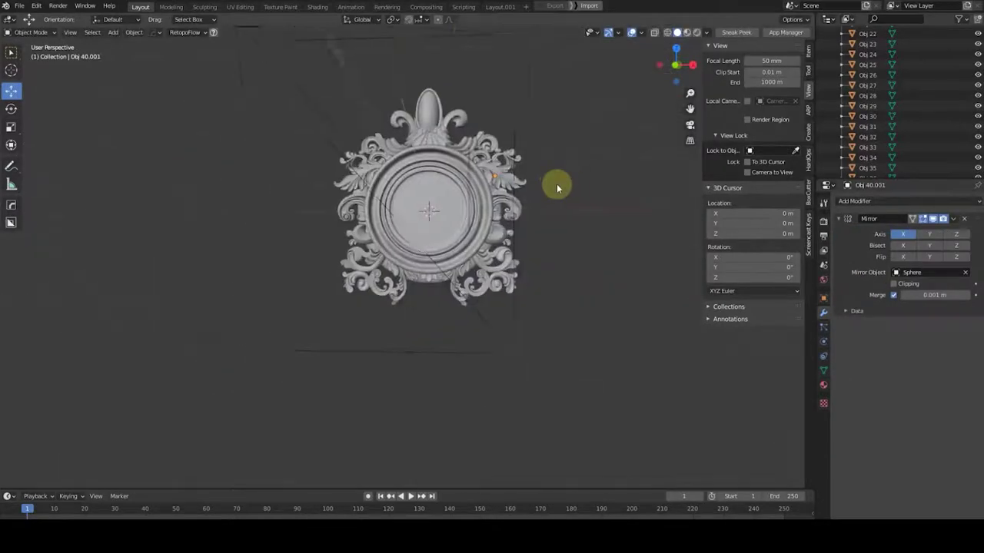
key(shift+a)
click(520, 192)
Step: Scale the cube along Z into a tall box below the clock
key(s)
key(z)
middle_drag(461, 231, 650, 306)
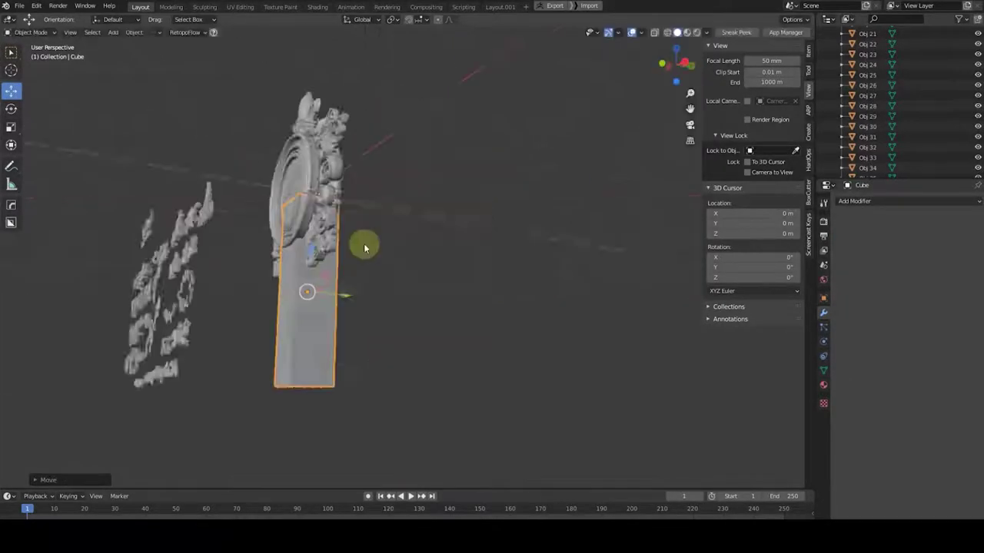
key(s)
Step: Chamfer the box's bottom edges with a first bevel in Edit Mode
key(Tab)
right_click(423, 238)
key(Escape)
click(432, 250)
middle_drag(433, 250, 472, 246)
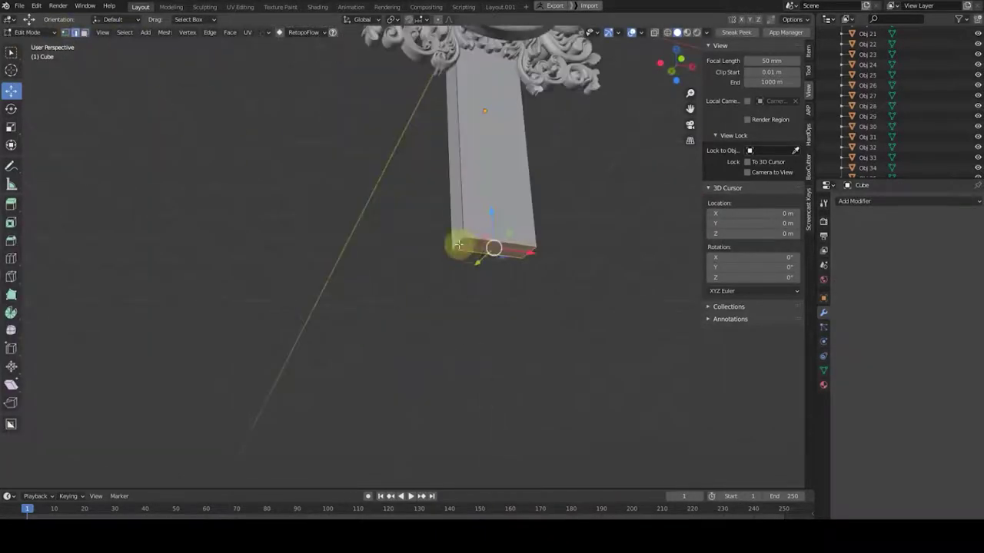
key(ctrl+b)
click(604, 233)
click(51, 322)
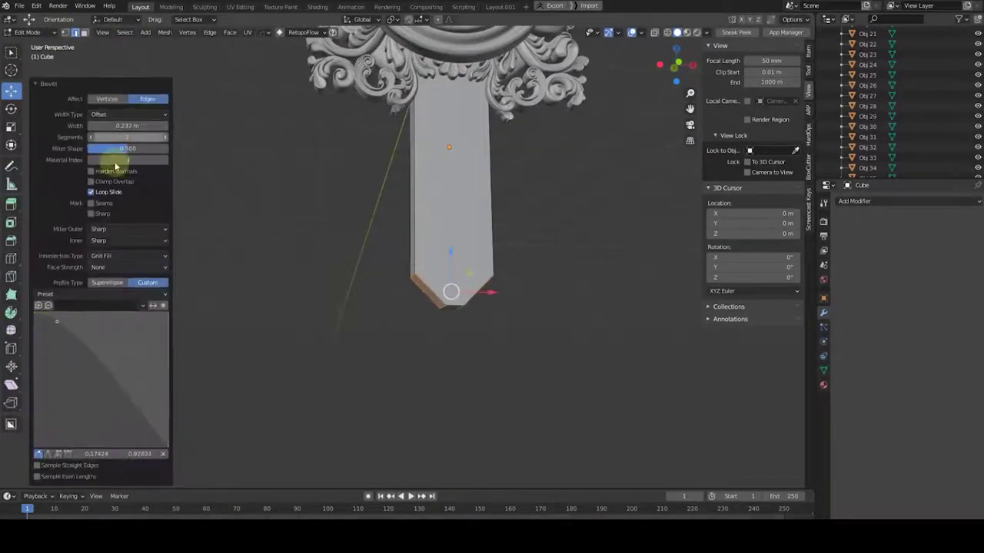
scroll(363, 308, up, 5)
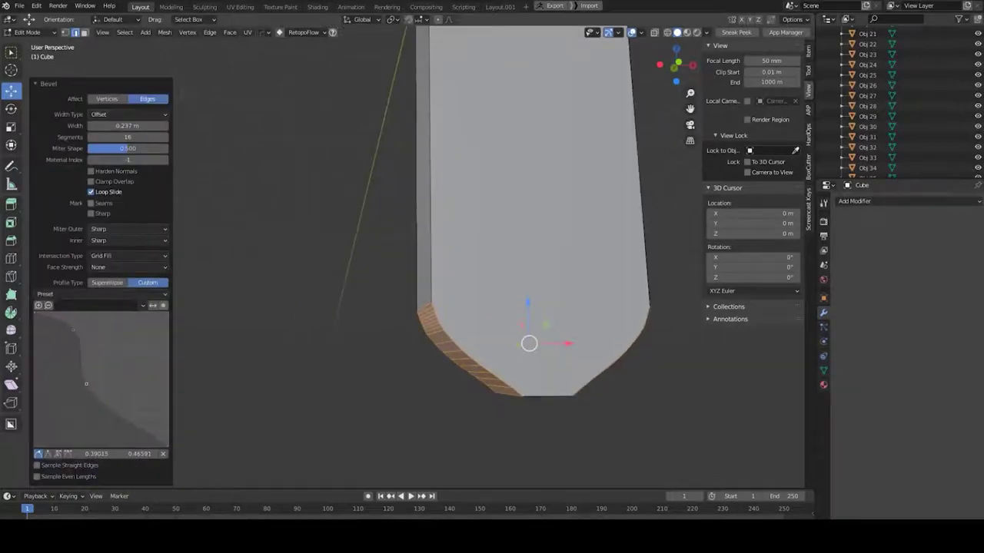
scroll(290, 335, down, 4)
middle_drag(378, 302, 176, 242)
key(Tab)
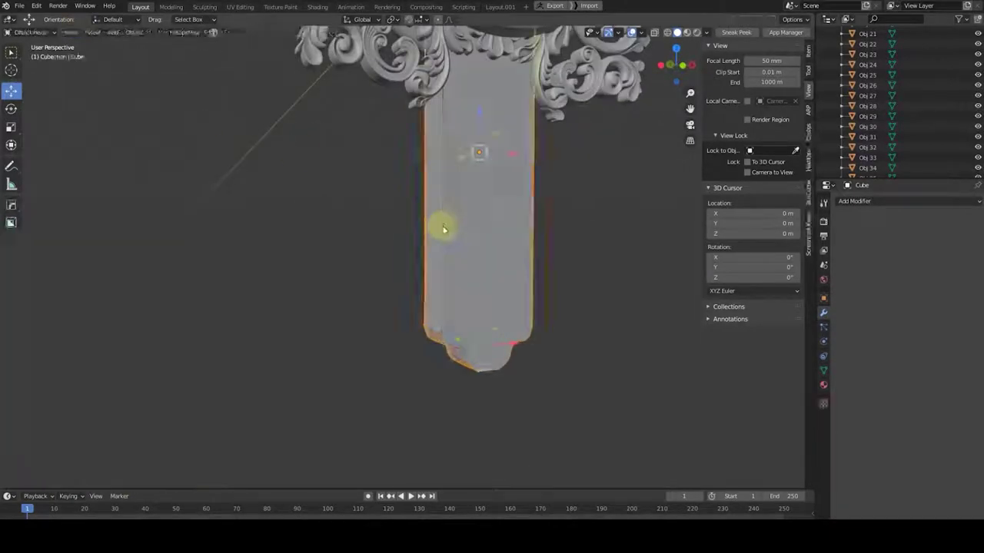
Step: Re-bevel the tall box's bottom edges with a rounded bevel and isolate the box
click(477, 240)
mouse_move(476, 240)
middle_down()
mouse_move(351, 238)
mouse_move(367, 263)
mouse_move(397, 259)
mouse_move(383, 266)
mouse_move(454, 268)
mouse_move(518, 243)
middle_up()
key(Tab)
scroll(454, 273, down, 4)
scroll(453, 274, up, 4)
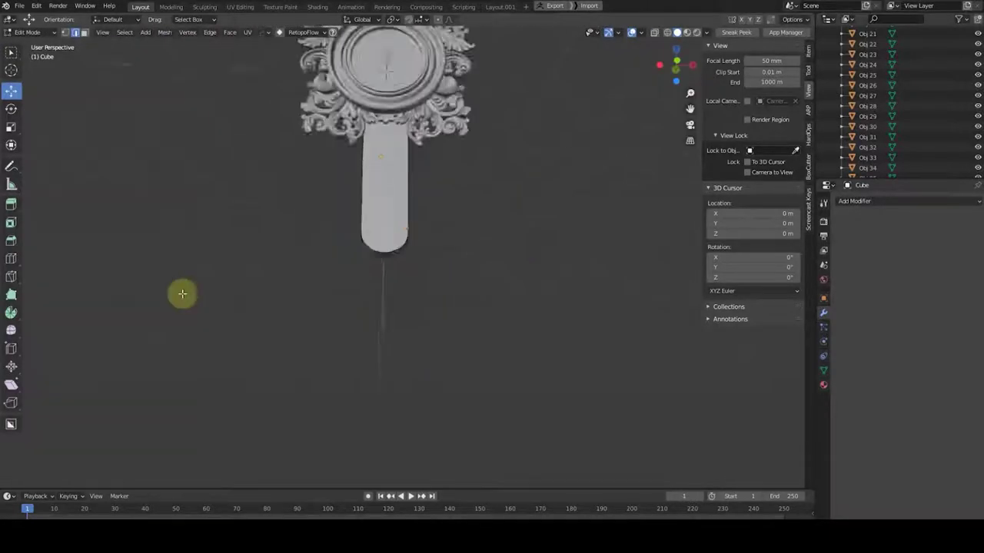
click(342, 250)
key(ctrl+v)
key(Escape)
key(ctrl+b)
click(379, 376)
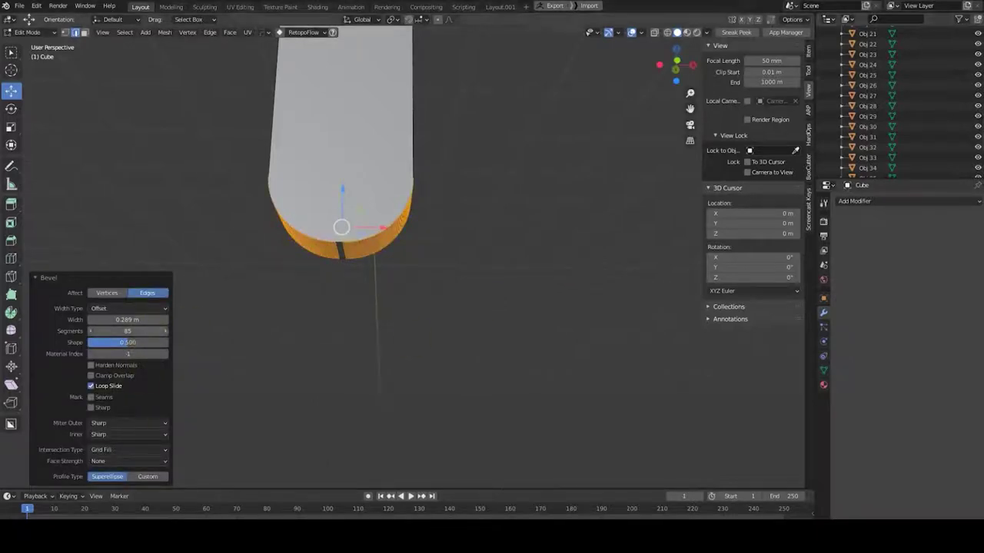
key(slash)
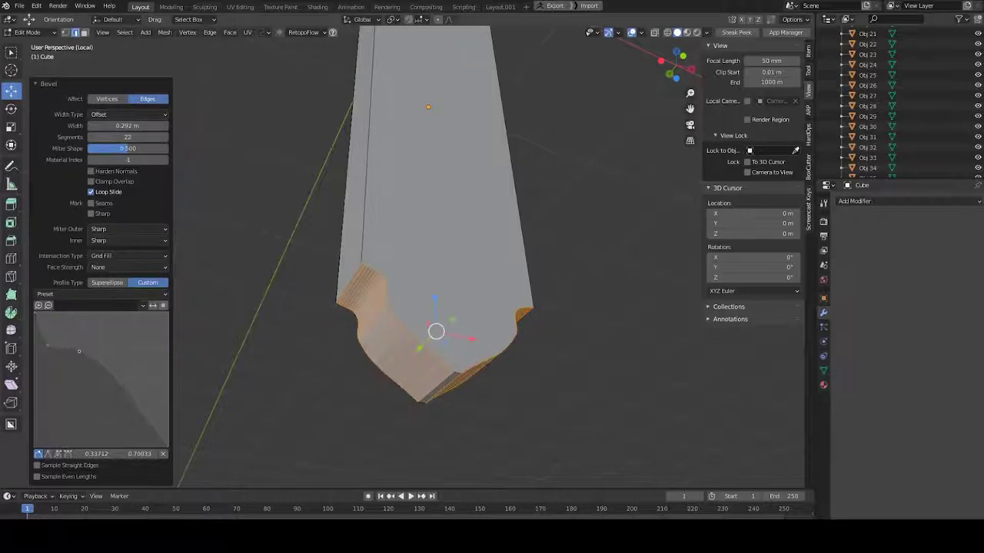
Step: Shape the Custom bevel profile with added points and raise Segments to 54
middle_drag(253, 380, 266, 369)
click(50, 328)
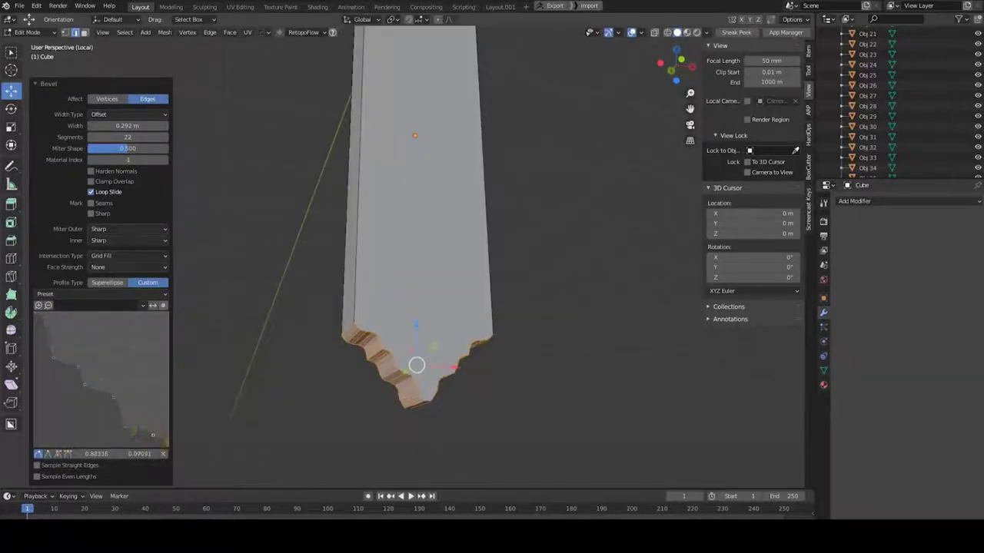
middle_drag(428, 296, 400, 300)
middle_drag(451, 335, 484, 335)
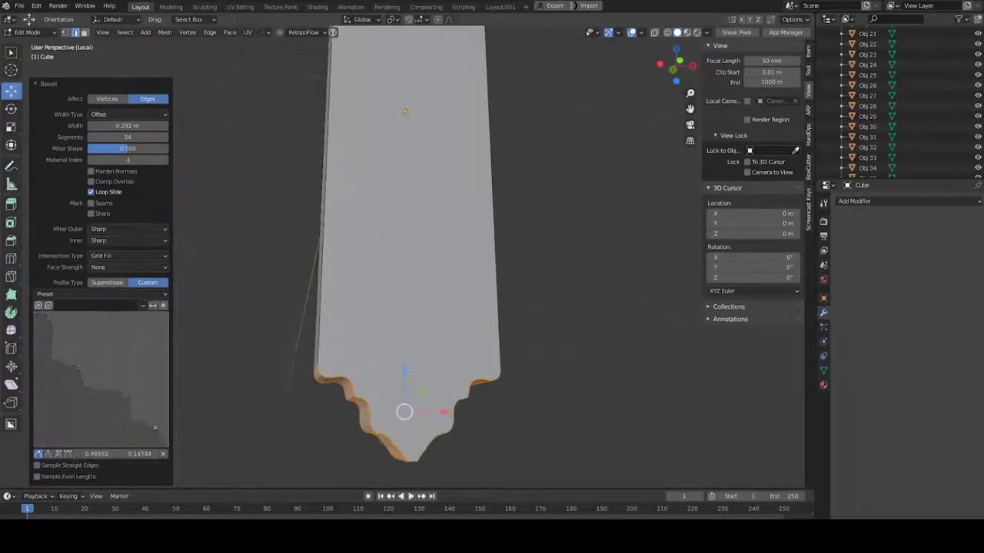
scroll(300, 406, down, 3)
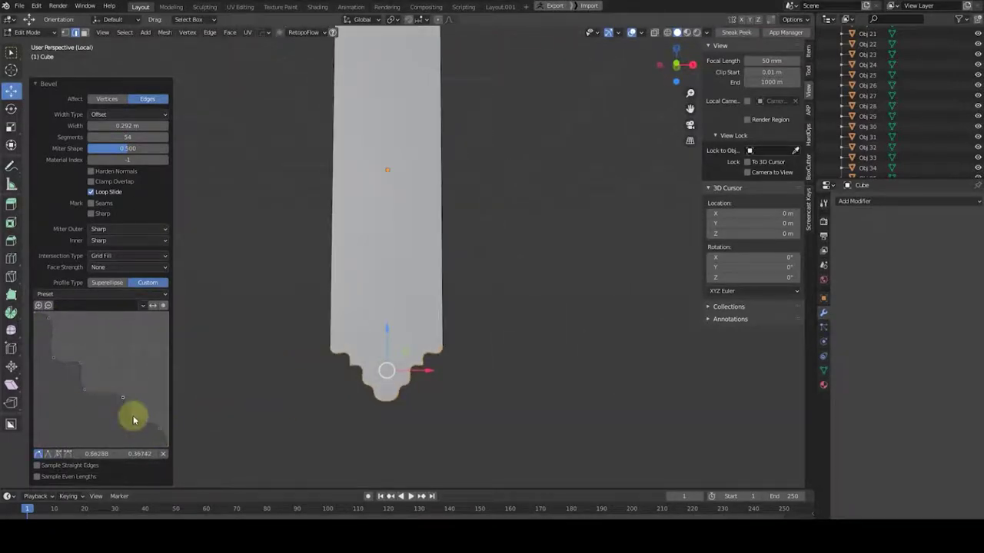
scroll(341, 395, up, 2)
middle_drag(340, 395, 312, 378)
click(164, 438)
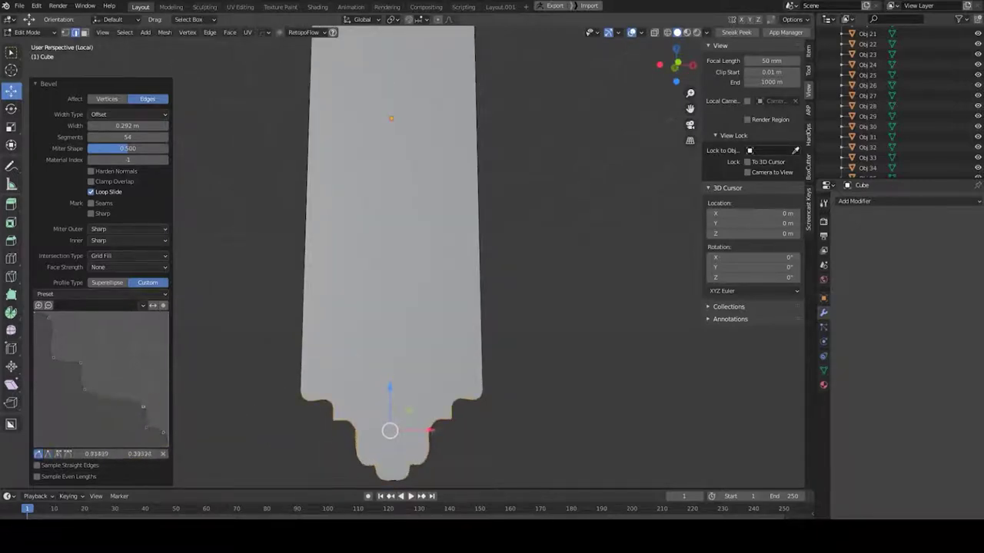
Step: Return to object mode, show the whole clock again, and confirm an edge slide
key(Tab)
key(KP_Divide)
scroll(379, 332, up, 3)
click(426, 373)
mouse_move(425, 373)
middle_down()
mouse_move(358, 235)
mouse_move(571, 345)
mouse_move(233, 336)
mouse_move(397, 233)
middle_up()
Step: Inset the pendulum board's front face and push the inset panel inward to form a recess
drag(397, 233, 397, 254)
middle_drag(396, 254, 472, 329)
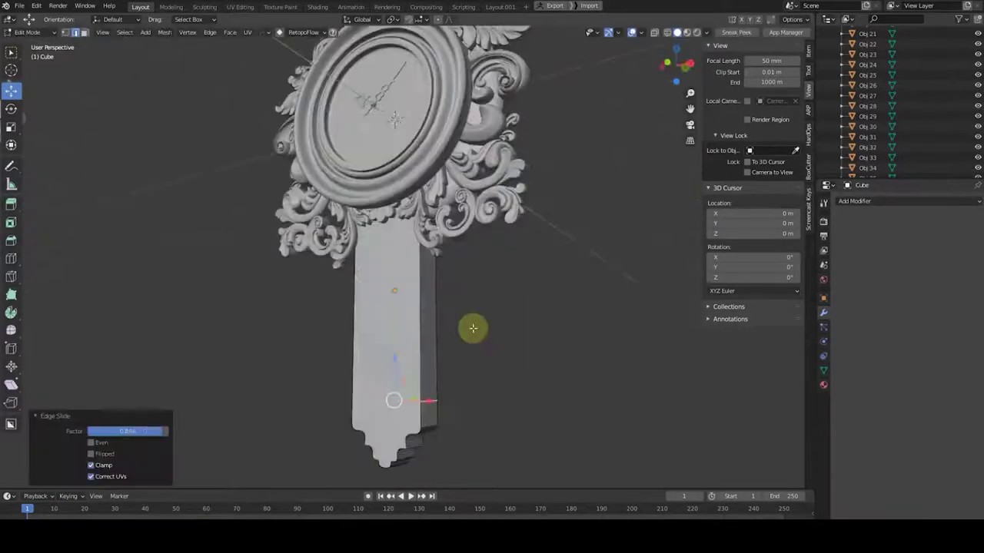
mouse_move(347, 411)
middle_down()
mouse_move(461, 408)
mouse_move(494, 336)
middle_up()
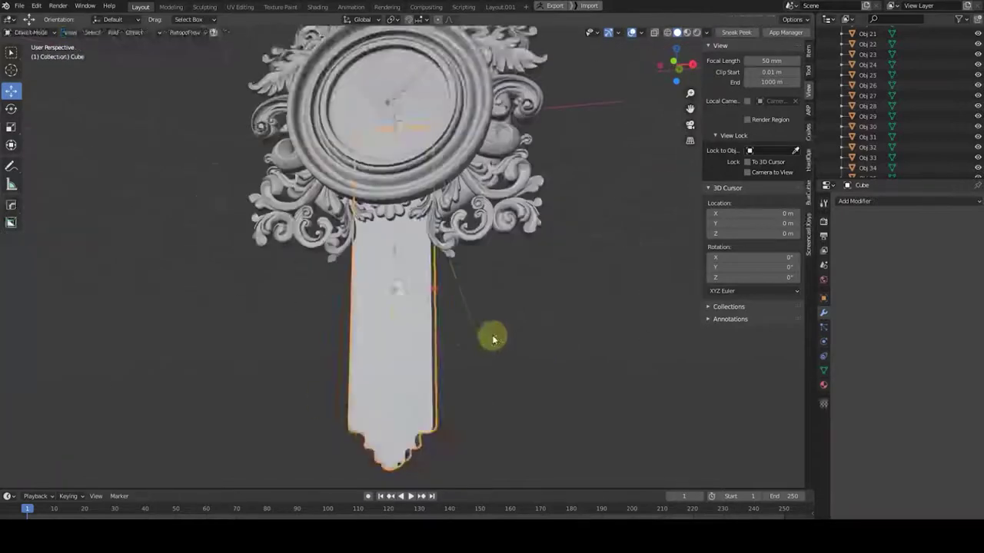
click(549, 327)
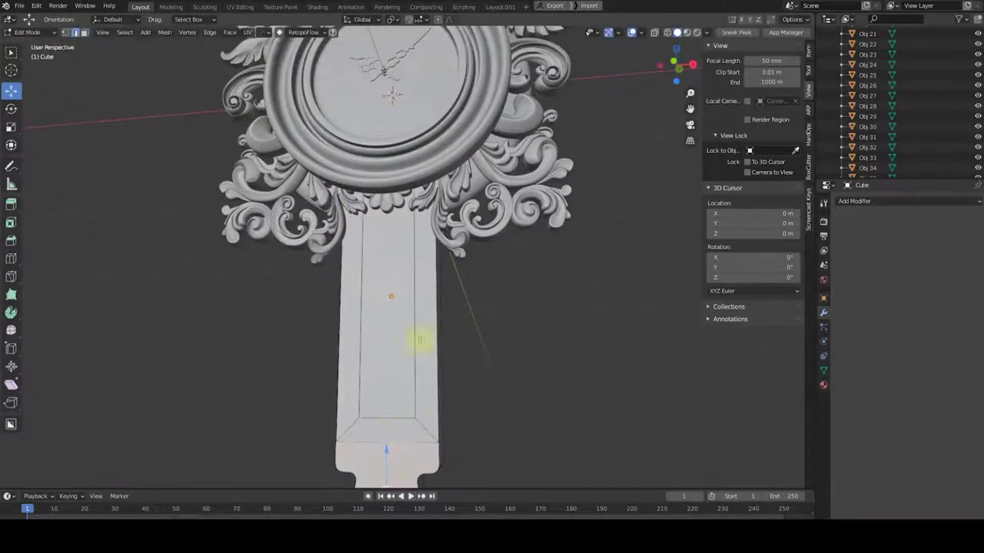
mouse_move(369, 366)
middle_down()
mouse_move(105, 191)
mouse_move(131, 169)
mouse_move(381, 315)
mouse_move(489, 313)
mouse_move(359, 285)
mouse_move(435, 298)
mouse_move(405, 182)
mouse_move(397, 347)
middle_up()
click(404, 313)
key(Tab)
key(Tab)
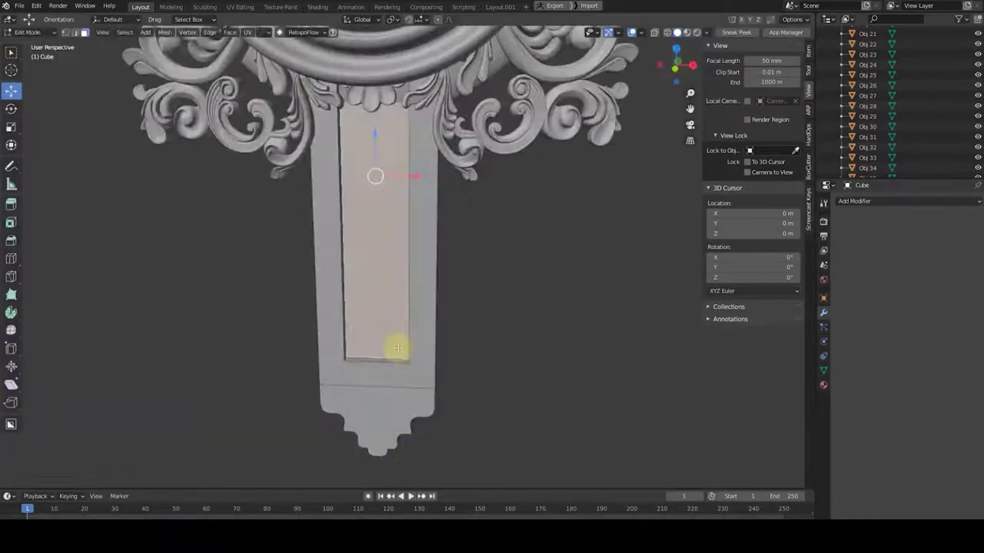
scroll(522, 263, down, 4)
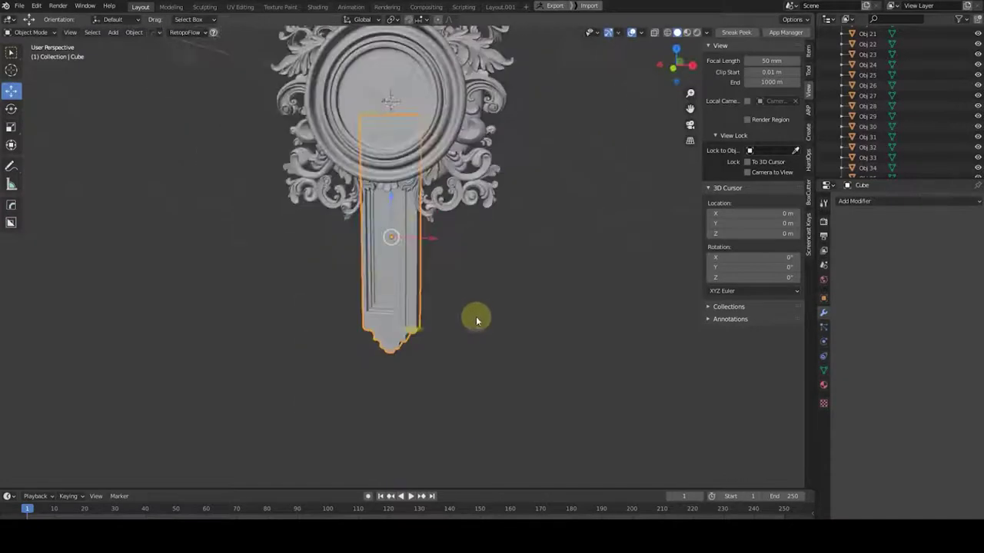
scroll(388, 316, up, 4)
Step: Subdivide the recess's bottom edge and pull its middle vertex down into a V point
click(65, 32)
right_click(325, 285)
click(364, 384)
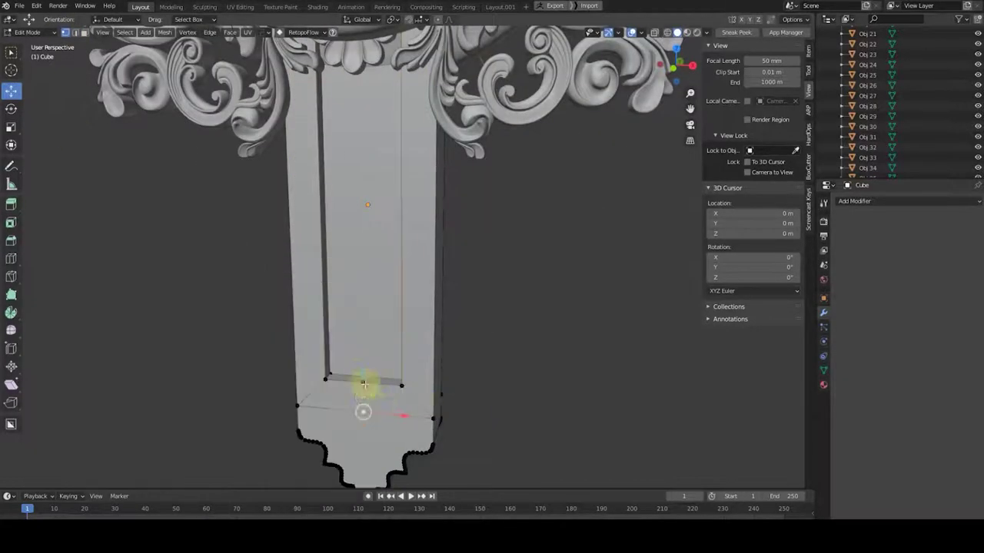
right_click(363, 377)
click(382, 362)
click(376, 377)
middle_drag(375, 377, 448, 380)
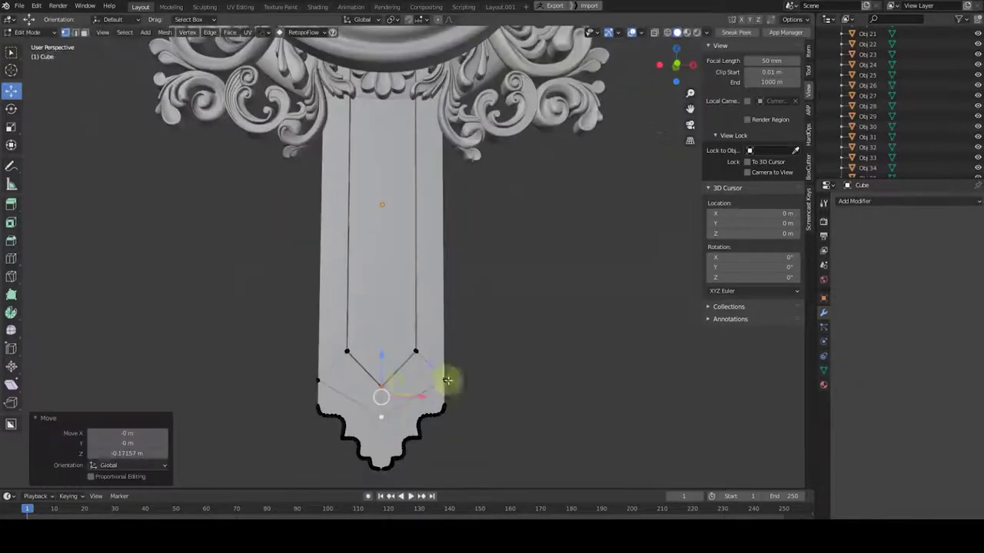
Step: Select all the board's faces and inset them once more
key(a)
key(i)
click(490, 292)
key(Tab)
scroll(450, 346, down, 3)
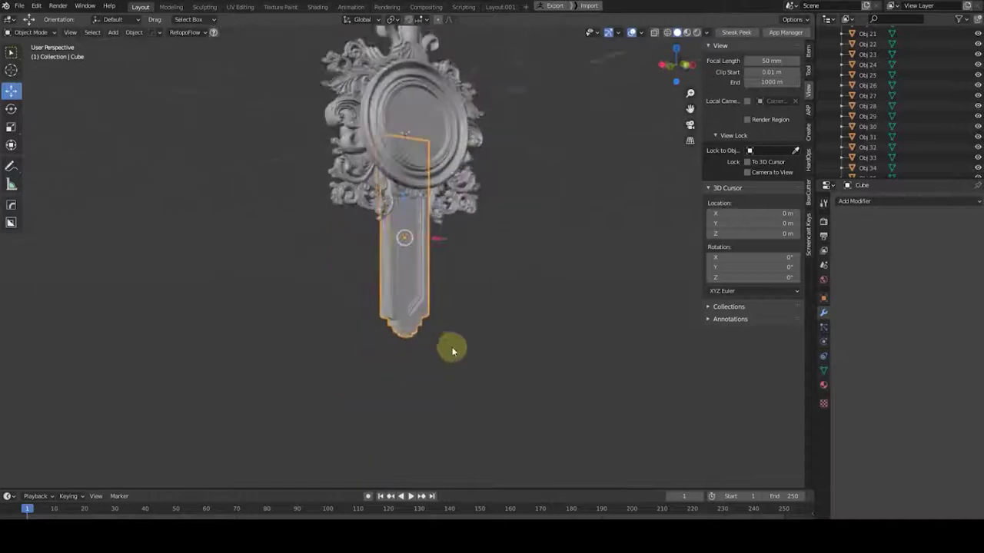
scroll(396, 336, up, 2)
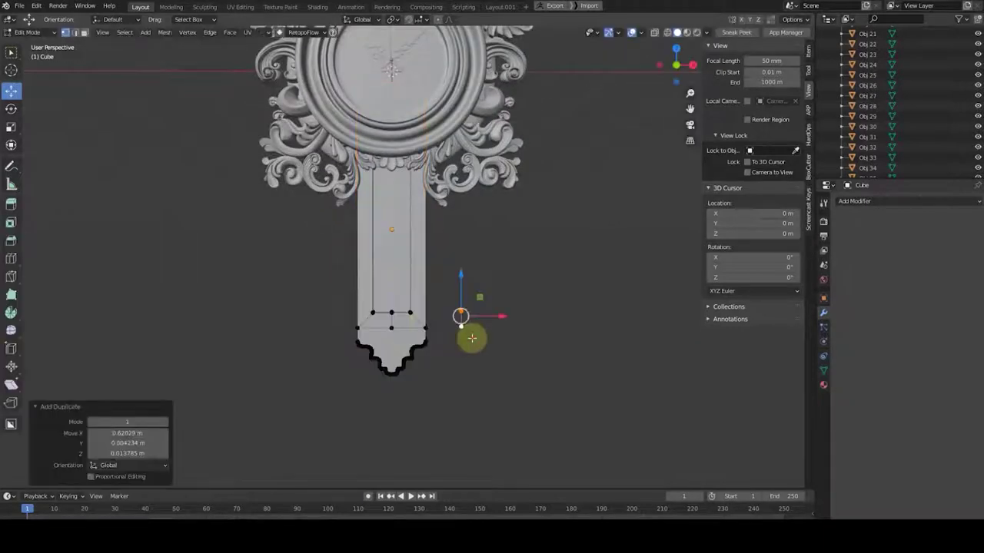
Step: Move the separated board copy beside the clock and delete its unwanted faces
middle_drag(525, 333, 582, 334)
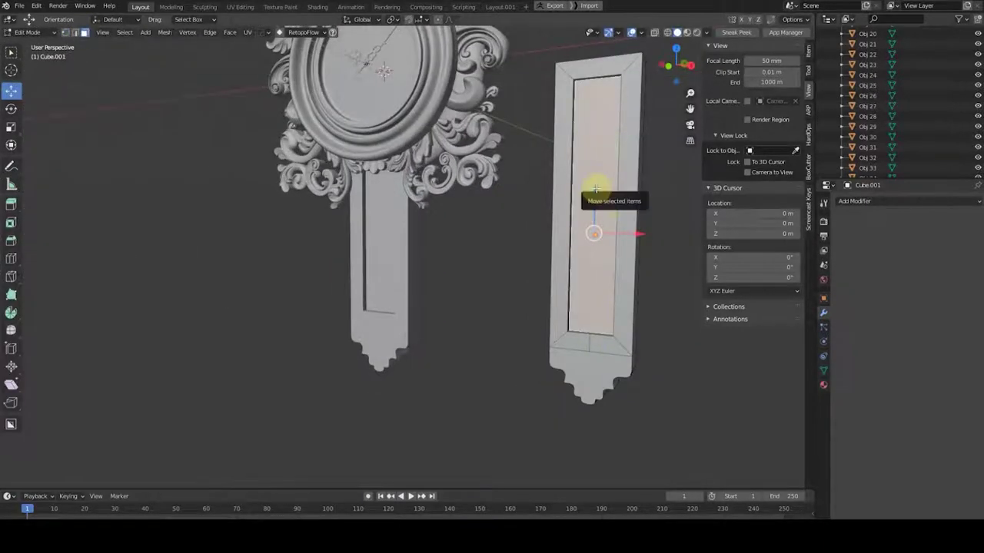
click(655, 105)
middle_drag(656, 105, 488, 279)
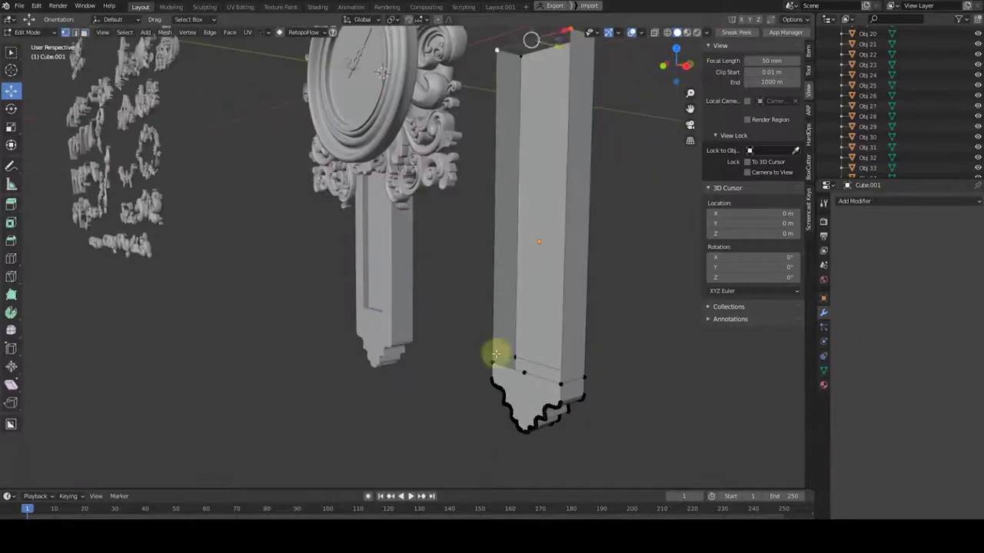
scroll(510, 369, up, 2)
key(Tab)
scroll(509, 253, down, 6)
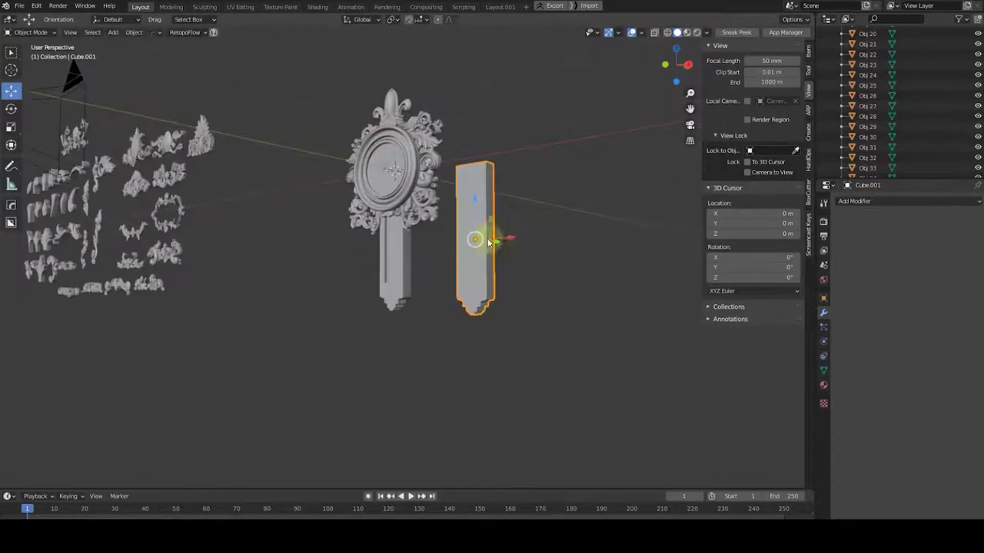
Step: Set the board copy's origin to the 3D cursor
click(133, 33)
click(259, 77)
click(133, 33)
middle_drag(197, 58, 113, 37)
Step: Inset the face of the board copy to outline an inner panel
key(Tab)
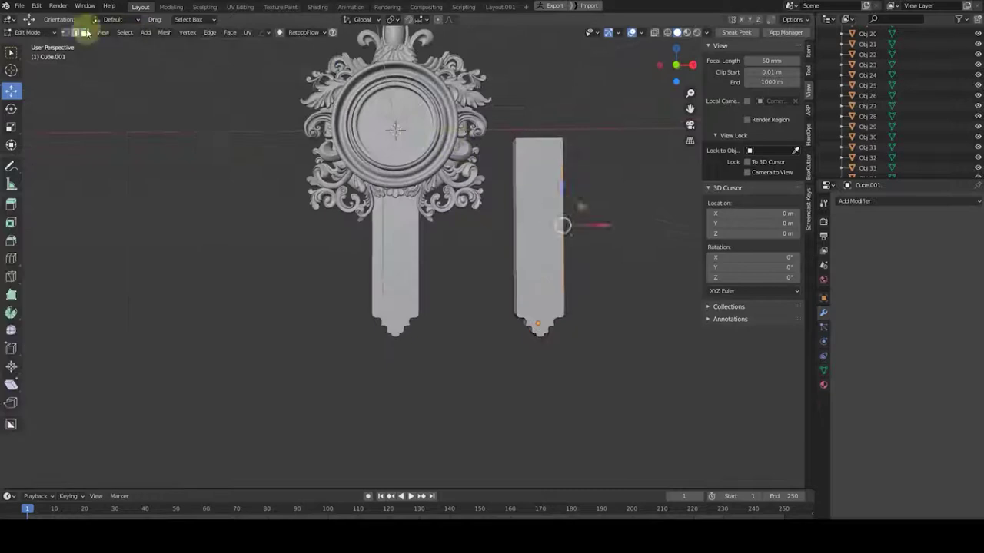
click(670, 209)
scroll(523, 204, up, 4)
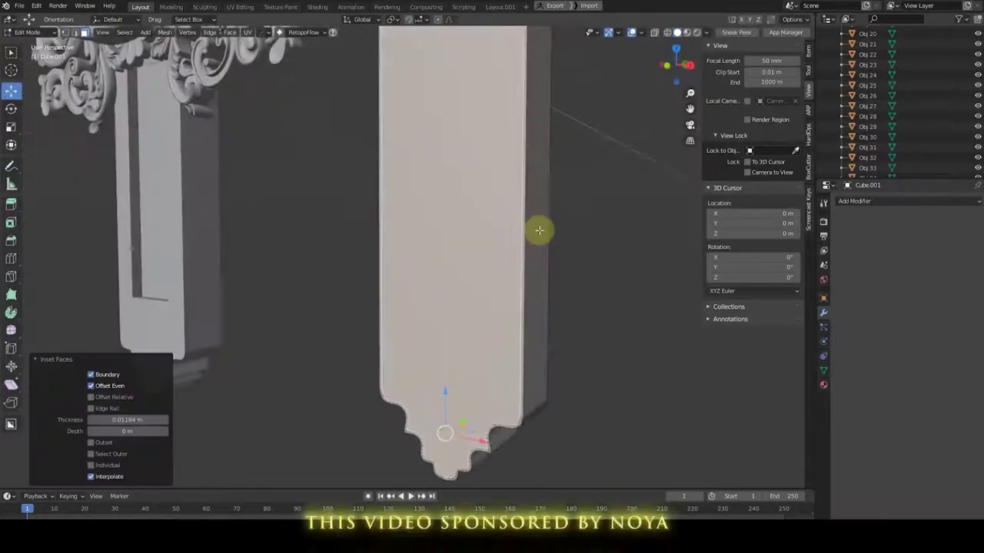
scroll(554, 228, down, 3)
key(Tab)
scroll(573, 230, up, 3)
scroll(516, 204, up, 2)
Step: Separate the inset inner panel from the outer board piece into its own object
key(Tab)
mouse_move(487, 222)
middle_down()
mouse_move(479, 257)
mouse_move(457, 267)
mouse_move(376, 259)
mouse_move(439, 215)
middle_up()
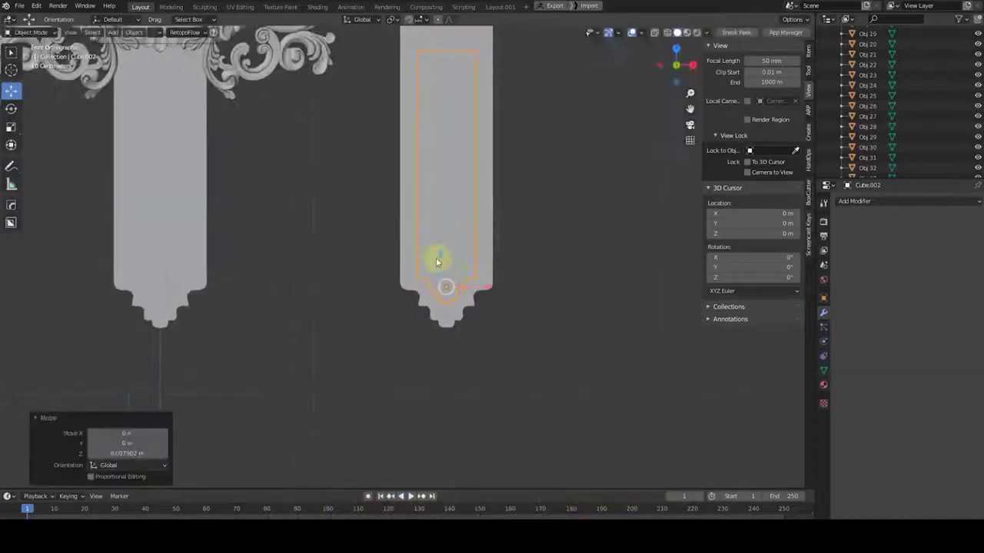
click(436, 262)
shift+middle_drag(450, 66, 450, 139)
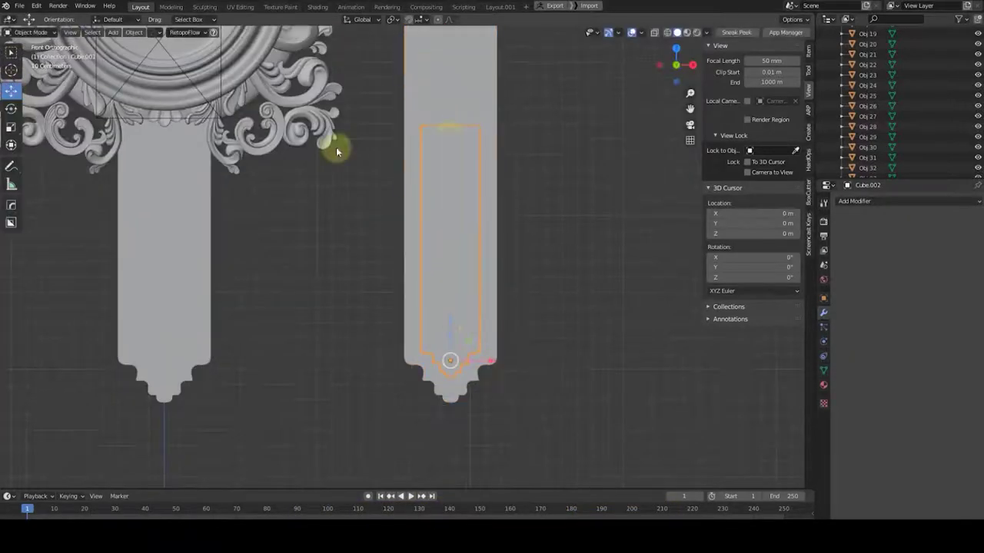
key(Tab)
middle_drag(450, 38, 369, 149)
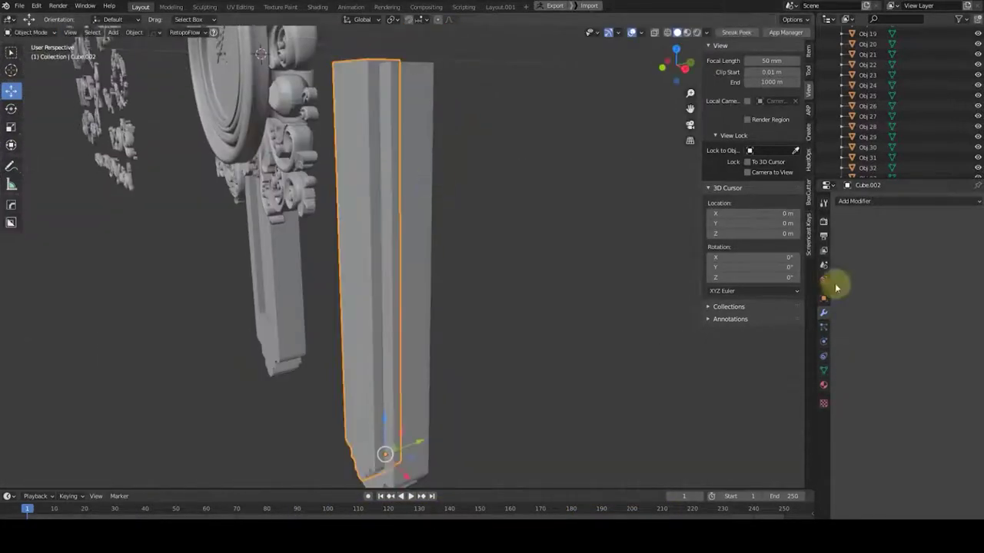
Step: Add a modifier to the column and review its object properties
click(854, 200)
click(773, 264)
middle_drag(402, 208, 549, 220)
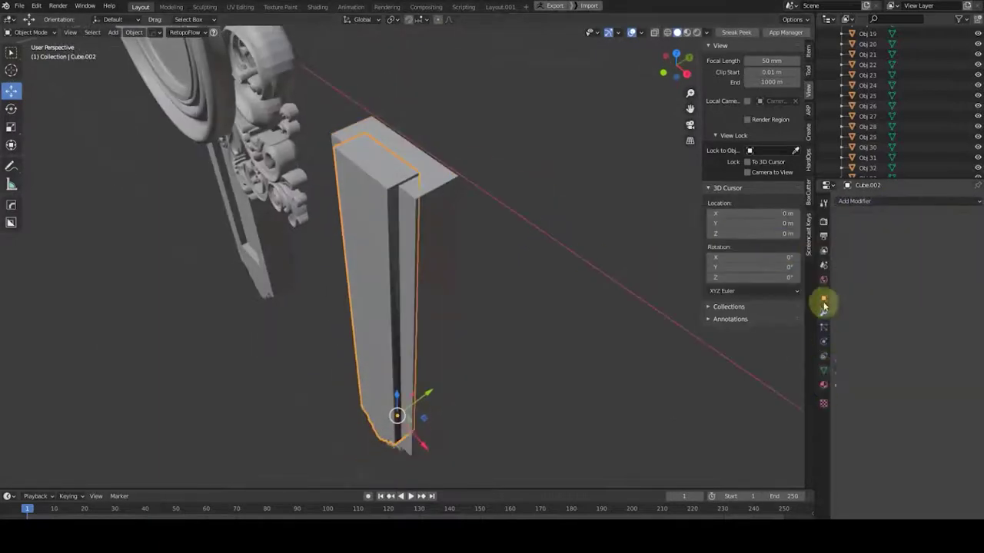
click(823, 299)
scroll(853, 415, down, 5)
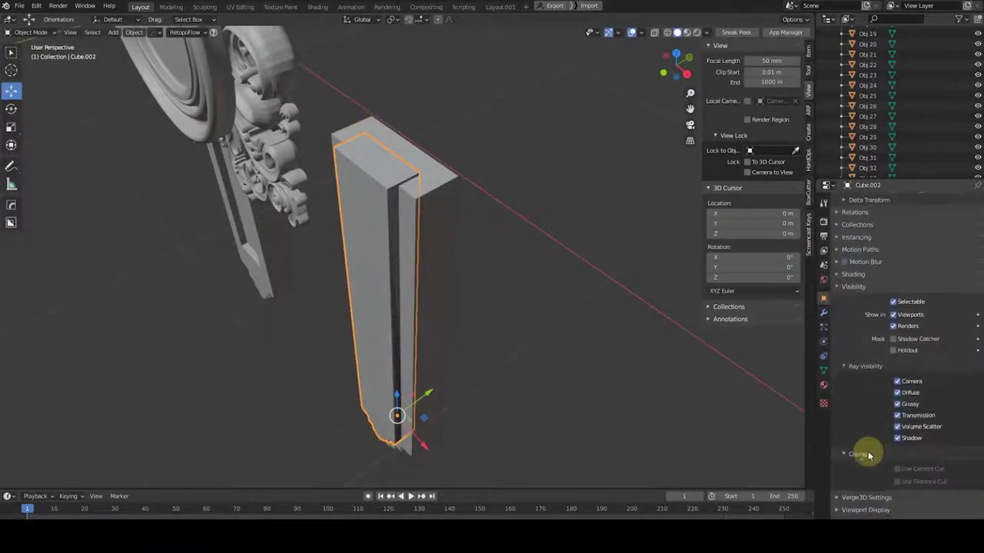
click(823, 313)
Step: Duplicate the column and snap the copy to the 3D cursor under the clock
click(441, 323)
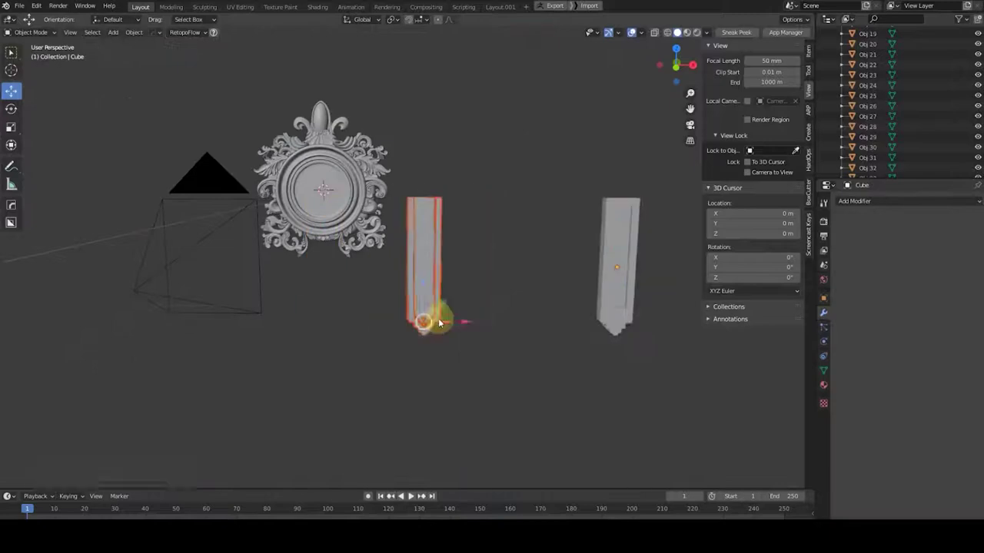
click(464, 206)
key(shift+s)
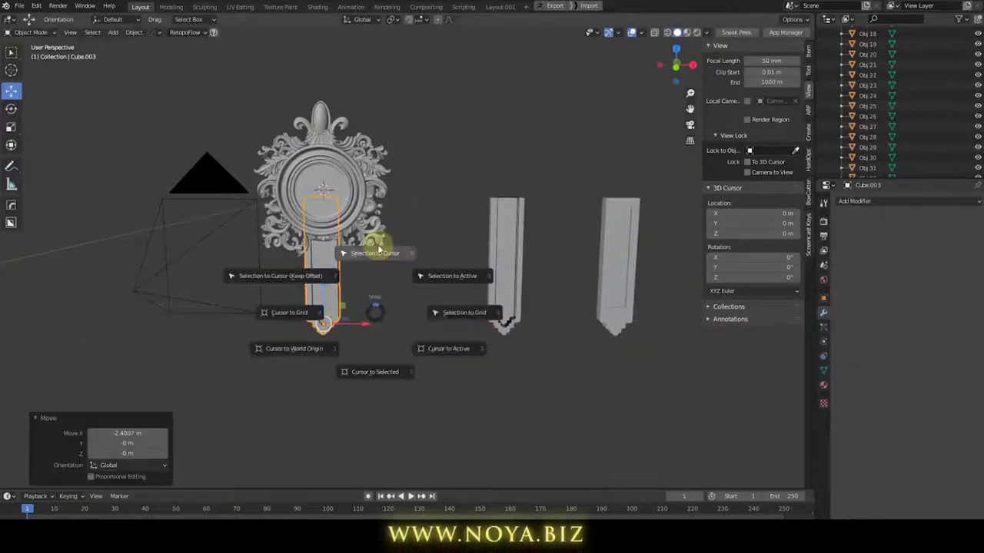
click(318, 300)
key(KP_Decimal)
key(Tab)
key(Tab)
scroll(347, 215, down, 3)
scroll(342, 209, up, 2)
Step: Bevel the copy's edges with a 54-segment stepped custom profile
mouse_move(226, 217)
middle_down()
mouse_move(254, 200)
mouse_move(122, 146)
middle_up()
mouse_move(117, 85)
middle_down()
mouse_move(287, 193)
mouse_move(351, 197)
middle_up()
key(ctrl+b)
click(99, 274)
scroll(259, 307, up, 3)
key(Tab)
scroll(366, 271, up, 3)
mouse_move(520, 196)
middle_down()
mouse_move(542, 222)
mouse_move(518, 203)
middle_up()
key(Tab)
right_click(333, 216)
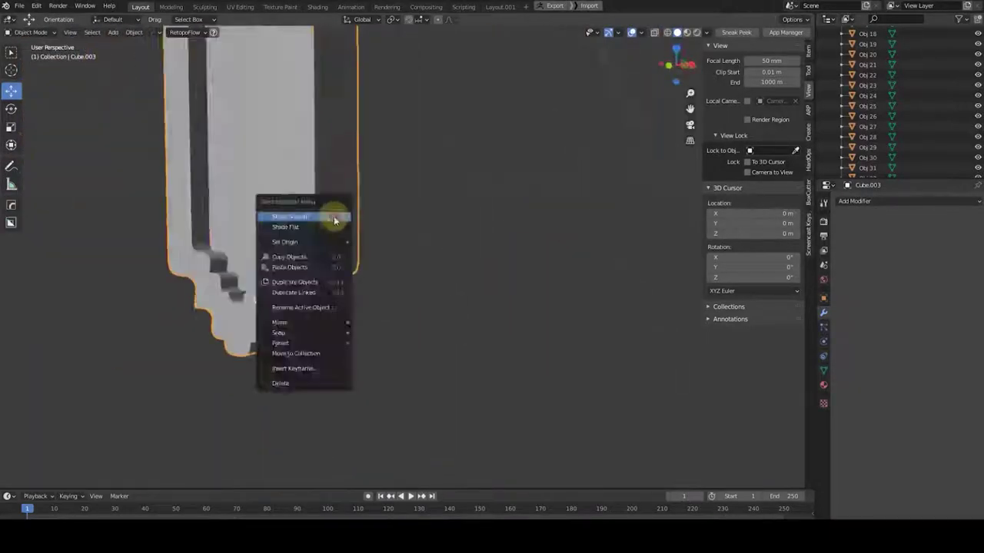
Step: Shade the Cube.003 column smooth and set its origin to geometry
click(333, 216)
mouse_move(441, 268)
middle_down()
mouse_move(492, 280)
mouse_move(598, 244)
mouse_move(578, 250)
mouse_move(599, 226)
mouse_move(330, 231)
mouse_move(422, 300)
mouse_move(441, 180)
mouse_move(456, 231)
mouse_move(538, 224)
mouse_move(340, 304)
middle_up()
scroll(334, 277, up, 5)
scroll(436, 279, down, 8)
key(Tab)
key(Tab)
scroll(538, 225, up, 5)
key(Tab)
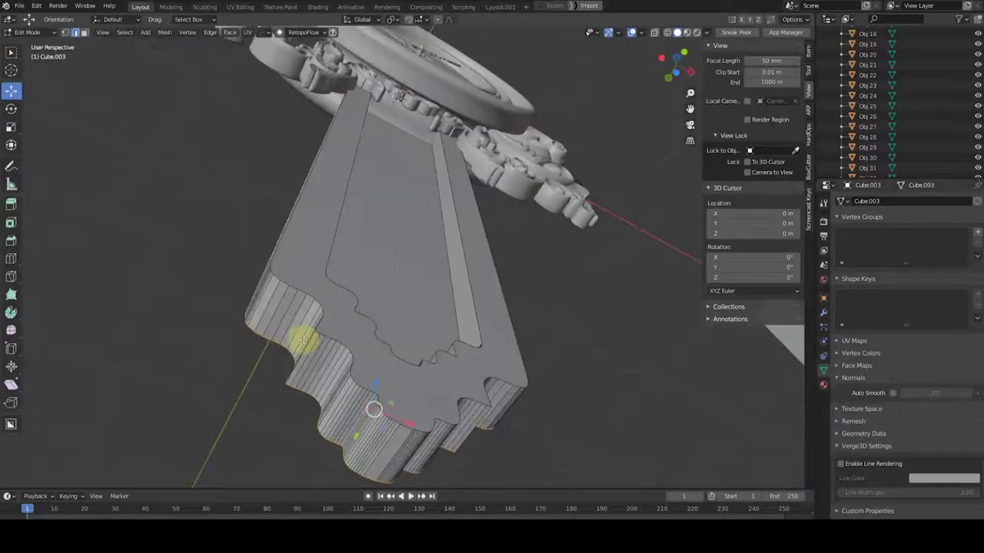
mouse_move(596, 297)
middle_down()
mouse_move(604, 308)
mouse_move(493, 341)
middle_up()
scroll(558, 312, down, 4)
key(Tab)
click(134, 32)
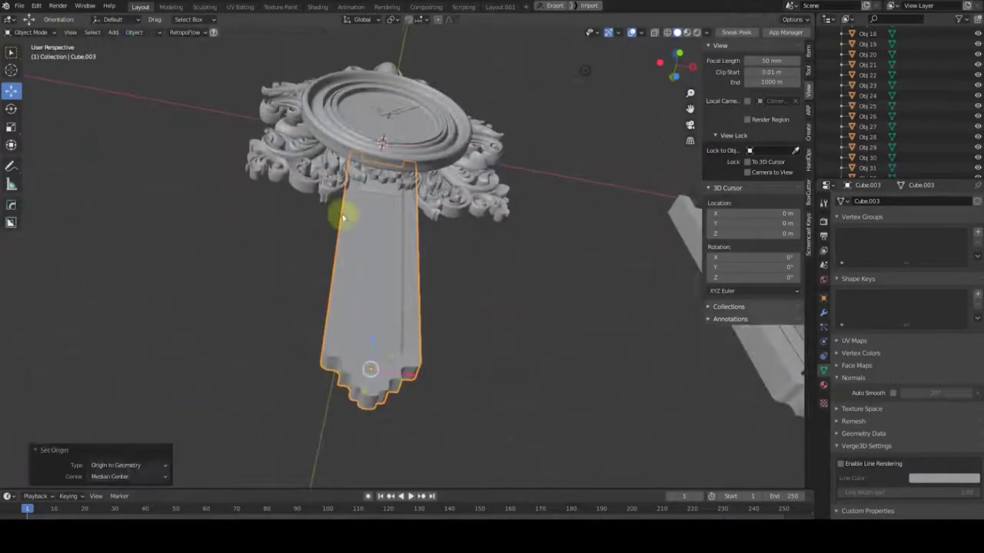
click(264, 66)
Step: Fatten the column's selected faces by 0.0237 m with Shrink/Fatten
key(Tab)
middle_drag(292, 192, 338, 256)
click(457, 249)
middle_drag(518, 307, 422, 253)
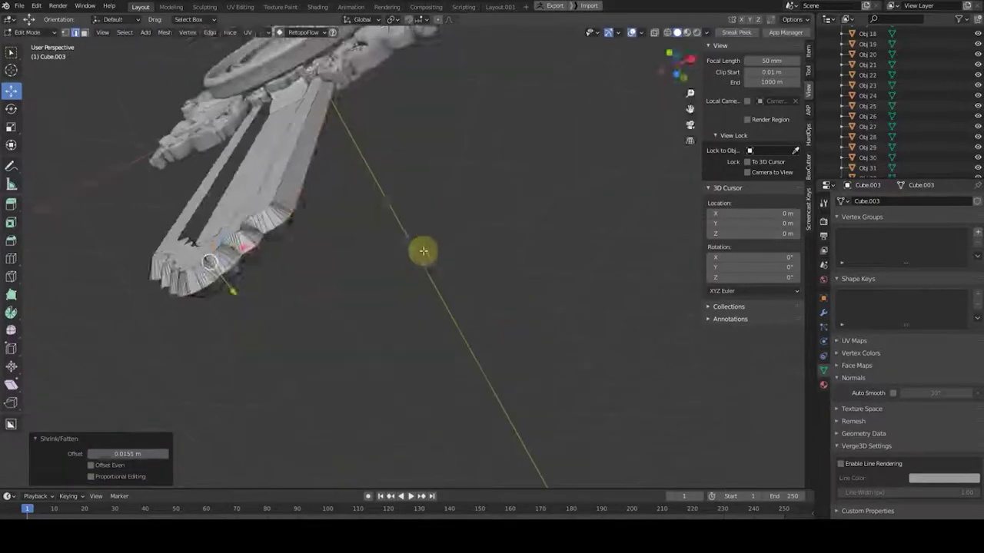
key(ctrl+e)
key(Escape)
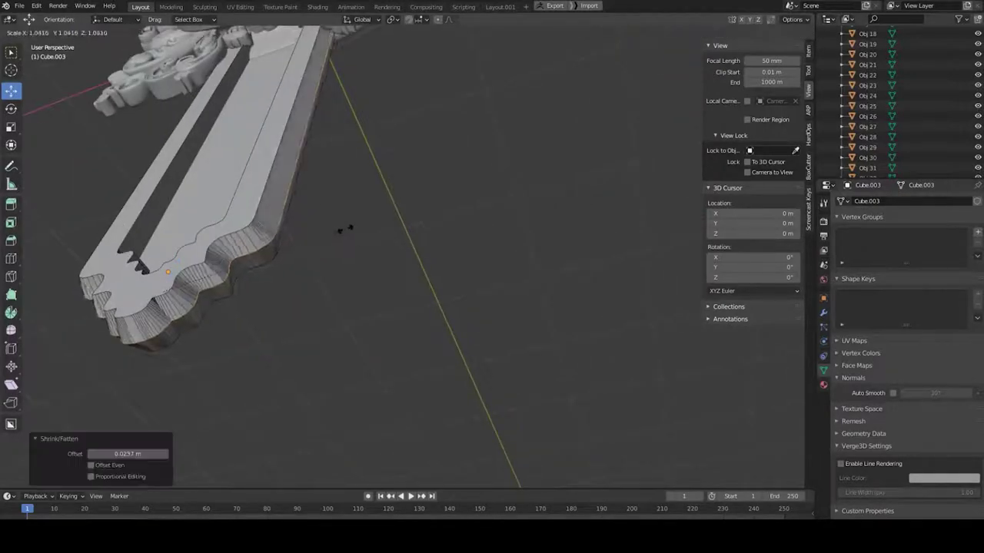
Step: Scale the selected edge loop up by 1.117
click(418, 235)
key(KP_1)
middle_drag(331, 292, 299, 256)
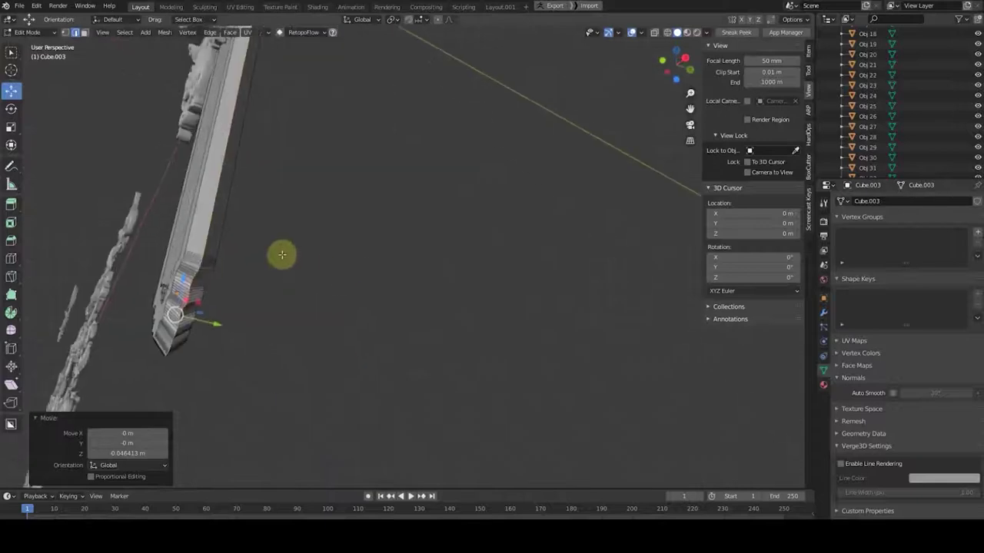
click(382, 281)
key(Tab)
Step: Enable Auto Smooth at 30° under the column's Normals settings
mouse_move(380, 266)
middle_down()
mouse_move(476, 292)
mouse_move(512, 259)
middle_up()
click(893, 393)
middle_drag(393, 238, 362, 197)
key(Tab)
key(m)
click(582, 233)
key(Tab)
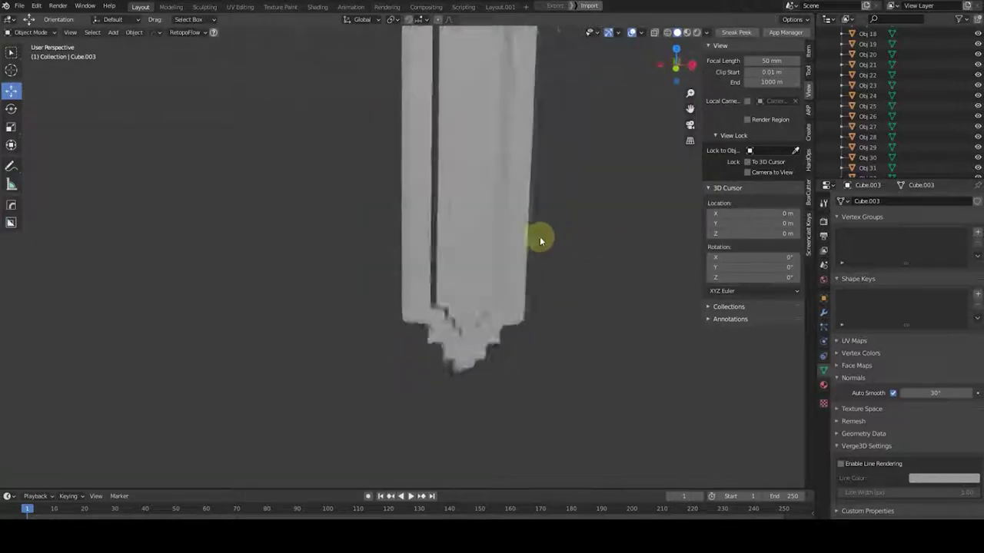
middle_drag(588, 246, 589, 176)
key(KP_1)
scroll(457, 233, up, 4)
key(shift+a)
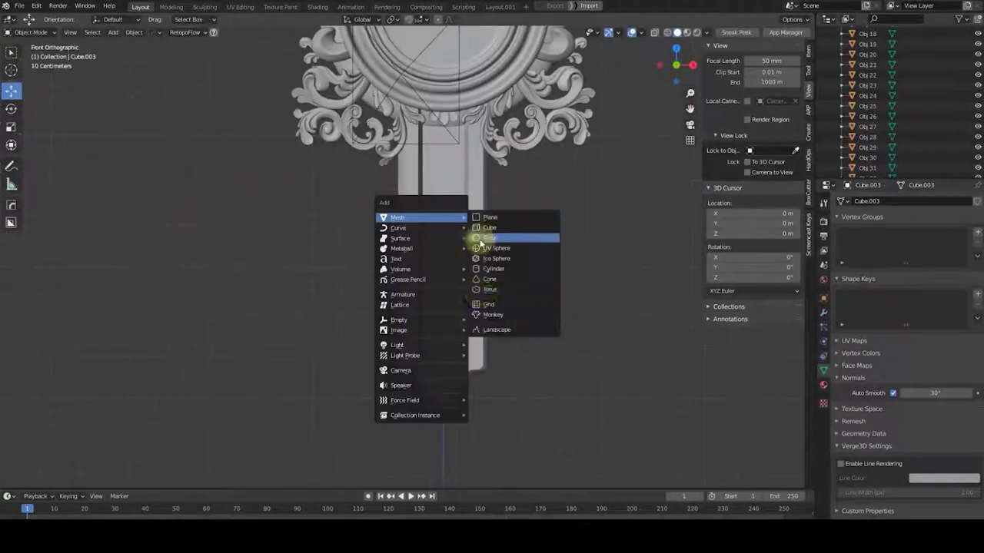
Step: Bring the ornament group into view
click(480, 236)
scroll(406, 164, down, 4)
shift+middle_drag(363, 228, 271, 244)
scroll(515, 152, up, 3)
Step: Select the central oval piece of the ornament mesh in Edit Mode, undoing the extra growth
key(Tab)
key(KP_Decimal)
key(l)
mouse_move(504, 258)
middle_down()
mouse_move(462, 254)
mouse_move(522, 273)
mouse_move(488, 269)
middle_up()
scroll(485, 302, up, 2)
key(l)
key(ctrl+z)
scroll(482, 261, down, 3)
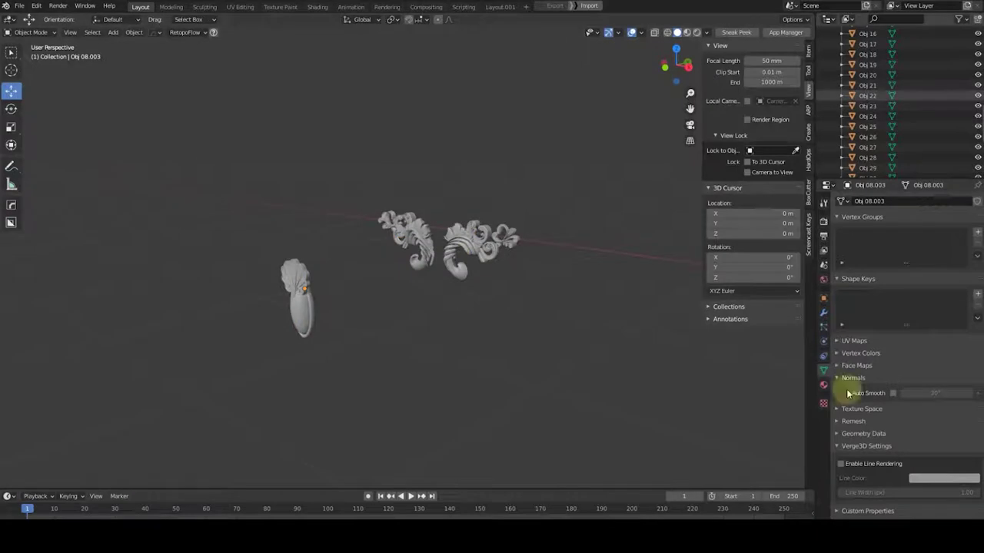
Step: Move the oval pendant piece and inspect its mesh in isolated local view
mouse_move(228, 275)
middle_down()
mouse_move(571, 193)
mouse_move(588, 149)
middle_up()
mouse_move(591, 187)
middle_down()
mouse_move(396, 123)
mouse_move(446, 182)
middle_up()
key(KP_Divide)
key(Tab)
key(ctrl+KP_Add)
mouse_move(408, 326)
middle_down()
mouse_move(537, 316)
mouse_move(468, 305)
mouse_move(479, 279)
middle_up()
key(Tab)
scroll(424, 293, down, 4)
Step: Move the pendant along Y and select the pendulum plate from the front view
key(KP_Divide)
key(g)
key(y)
click(597, 171)
key(KP_1)
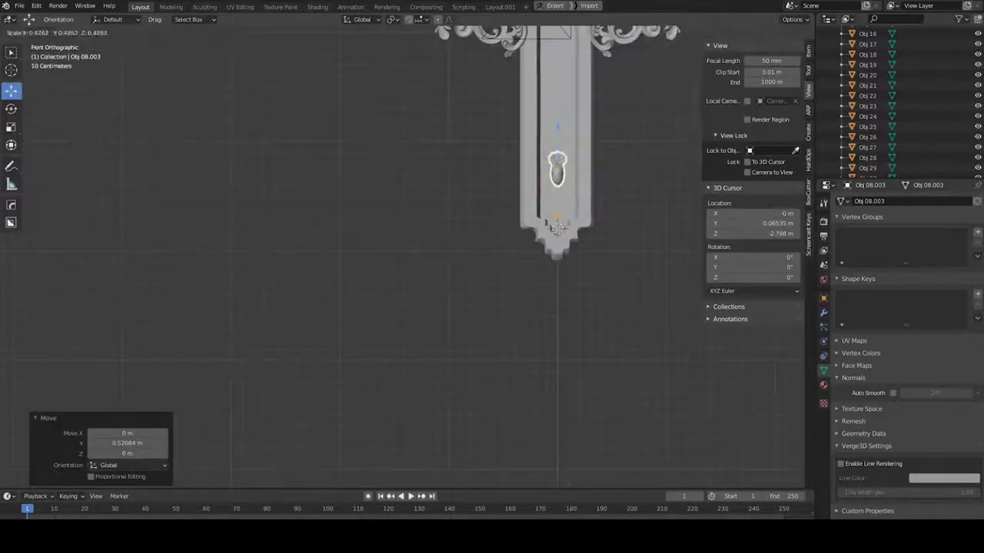
scroll(538, 259, up, 3)
click(560, 260)
scroll(549, 248, down, 4)
Step: Resize the pendulum backplate in Edit Mode and check it from the front
key(Tab)
scroll(415, 202, up, 4)
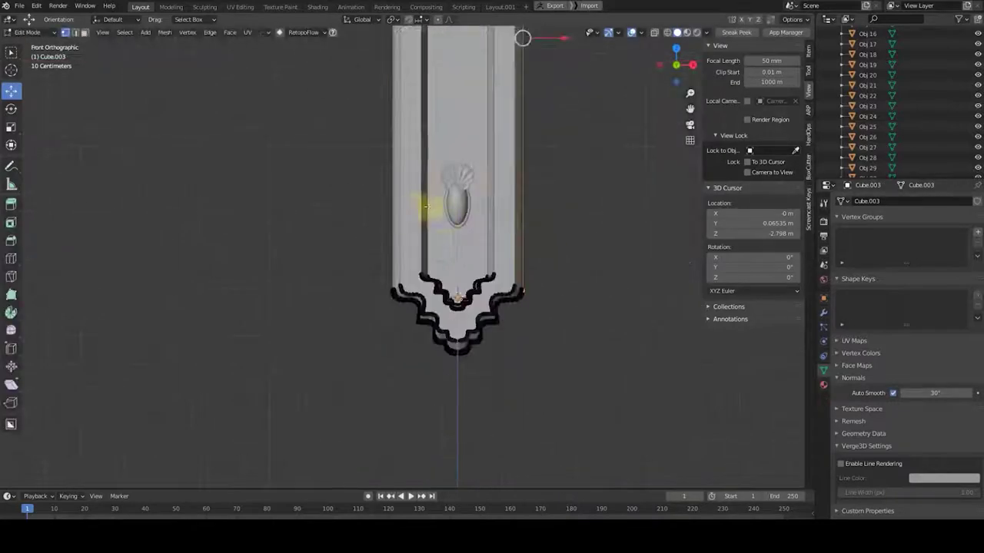
middle_drag(412, 197, 465, 218)
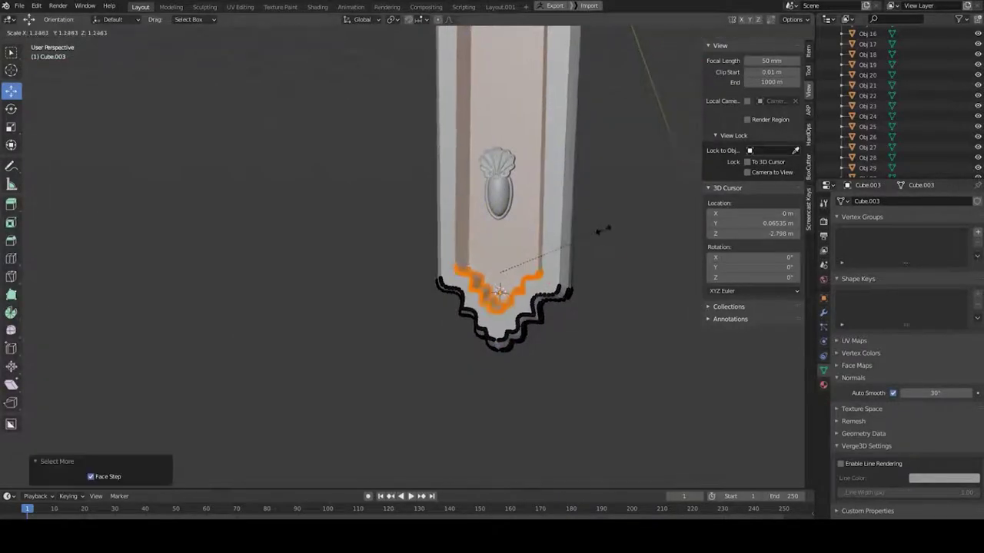
click(599, 228)
key(Tab)
key(KP_1)
scroll(529, 295, down, 2)
scroll(545, 285, down, 2)
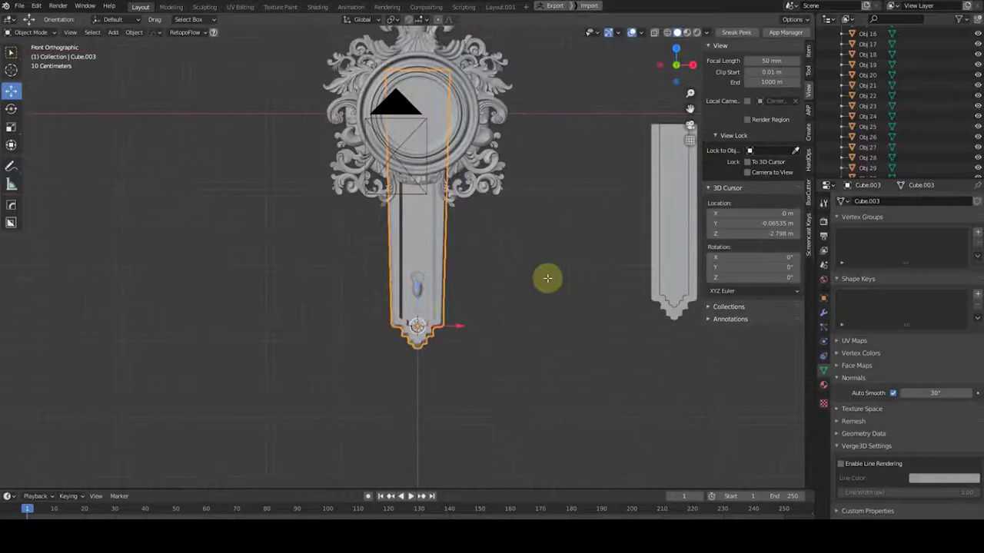
Step: Box-select the isolated backplate's vertices from the front with X-ray on
key(KP_Divide)
key(Tab)
mouse_move(437, 137)
middle_down()
mouse_move(377, 158)
mouse_move(415, 86)
middle_up()
key(KP_1)
key(alt+z)
drag(526, 53, 296, 117)
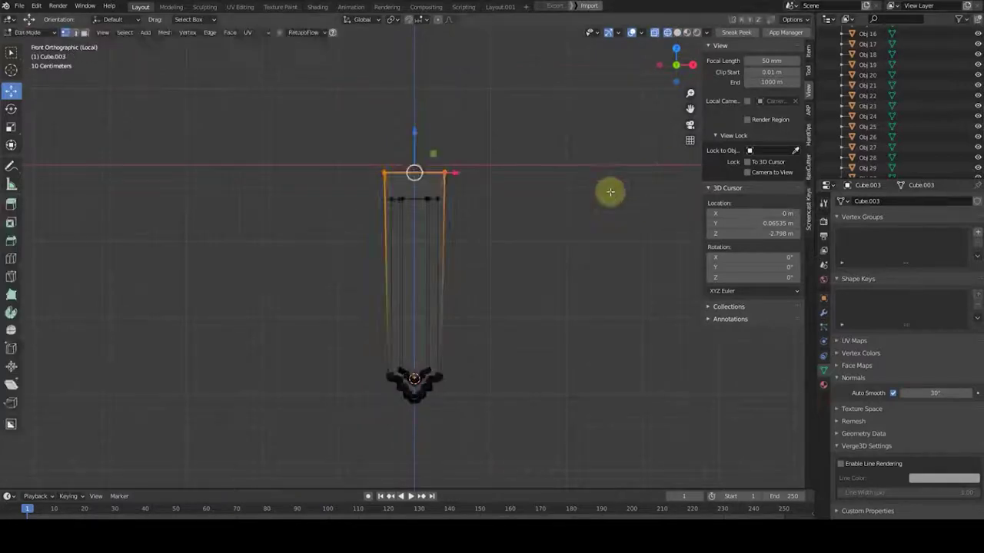
key(Tab)
key(KP_Divide)
Step: Check the reshaped backplate and pendant bars from several angles
scroll(469, 176, up, 2)
mouse_move(439, 154)
middle_down()
mouse_move(555, 160)
mouse_move(226, 246)
mouse_move(216, 157)
middle_up()
key(Tab)
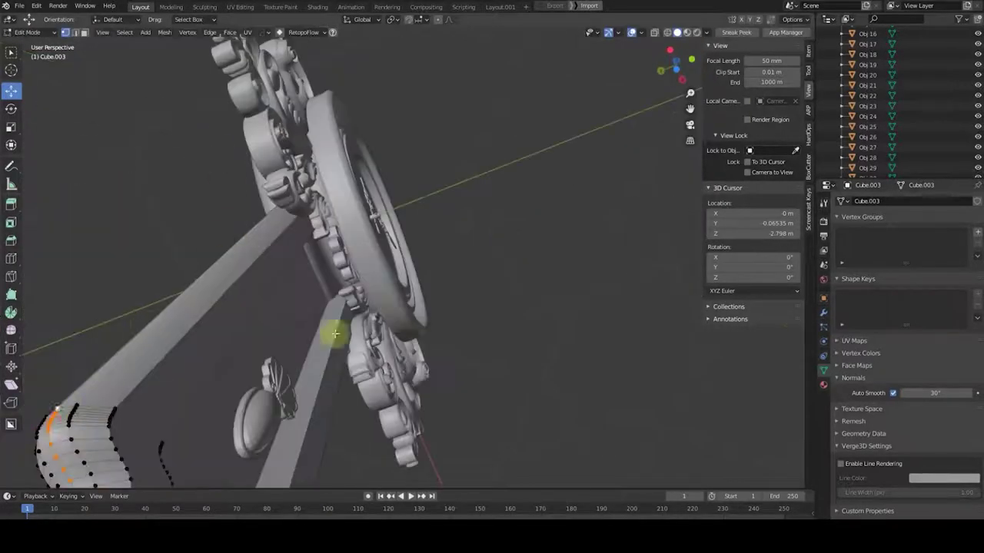
key(Tab)
middle_drag(102, 390, 553, 444)
mouse_move(470, 327)
middle_down()
mouse_move(461, 264)
mouse_move(500, 279)
middle_up()
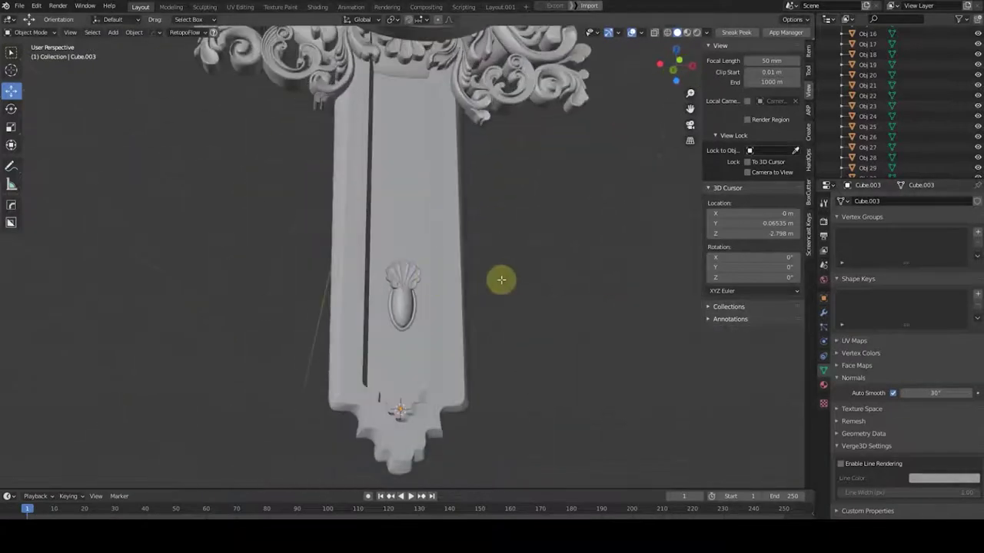
key(Tab)
key(Tab)
key(shift+a)
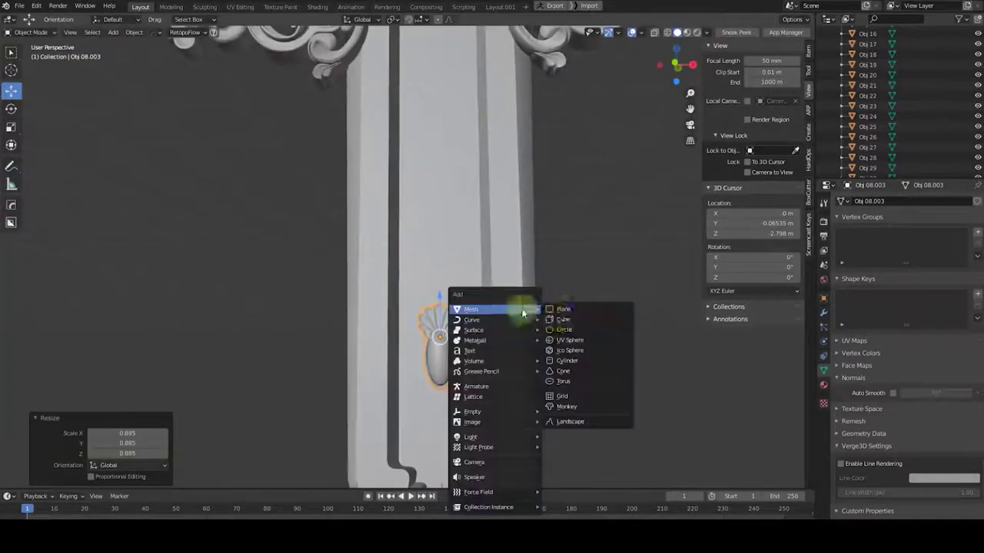
Step: Add a cube scaled to 0.041 and view it isolated from the front
click(520, 314)
text(s0.041)
key(Return)
key(KP_3)
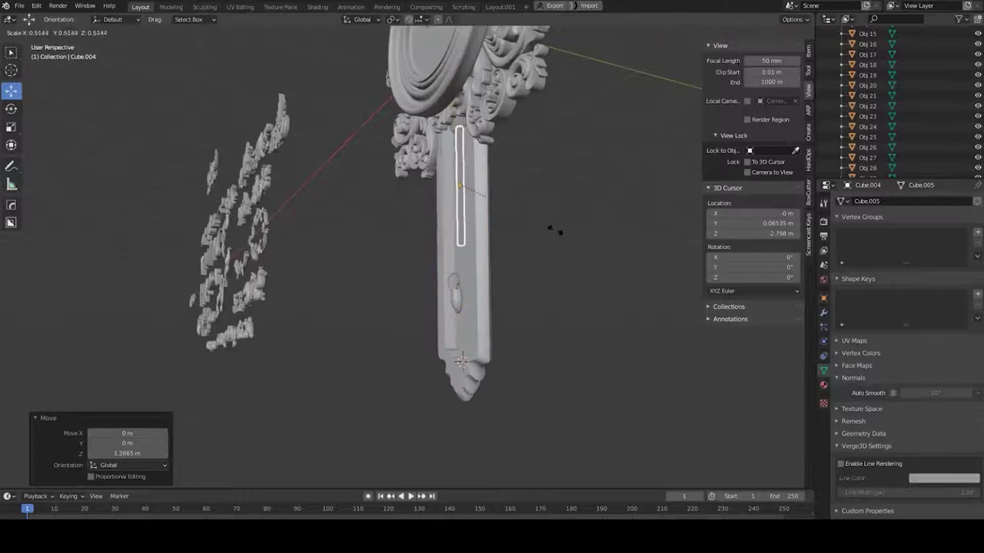
key(KP_Divide)
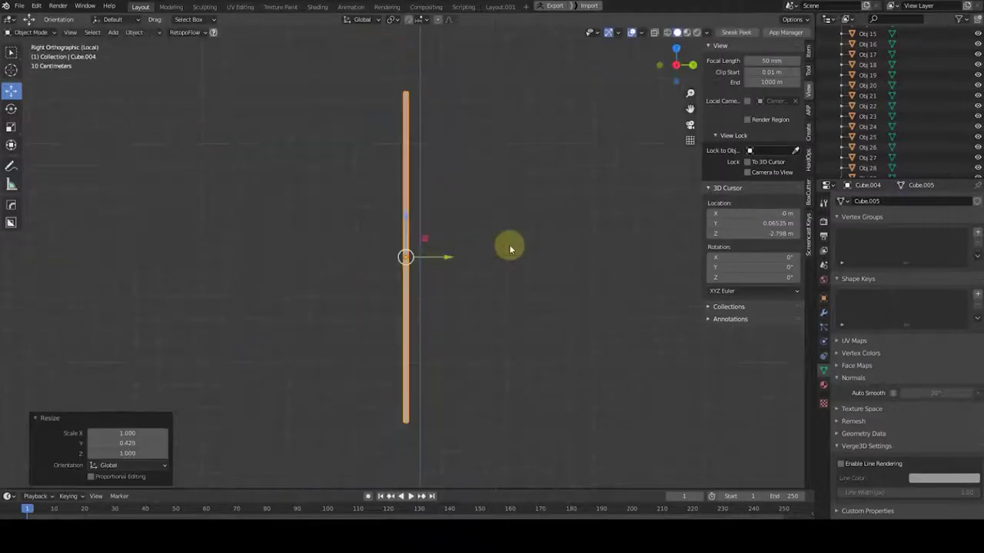
key(KP_1)
Step: Shape the bar's thin fluted strips in Edit Mode and snap the mesh into place
key(Tab)
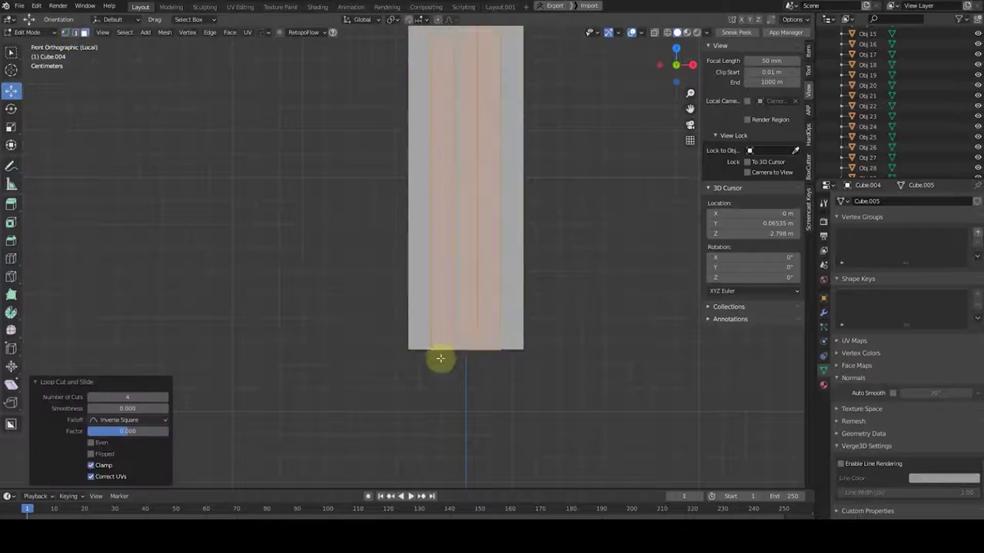
key(Escape)
mouse_move(591, 345)
middle_down()
mouse_move(510, 346)
mouse_move(558, 366)
middle_up()
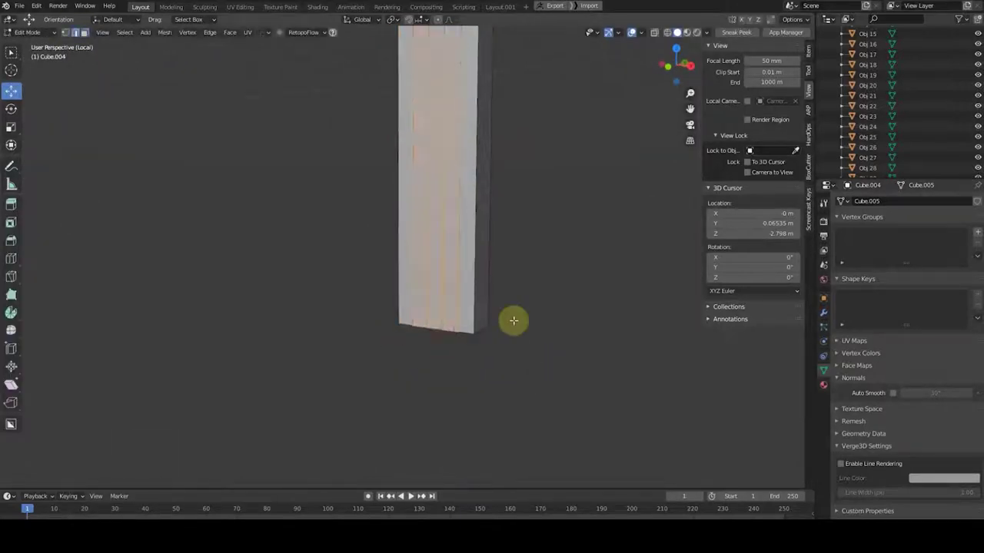
key(a)
key(shift+s)
click(553, 224)
scroll(488, 339, up, 2)
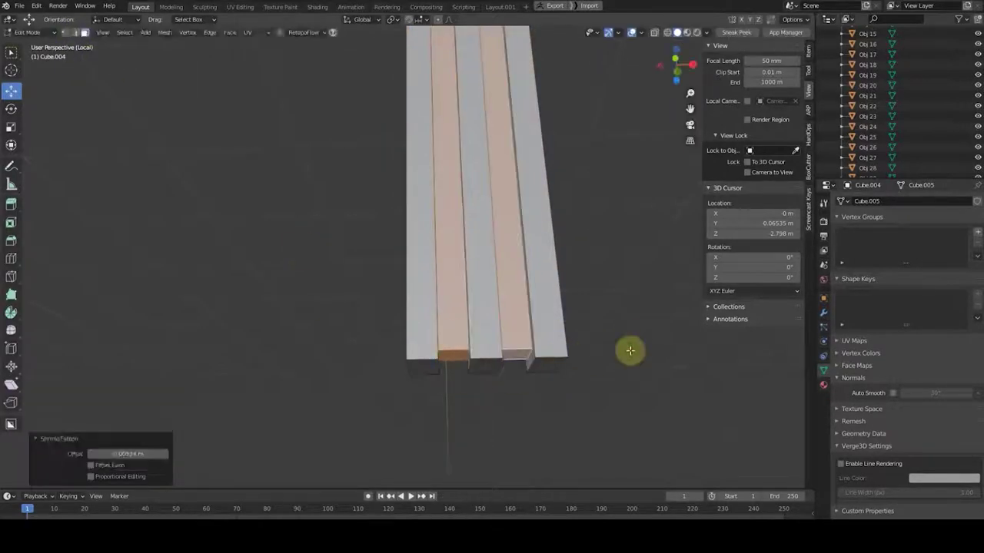
key(Tab)
Step: Nudge the fluted bar back into the pendulum plate and clear the selection
key(KP_Divide)
middle_drag(564, 376, 418, 268)
drag(417, 268, 387, 215)
key(KP_1)
key(alt+a)
scroll(492, 368, down, 2)
scroll(463, 259, up, 2)
scroll(454, 322, up, 2)
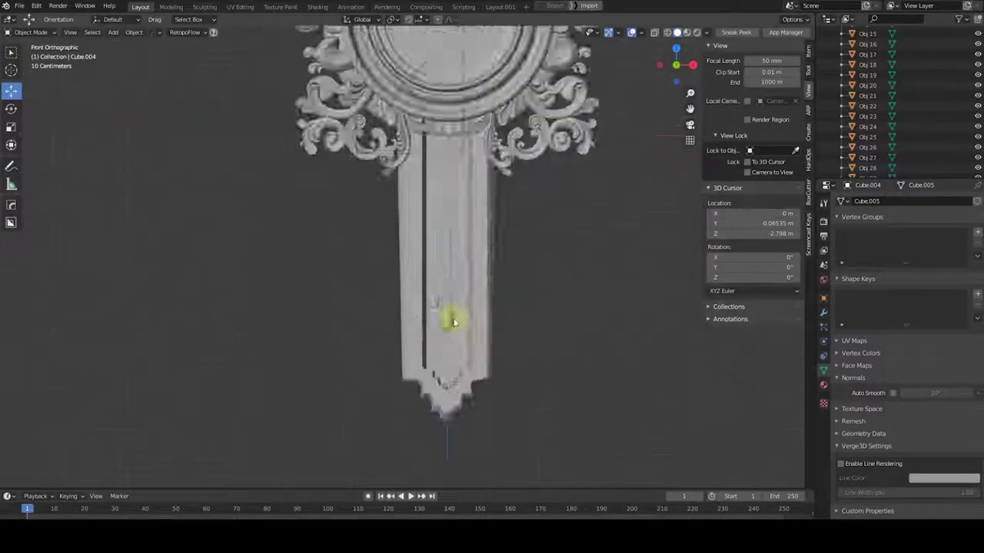
scroll(492, 277, down, 3)
mouse_move(529, 229)
middle_down()
mouse_move(588, 246)
mouse_move(263, 223)
middle_up()
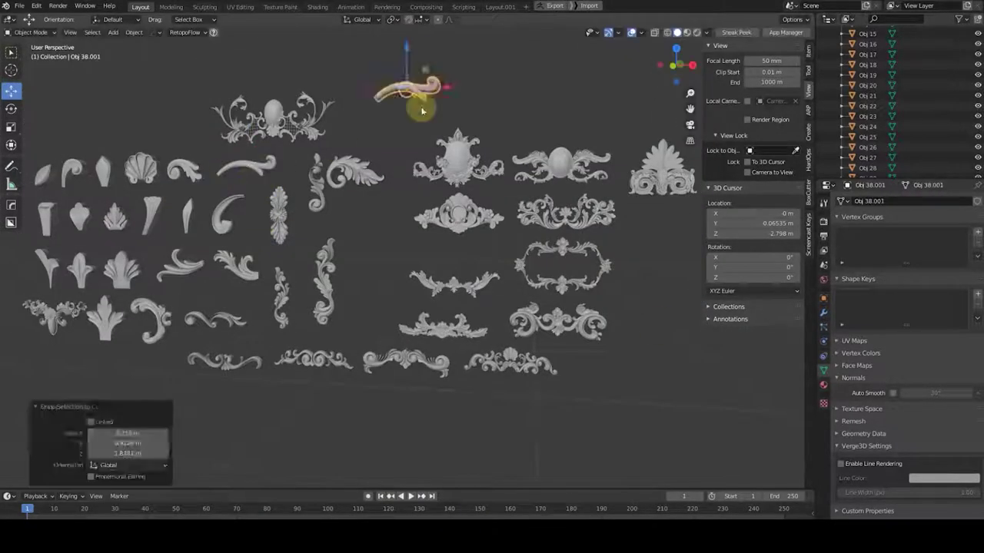
Step: Select the tall vertical scroll ornament and the ornament to copy by the pendant
click(323, 281)
key(shift+s)
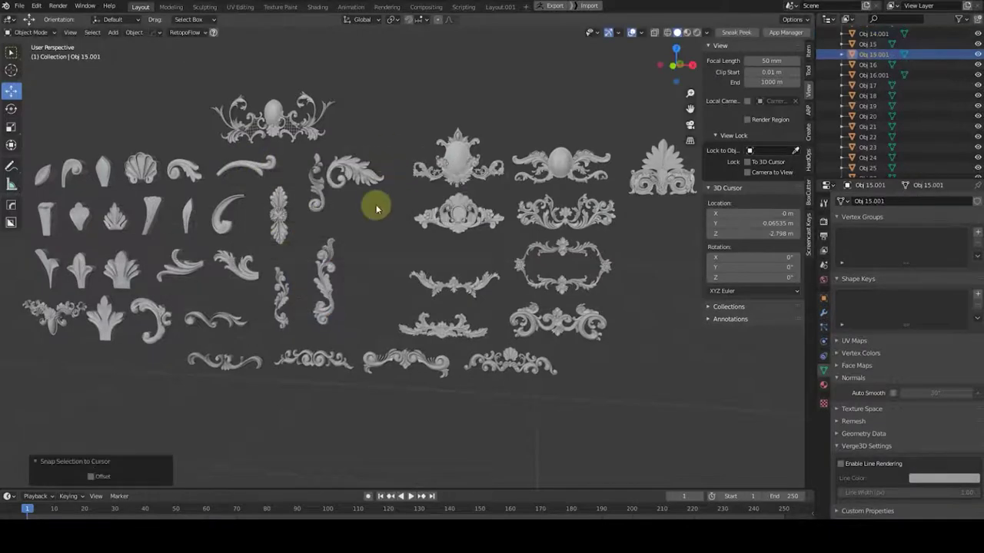
scroll(377, 208, down, 3)
scroll(577, 275, up, 3)
middle_drag(577, 275, 366, 319)
click(420, 366)
key(KP_Decimal)
scroll(421, 365, up, 4)
scroll(450, 347, down, 2)
Step: Move the ornament copy onto the column and set its depth along Y
drag(446, 235, 521, 215)
scroll(648, 307, down, 3)
key(KP_1)
middle_drag(501, 336, 422, 92)
scroll(562, 171, up, 3)
key(g)
key(y)
click(553, 172)
scroll(553, 172, up, 2)
key(KP_1)
Step: Pick out the lower pendant ornament and upper column ornament around the column
click(583, 222)
scroll(545, 127, down, 3)
scroll(446, 266, up, 3)
click(447, 266)
click(489, 122)
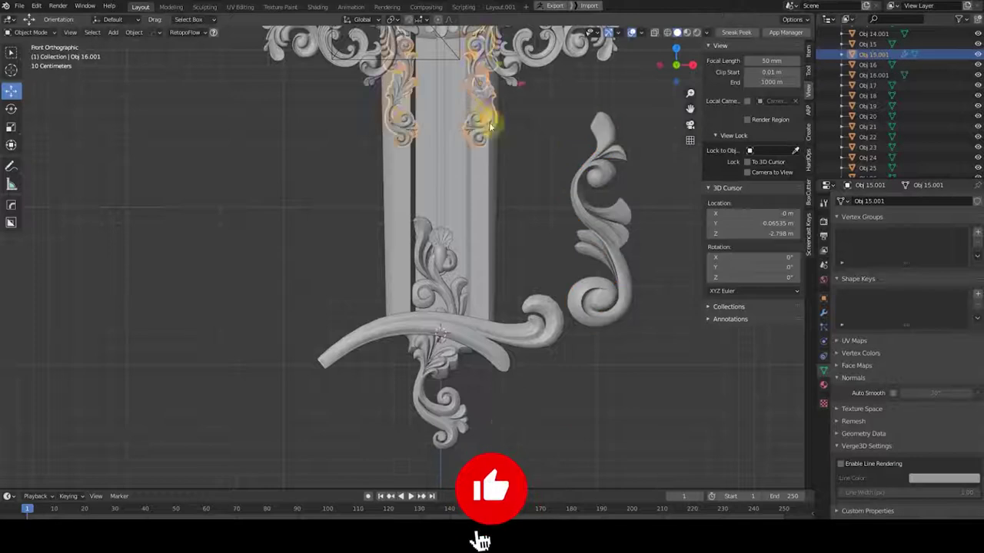
scroll(479, 198, up, 3)
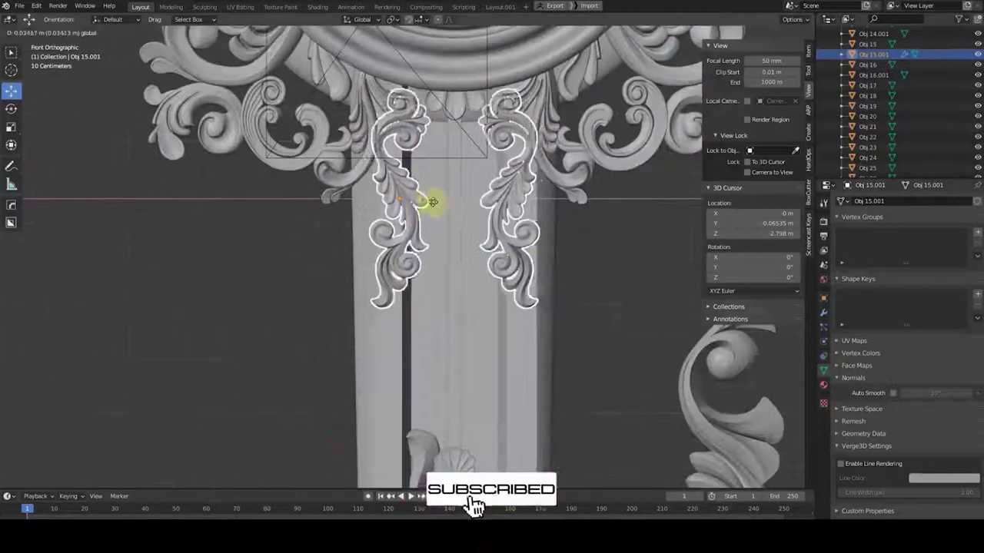
scroll(465, 233, down, 4)
click(350, 250)
mouse_move(466, 233)
middle_down()
mouse_move(350, 250)
mouse_move(446, 220)
mouse_move(534, 213)
middle_up()
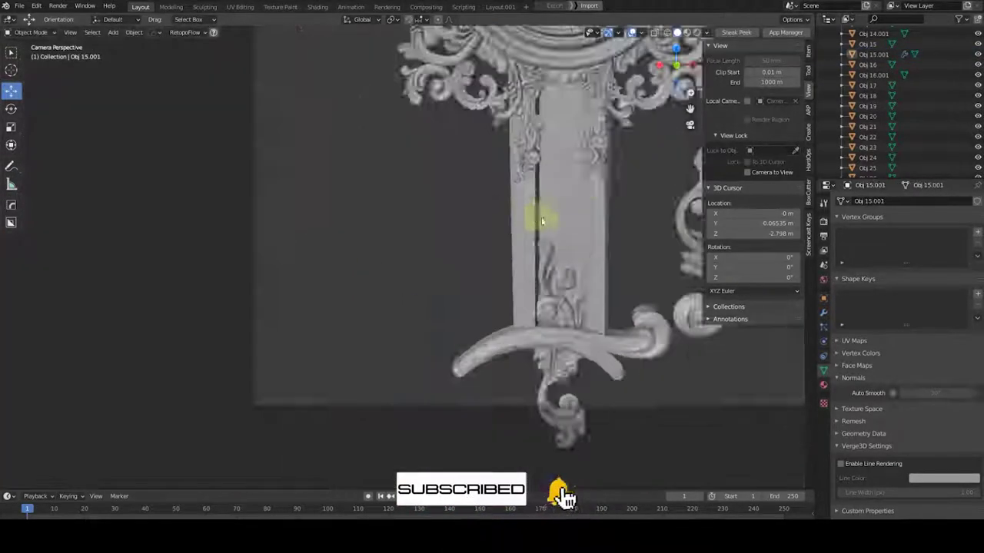
scroll(345, 308, up, 3)
Step: Slide the first scroll ornament along X and the other along Y
key(g)
key(x)
click(224, 358)
click(516, 308)
key(g)
key(y)
click(533, 316)
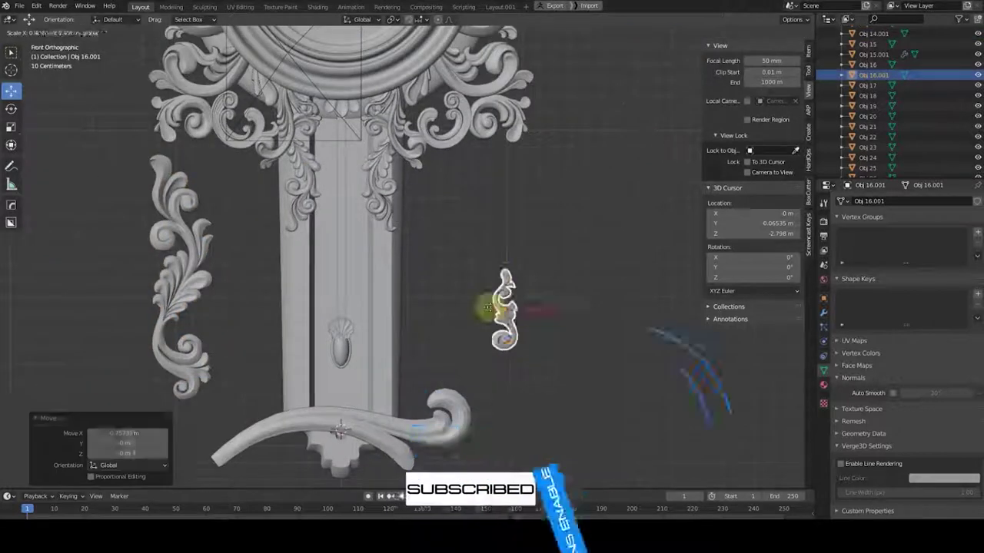
middle_drag(533, 315, 526, 289)
key(KP_1)
scroll(526, 289, up, 3)
Step: Move the ornament down along Z and flip it 180 degrees to mirror it
key(g)
key(z)
click(561, 183)
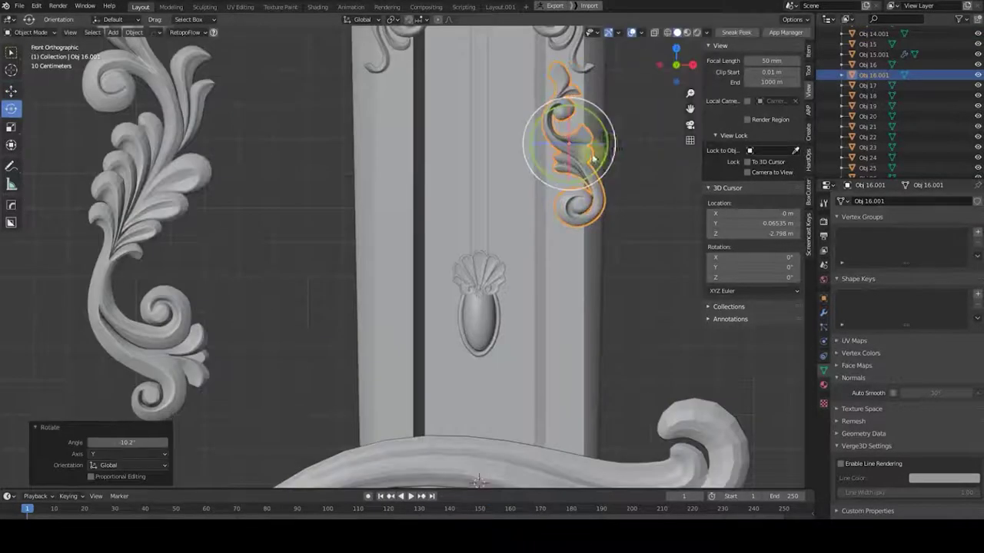
text(80)
click(627, 186)
scroll(627, 187, down, 2)
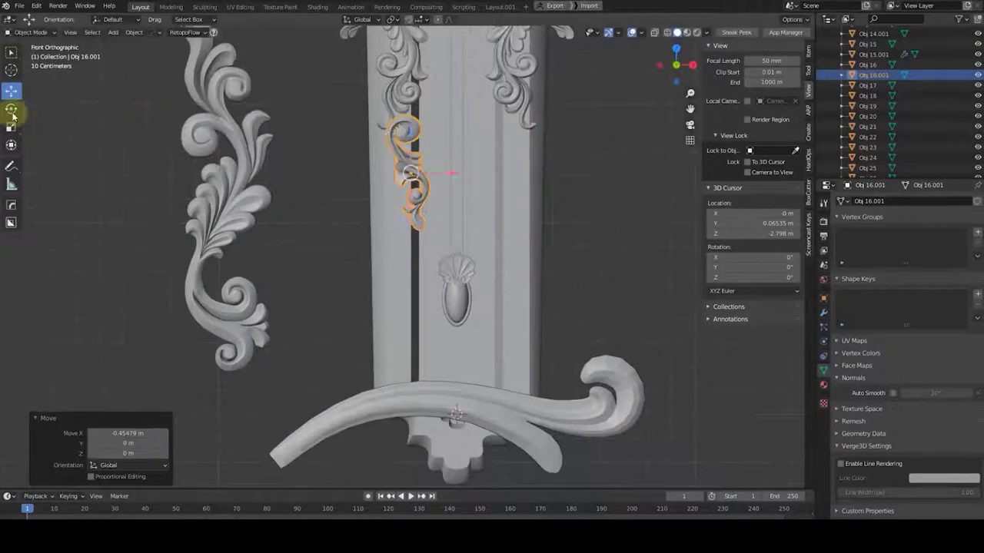
scroll(452, 170, down, 2)
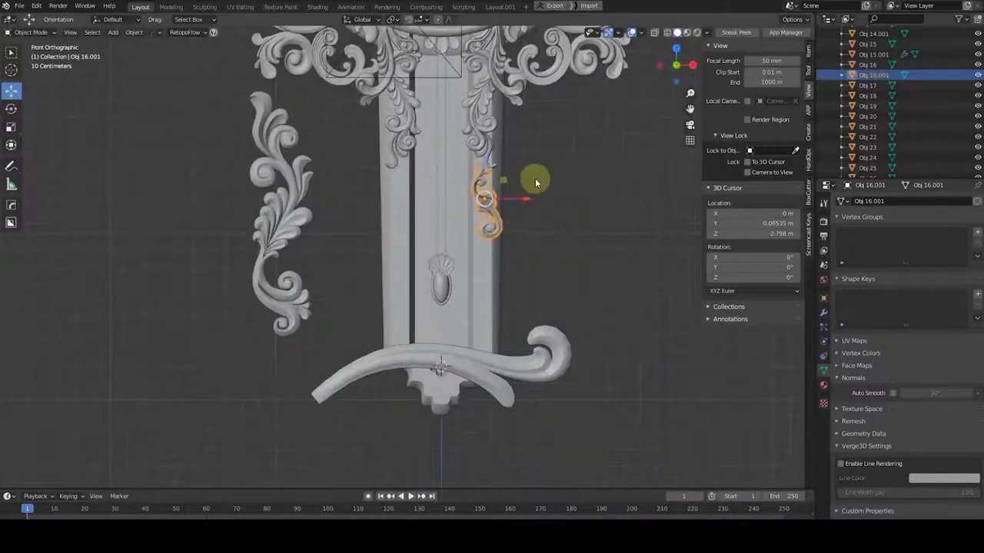
Step: Select both scroll ornaments and scale them down to fit the column
shift+click(500, 124)
scroll(554, 185, down, 2)
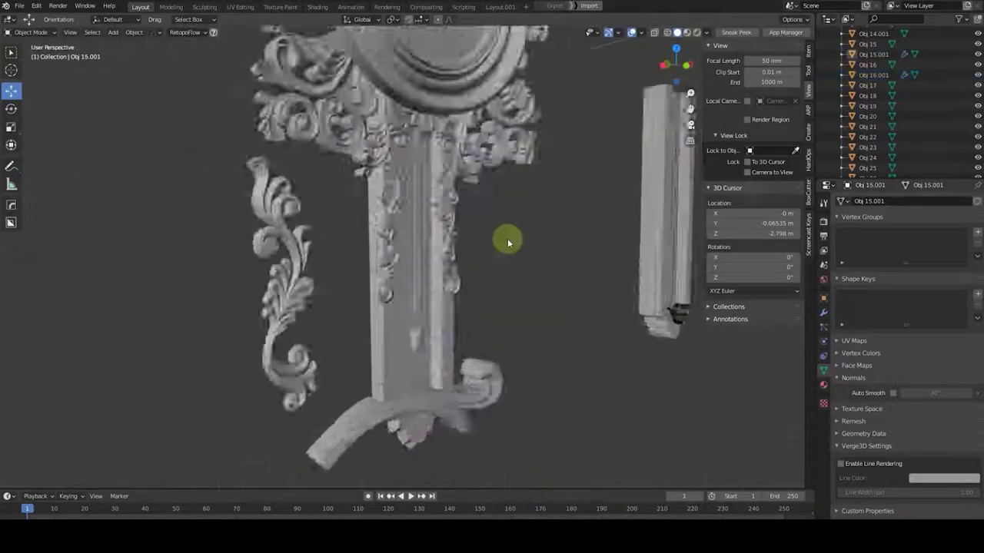
key(s)
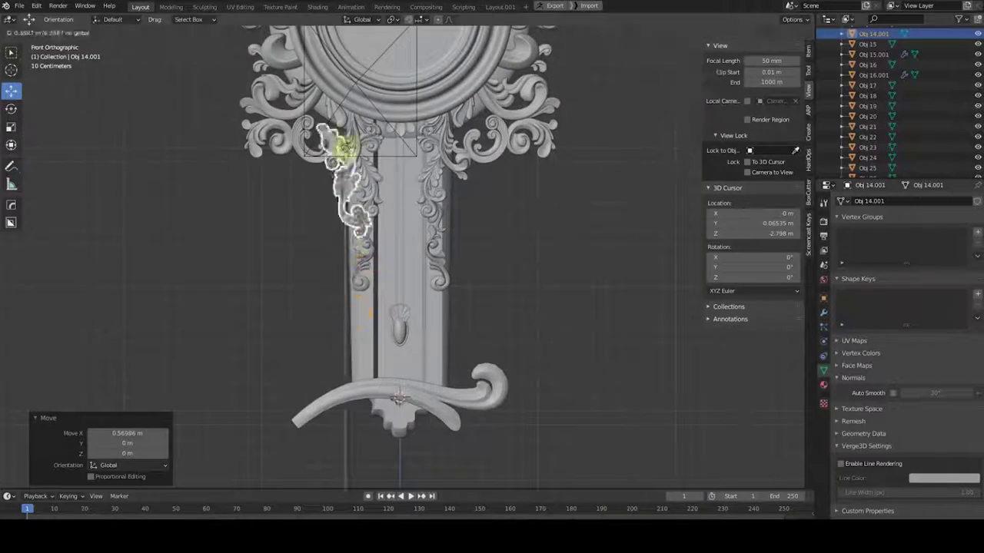
middle_drag(439, 345, 410, 281)
scroll(410, 246, up, 3)
scroll(285, 237, down, 6)
scroll(345, 239, up, 5)
scroll(343, 253, up, 3)
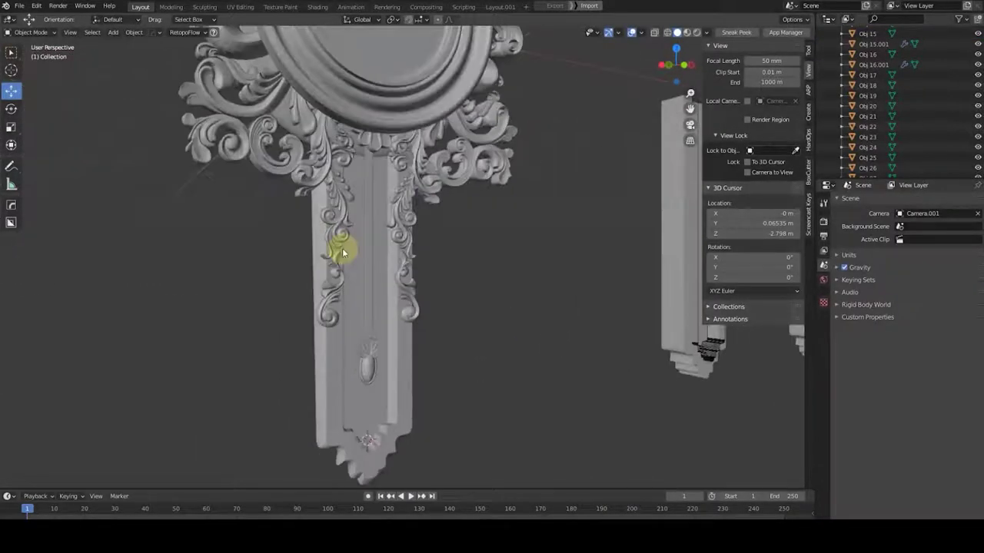
scroll(329, 254, down, 2)
scroll(300, 301, down, 3)
scroll(242, 249, up, 3)
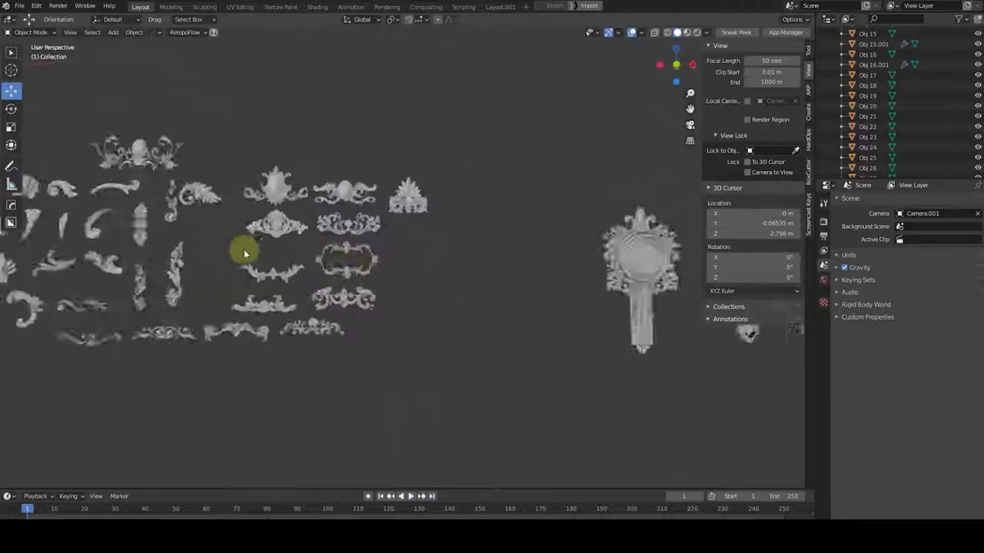
Step: Duplicate a curl ornament and place the copy beside the medallion
scroll(386, 263, up, 2)
click(182, 329)
key(shift+d)
click(455, 108)
scroll(560, 269, up, 4)
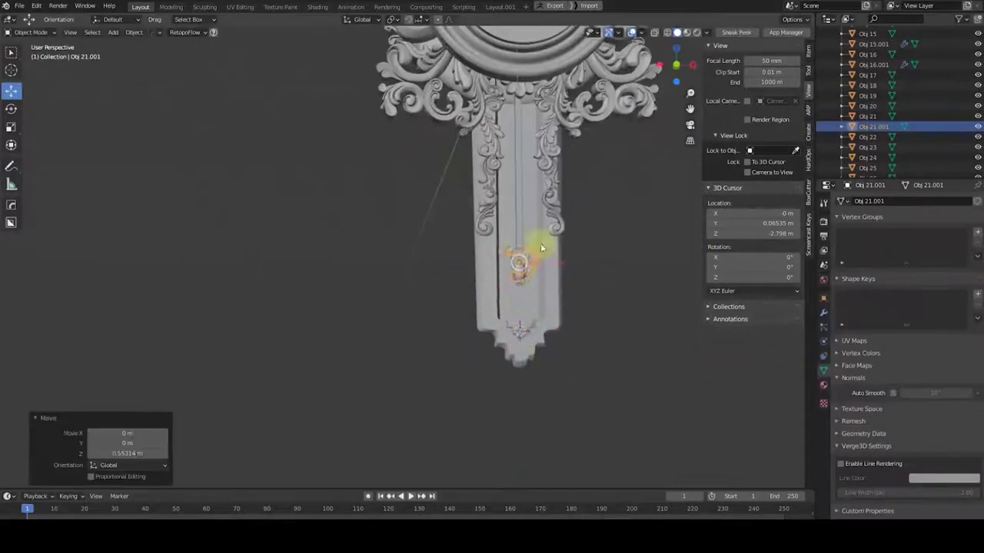
key(g)
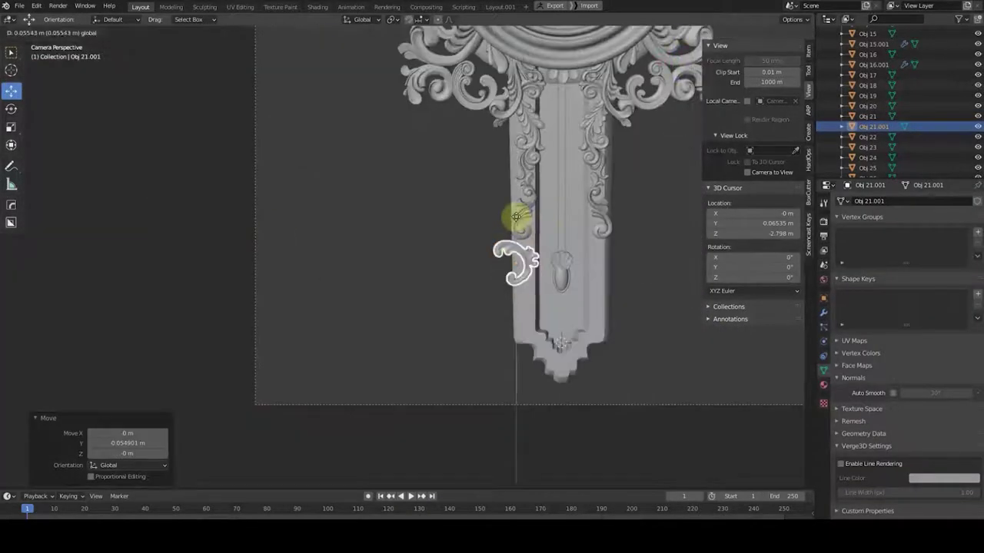
click(516, 253)
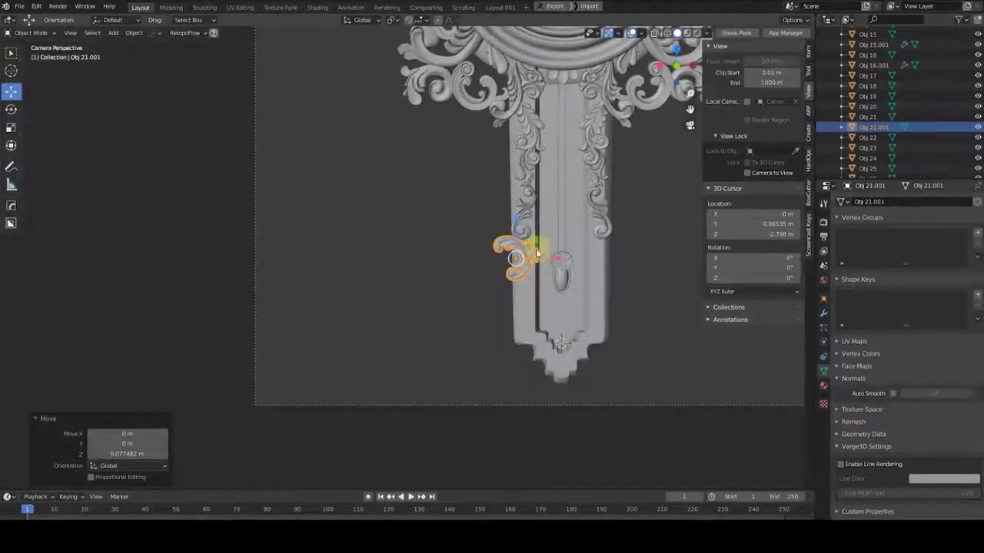
Step: Orbit between front and perspective views to inspect the clock's pendulum panel
key(KP_0)
key(KP_1)
scroll(624, 228, down, 3)
scroll(414, 240, up, 4)
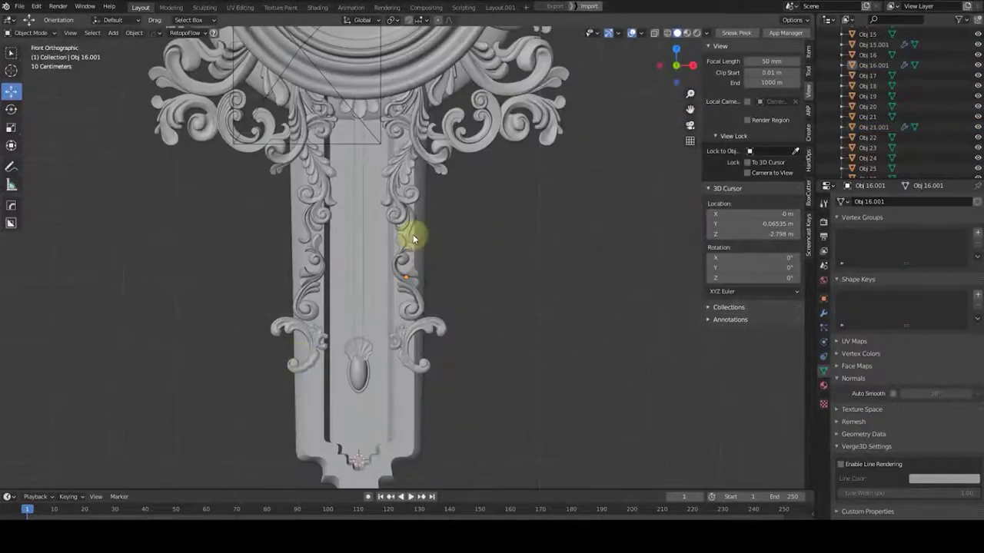
middle_drag(676, 220, 578, 185)
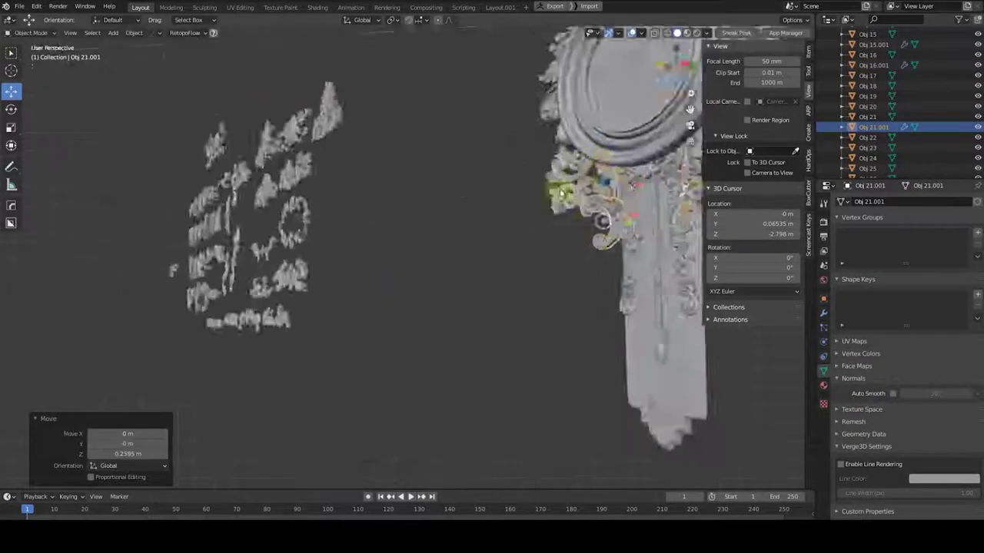
key(KP_1)
scroll(440, 237, down, 2)
scroll(439, 237, up, 3)
scroll(433, 231, down, 4)
middle_drag(432, 231, 406, 311)
middle_drag(440, 221, 501, 226)
scroll(501, 226, up, 3)
scroll(455, 193, down, 3)
scroll(385, 246, up, 2)
scroll(392, 256, up, 3)
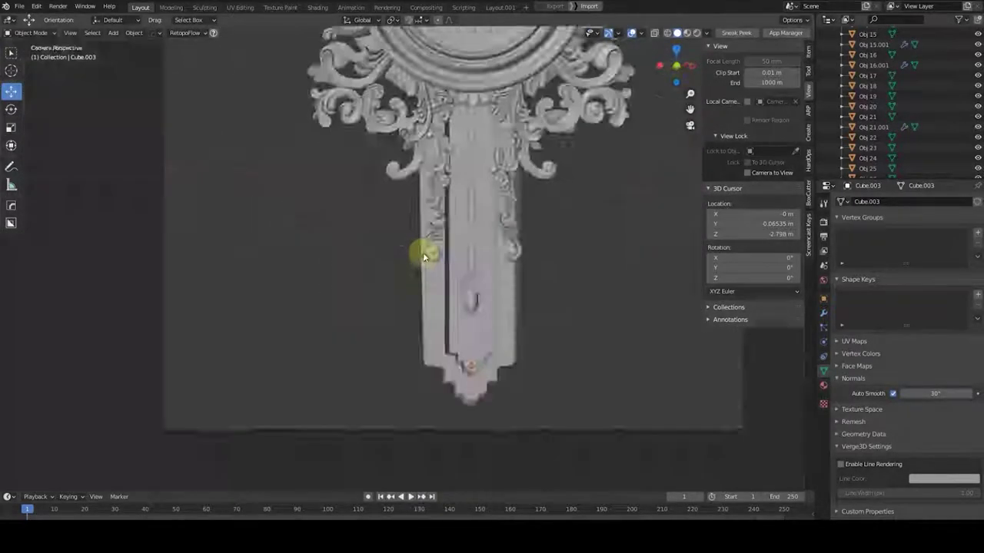
scroll(418, 257, up, 3)
Step: Select the matching scroll ornaments on the column, then clear the selection
click(409, 140)
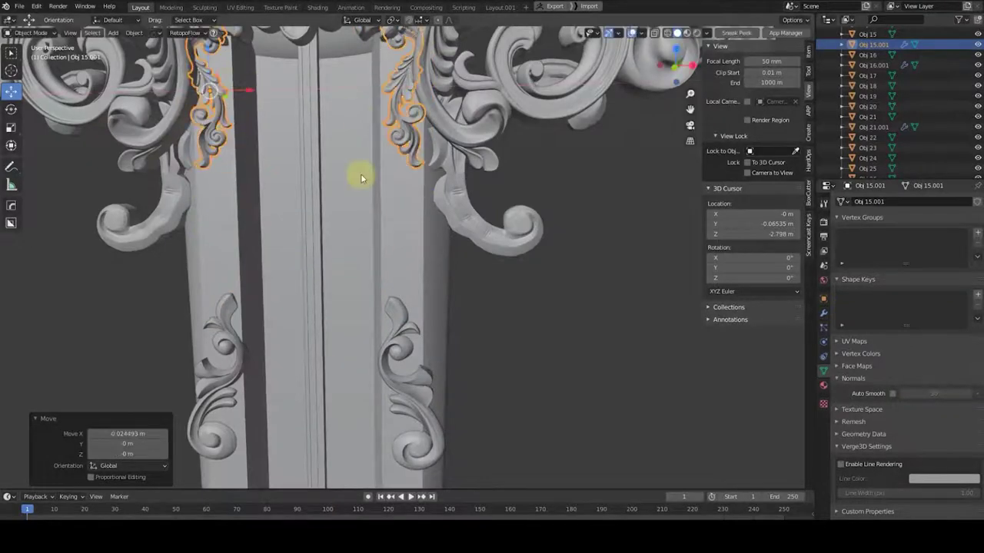
click(402, 230)
scroll(402, 132, up, 3)
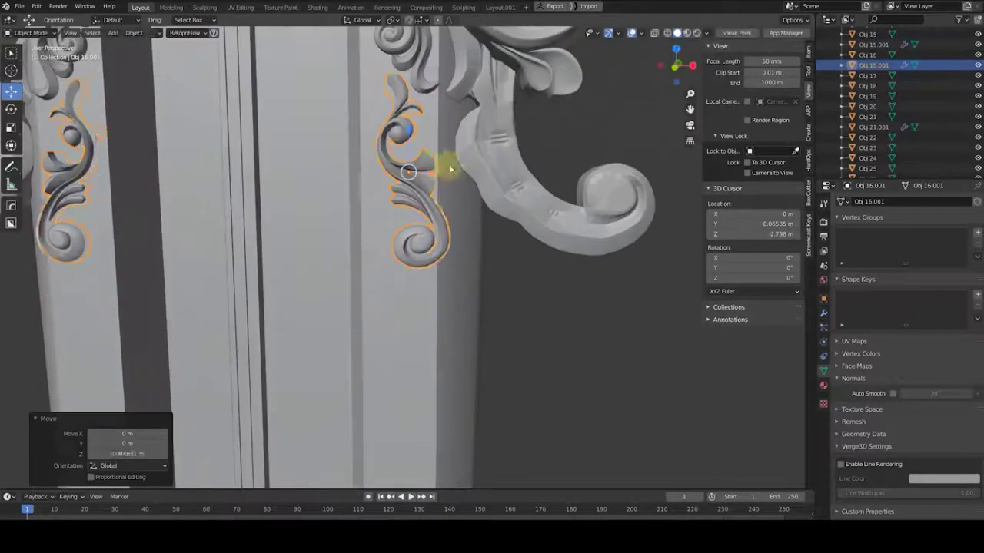
scroll(468, 263, up, 3)
scroll(461, 254, down, 2)
scroll(538, 261, down, 4)
click(567, 268)
scroll(458, 288, up, 2)
scroll(489, 295, down, 2)
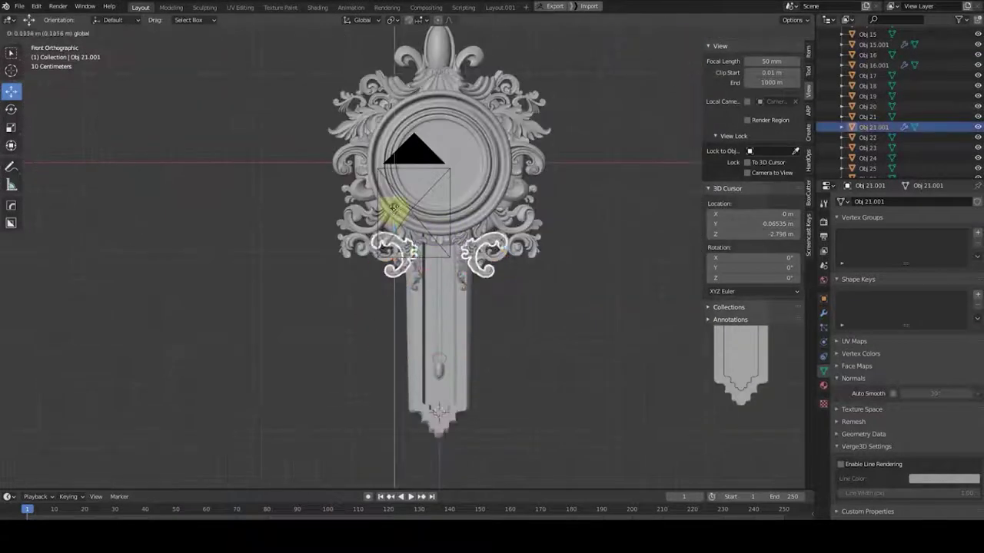
scroll(499, 329, down, 3)
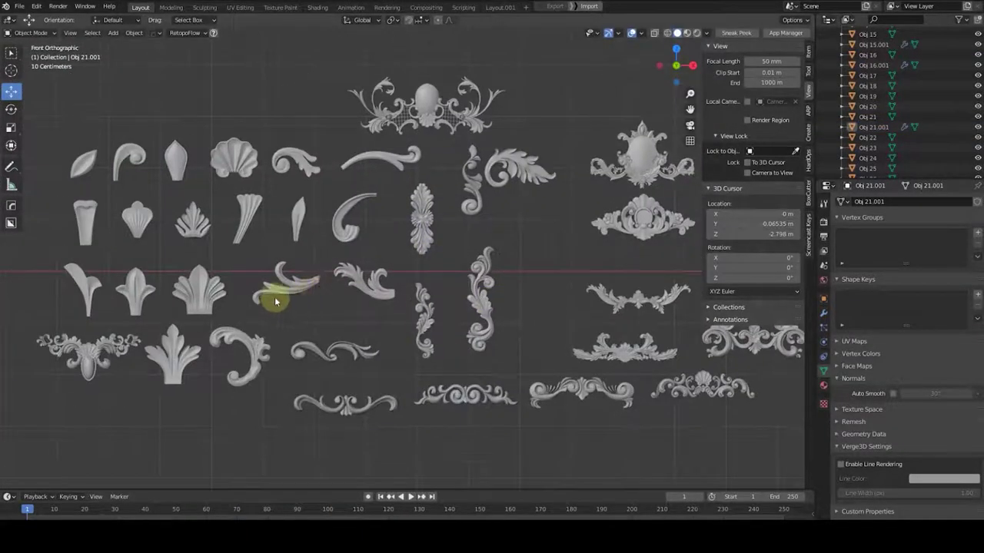
Step: Pick the scroll ornament pair from the kit and scale it to 0.4
click(302, 302)
scroll(315, 300, up, 4)
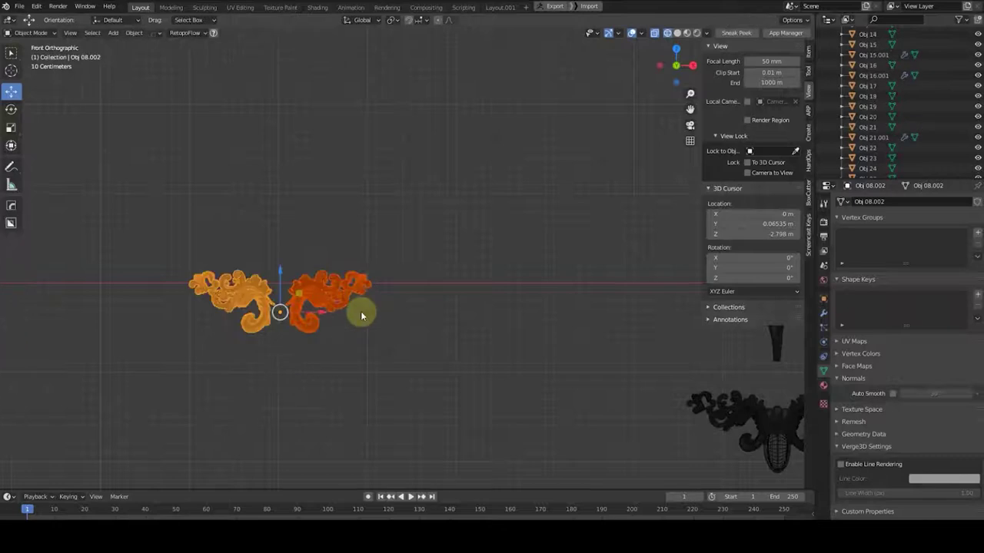
key(grave)
click(526, 279)
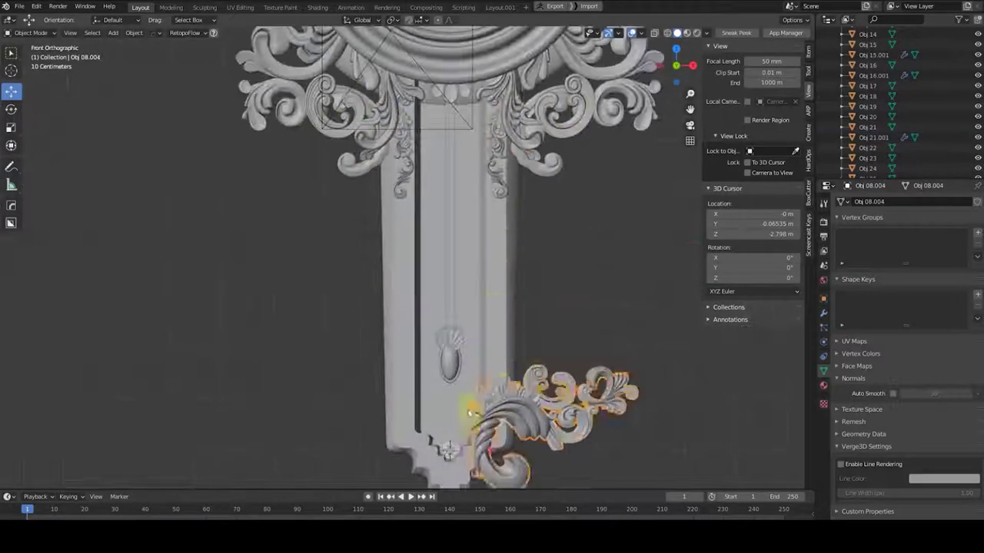
text(s0.4)
key(Return)
Step: Raise the ornament up the panel and rotate it to lie against the panel
middle_drag(659, 388, 378, 279)
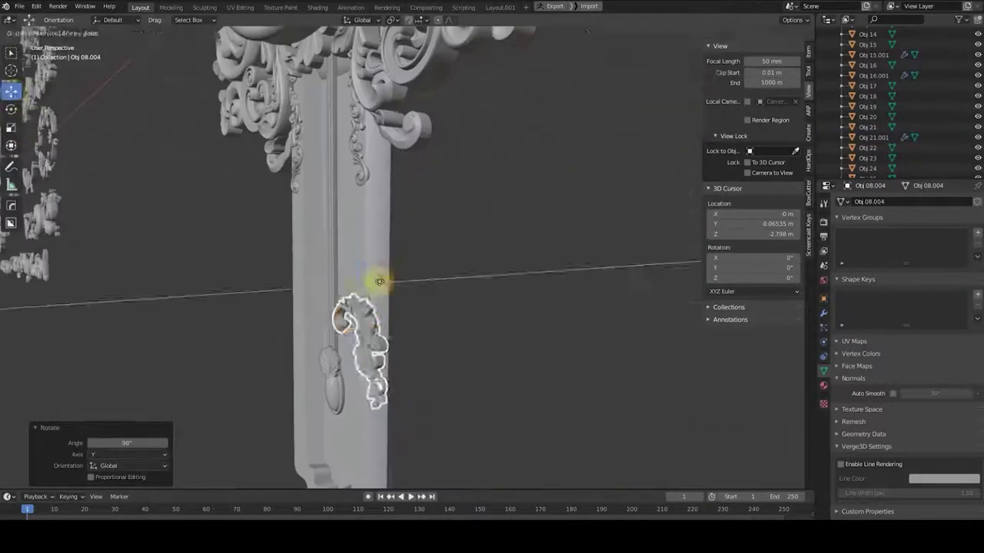
key(g)
click(468, 176)
key(r)
mouse_move(468, 176)
middle_down()
mouse_move(278, 173)
mouse_move(436, 206)
middle_up()
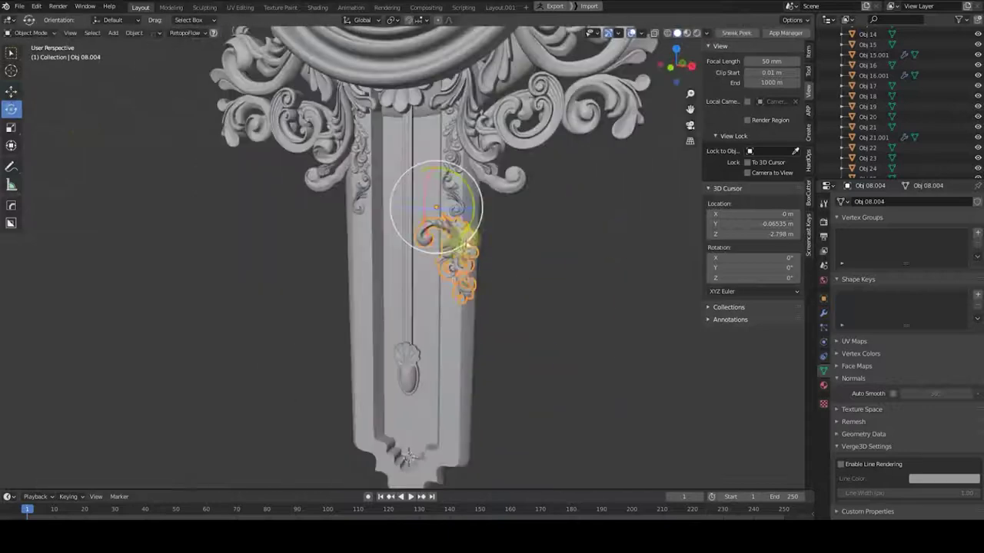
key(KP_1)
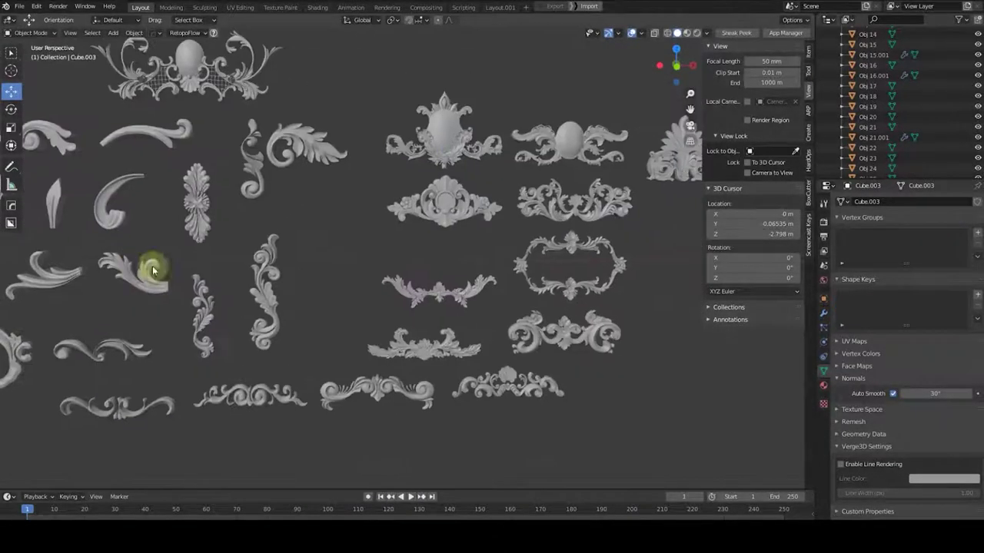
Step: Snap leaf ornament Obj 07 beside the panel and set its size
scroll(353, 269, up, 2)
click(385, 292)
key(shift+s)
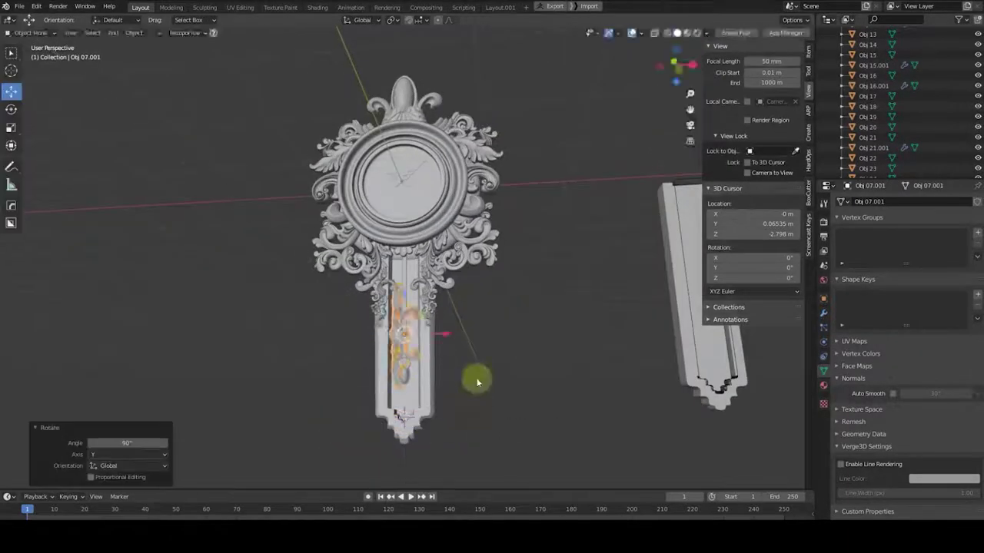
middle_drag(478, 374, 490, 301)
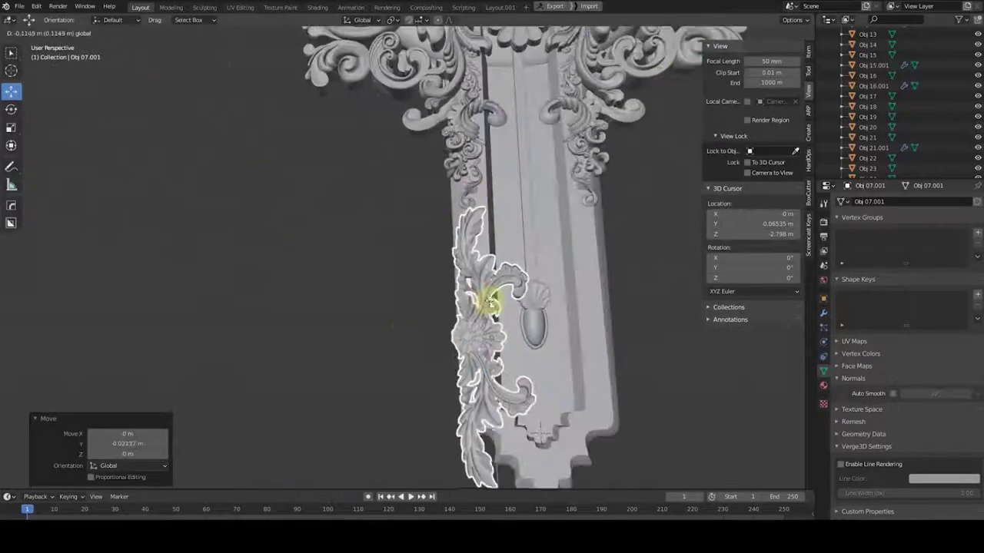
middle_drag(483, 269, 471, 310)
mouse_move(613, 271)
middle_down()
mouse_move(644, 259)
mouse_move(440, 222)
middle_up()
click(593, 168)
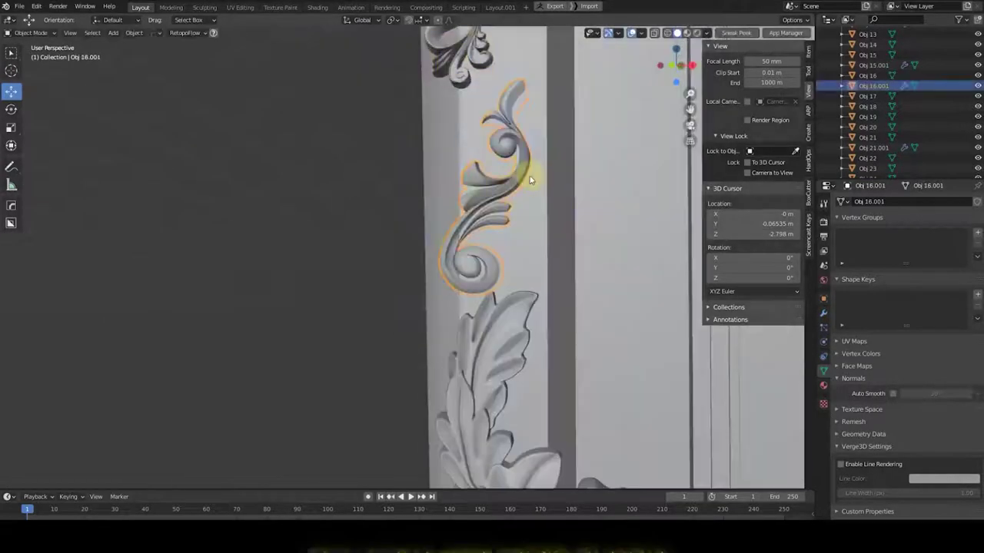
Step: Select the leaf ornaments on the panel and resize them
scroll(472, 219, up, 3)
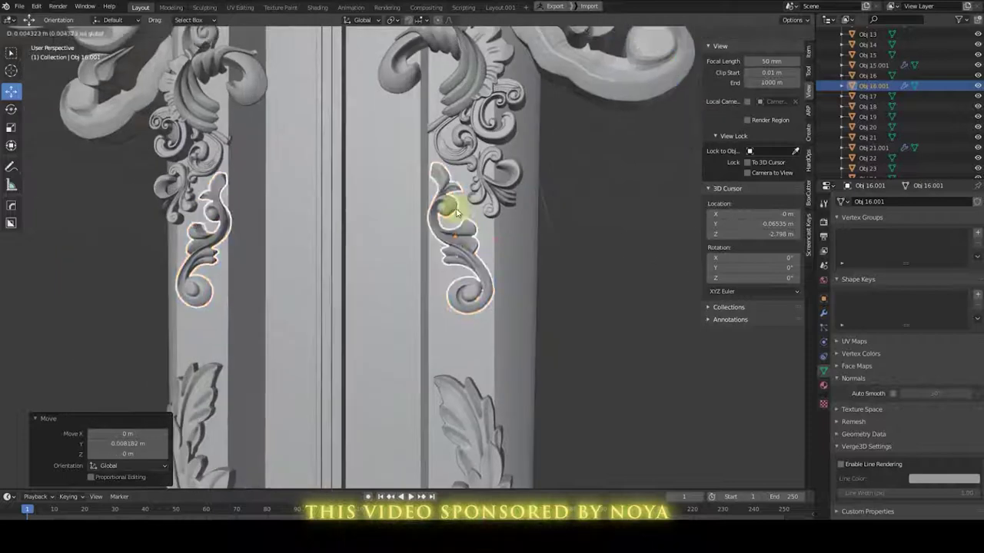
click(499, 323)
key(s)
click(572, 288)
scroll(559, 274, down, 3)
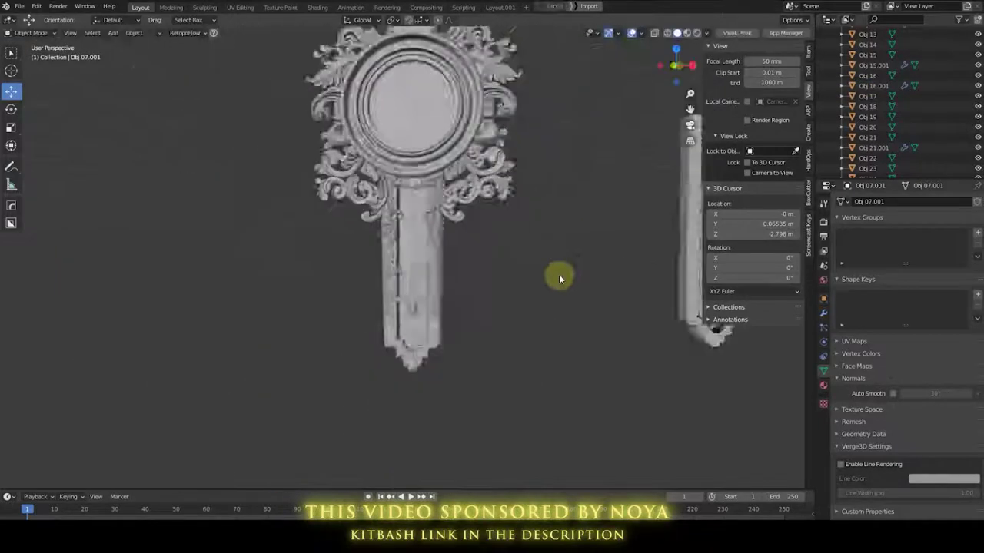
Step: Select all the clock's pieces and duplicate them
middle_drag(559, 274, 644, 269)
scroll(589, 266, down, 3)
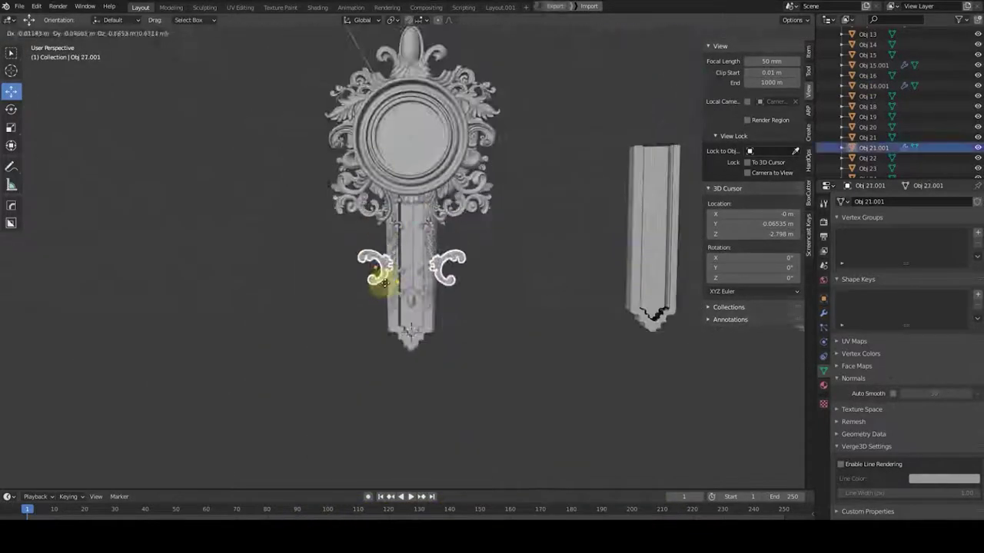
click(451, 292)
scroll(451, 292, down, 3)
key(shift+d)
Step: Move the duplicated clock along X to sit beside the original
key(x)
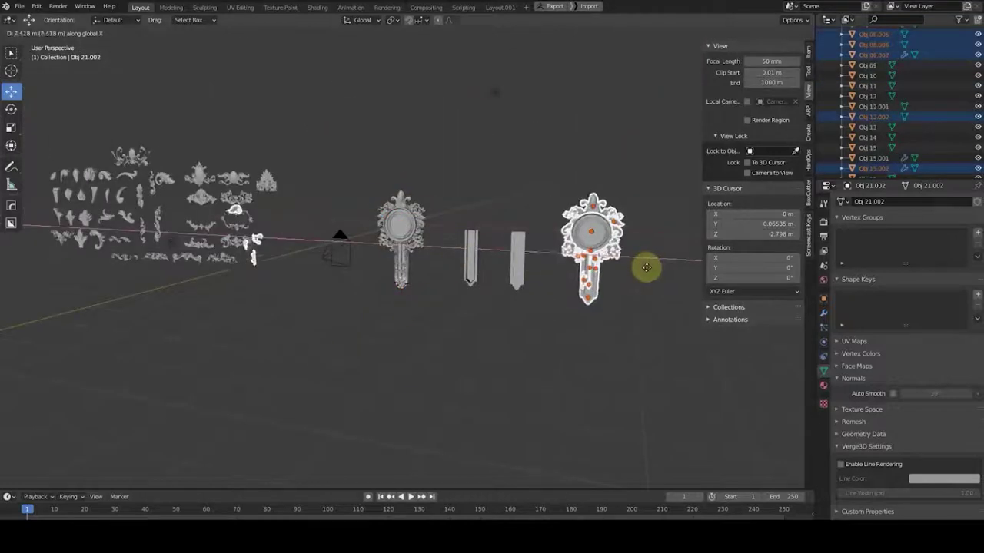
click(644, 266)
key(KP_1)
scroll(450, 264, down, 3)
scroll(275, 259, up, 2)
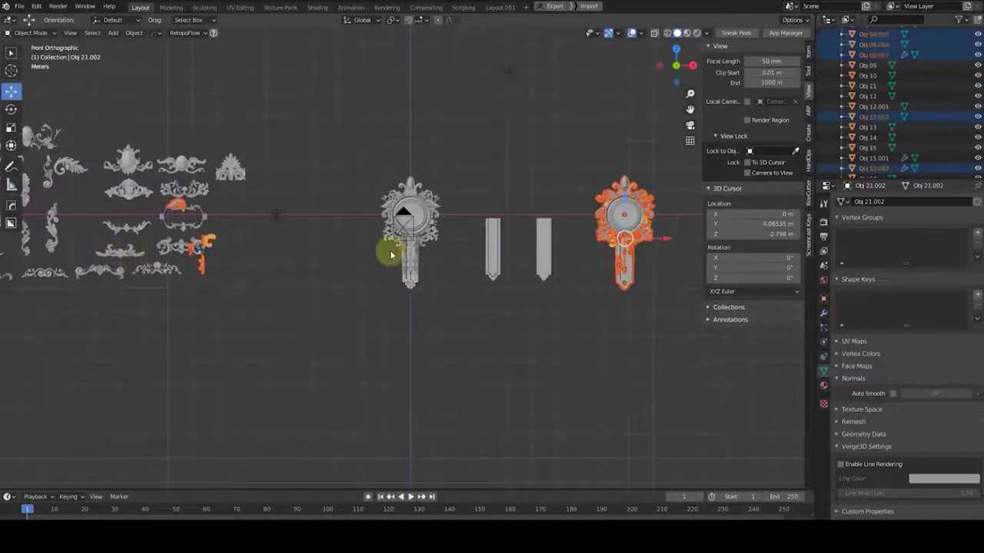
click(424, 39)
Step: Clear the selection and bring the copy's pendulum into a front view
scroll(373, 390, up, 5)
scroll(391, 253, up, 3)
click(402, 317)
scroll(397, 311, down, 5)
middle_drag(413, 419, 369, 257)
scroll(351, 312, up, 4)
mouse_move(351, 311)
middle_down()
mouse_move(402, 193)
mouse_move(424, 323)
middle_up()
key(KP_1)
scroll(430, 99, up, 2)
Step: Place ornament Obj 12 under the copy's dial, scaled to 0.71
click(451, 313)
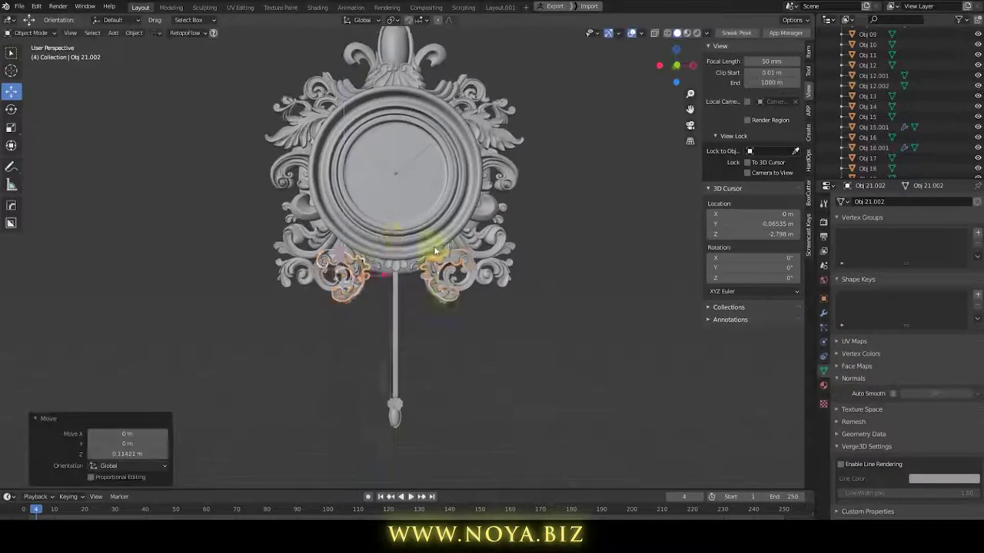
middle_drag(433, 254, 397, 378)
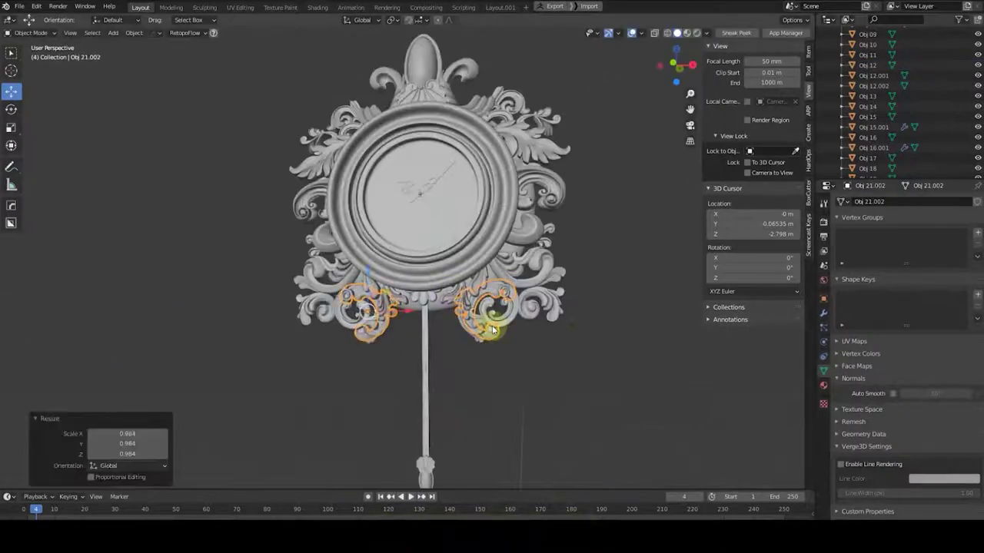
key(KP_1)
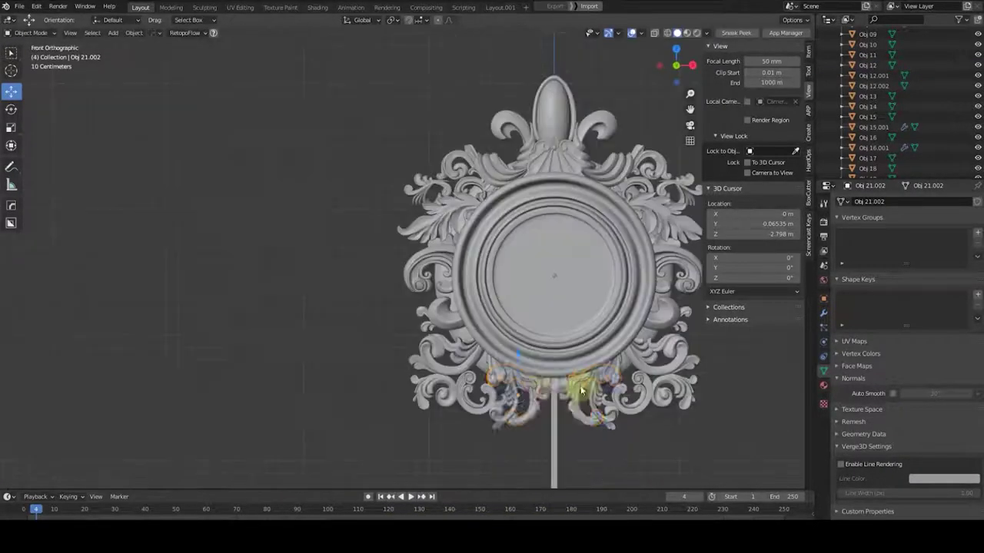
scroll(488, 399, up, 5)
scroll(200, 179, down, 6)
shift+middle_drag(200, 180, 435, 266)
click(461, 266)
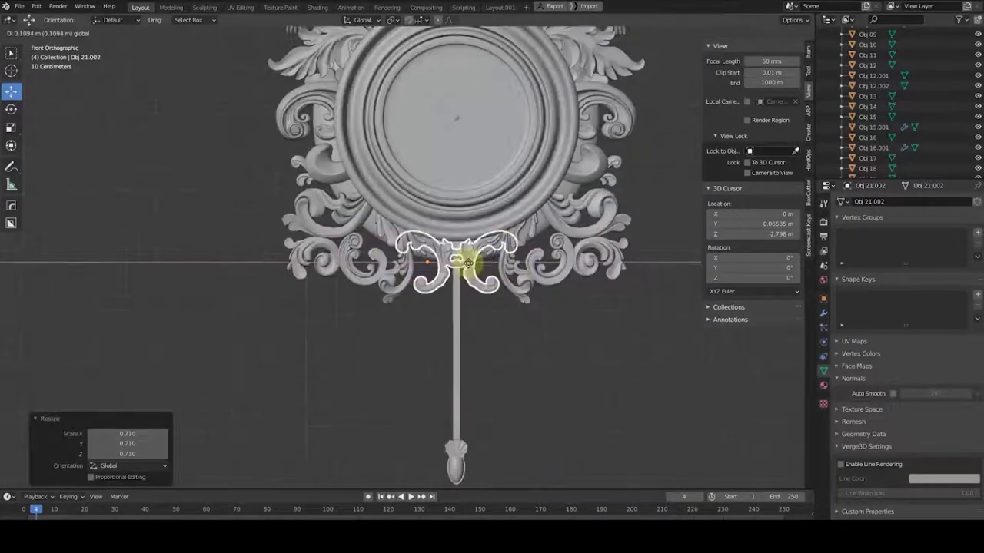
Step: Duplicate the panel piece upward and enter Edit Mode on the copy
scroll(531, 345, down, 3)
middle_drag(531, 344, 549, 346)
scroll(578, 224, down, 3)
scroll(492, 389, up, 2)
click(512, 325)
key(shift+d)
click(519, 119)
key(Tab)
click(450, 149)
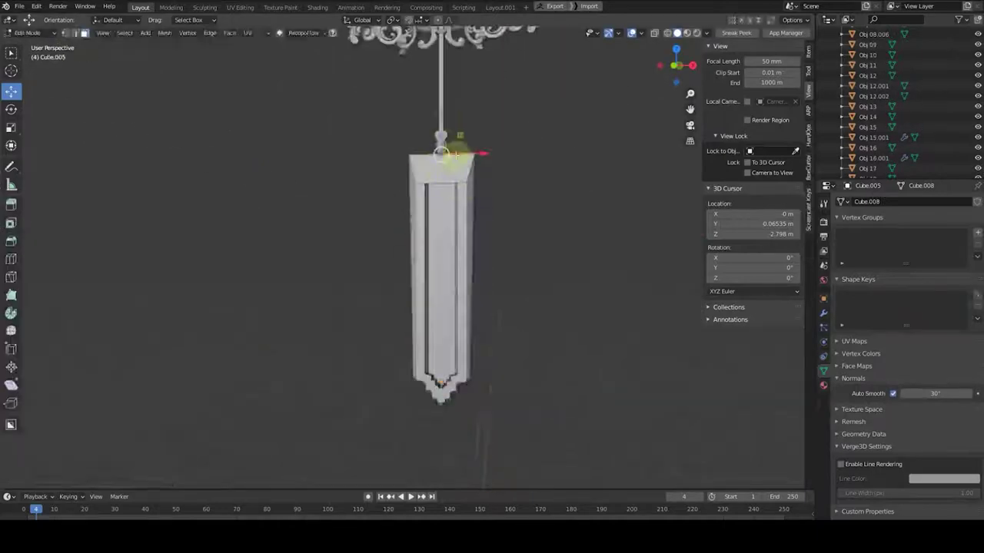
Step: Narrow the duplicated panel's top face to 0.851 in Edit Mode
key(KP_1)
key(Tab)
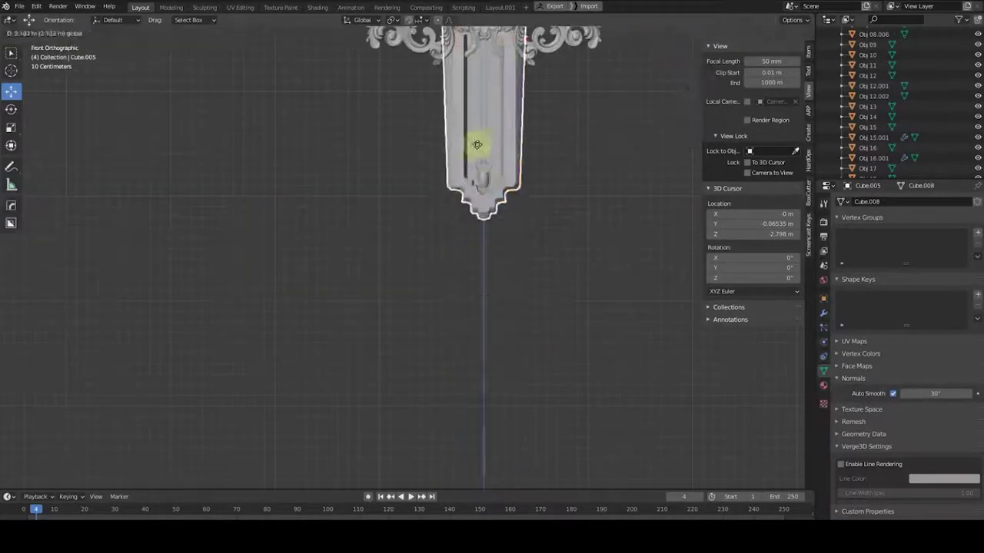
mouse_move(481, 105)
middle_down()
mouse_move(450, 290)
mouse_move(515, 283)
middle_up()
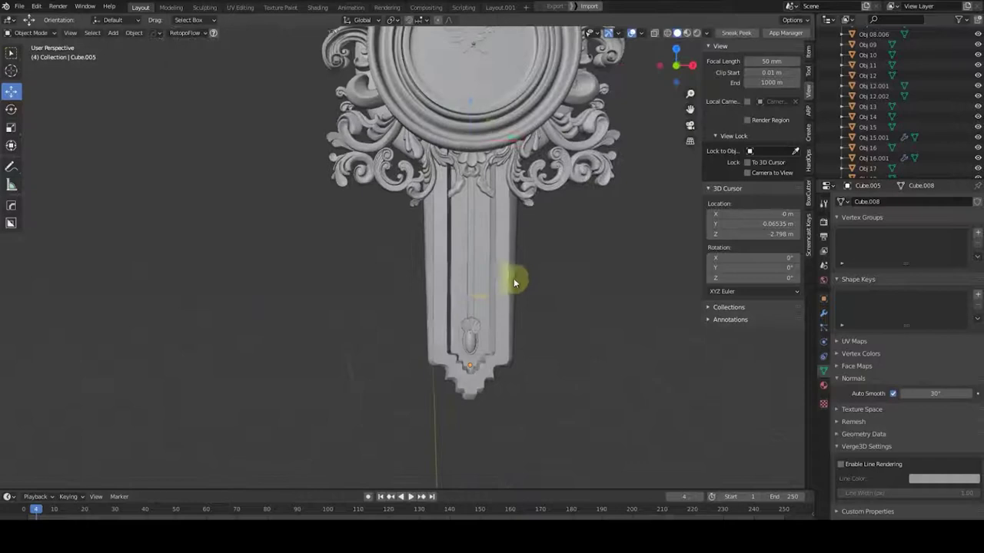
key(KP_Divide)
key(Tab)
key(KP_1)
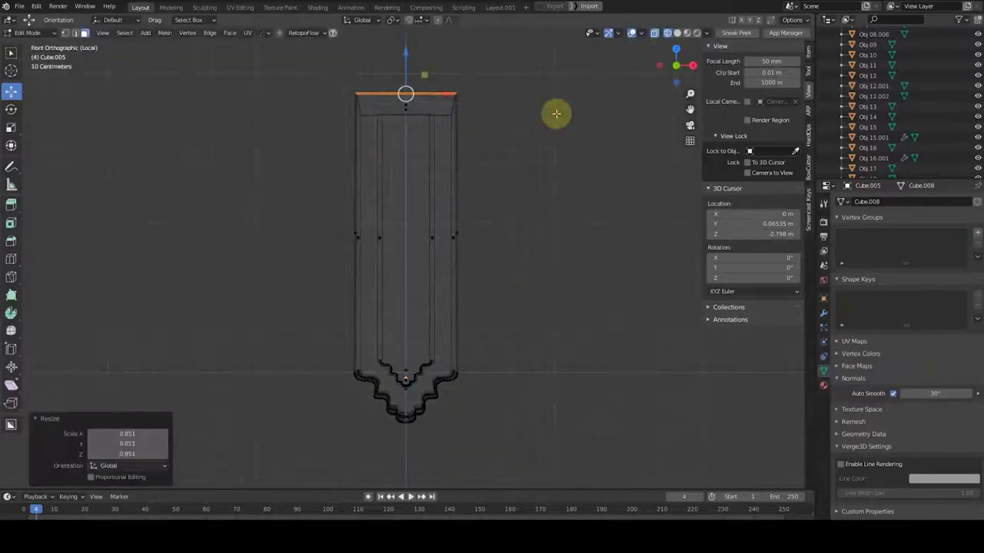
key(Tab)
middle_drag(556, 114, 548, 150)
key(KP_Divide)
Step: Shift scroll ornament Obj 21.002 slightly left and reposition Obj 05.002 under the dial
scroll(492, 253, up, 4)
scroll(498, 260, up, 2)
click(384, 158)
drag(384, 158, 362, 165)
scroll(104, 185, up, 3)
scroll(104, 185, down, 4)
click(395, 242)
scroll(395, 242, up, 2)
drag(472, 220, 491, 221)
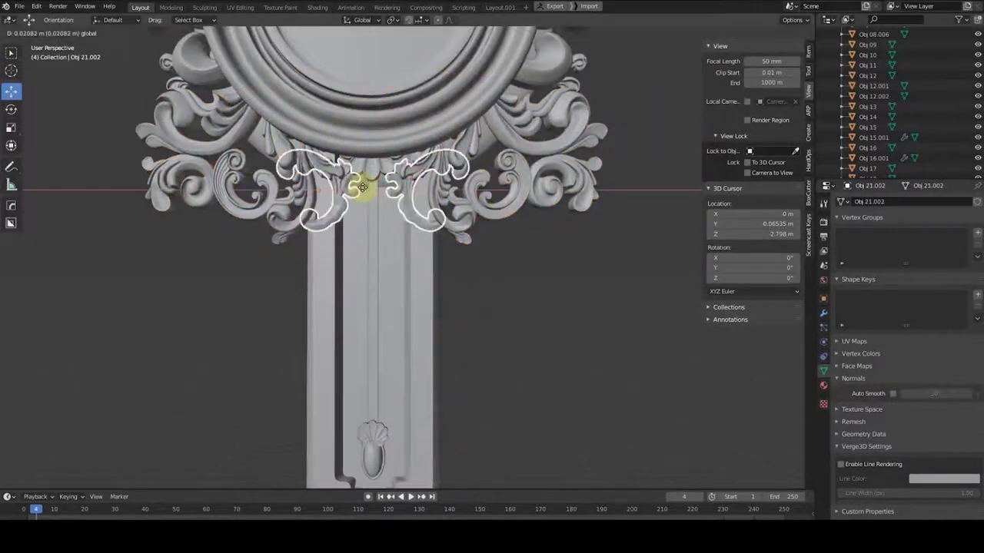
click(358, 189)
scroll(486, 278, down, 4)
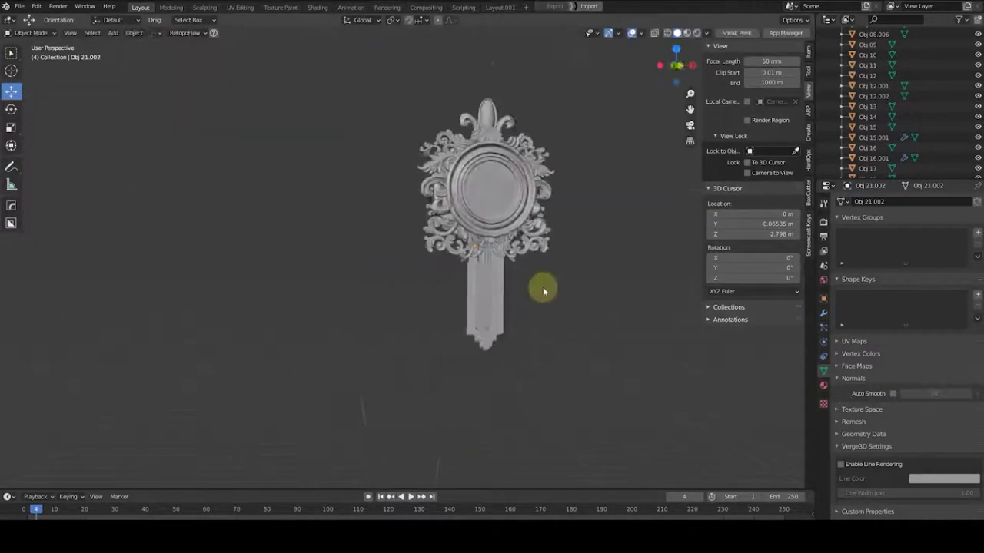
scroll(543, 286, up, 3)
Step: Select the shell ornament and enable Cavity in the viewport shading settings
click(392, 338)
click(706, 33)
click(654, 257)
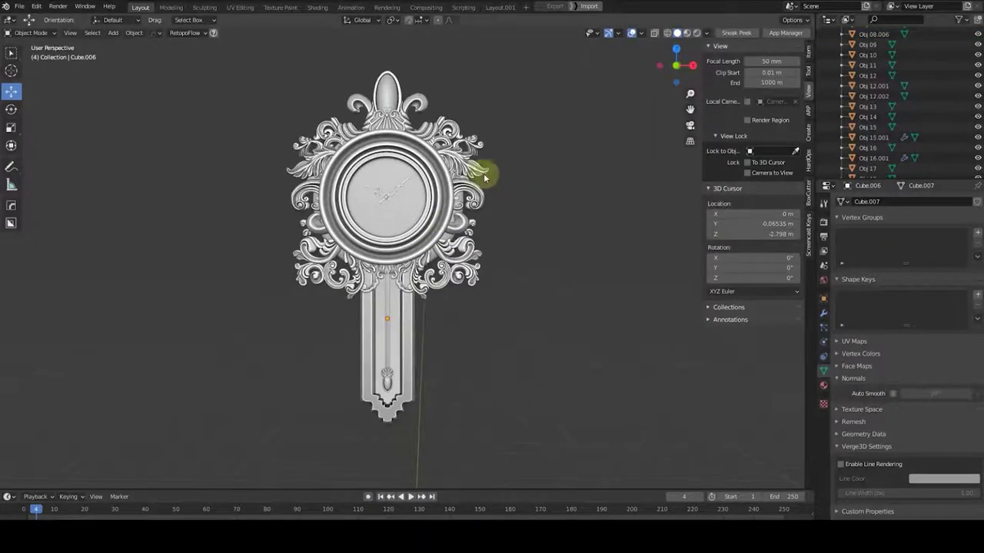
Step: Apply Shade Smooth to ornaments Obj 12.002 and Obj 05.002
click(477, 138)
right_click(390, 72)
right_click(520, 198)
right_click(508, 224)
click(415, 331)
right_click(480, 319)
click(408, 360)
Step: Select shell ornament Obj 08.006 and the narrow panel, isolating the panel briefly to inspect it
scroll(597, 312, down, 3)
click(505, 347)
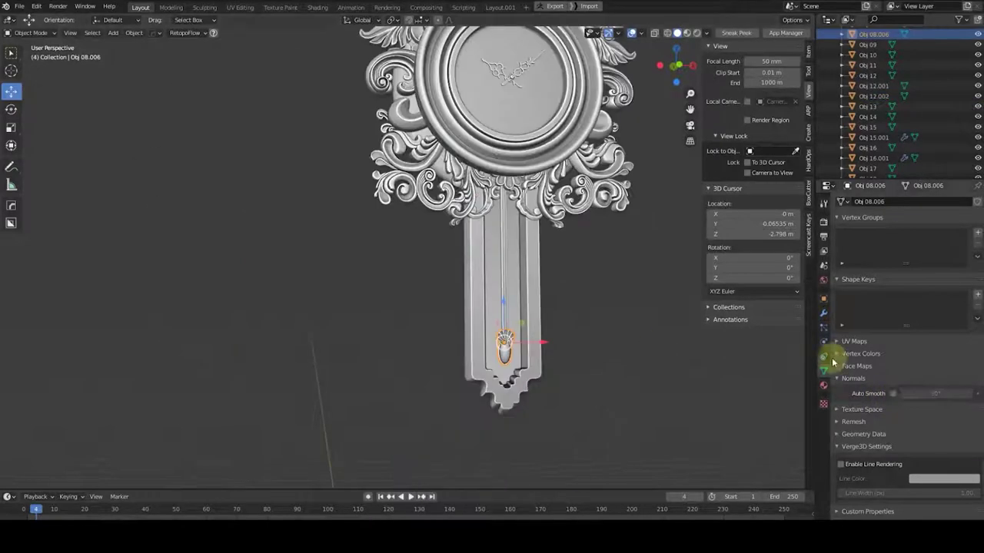
middle_drag(637, 351, 439, 308)
click(438, 307)
key(KP_Divide)
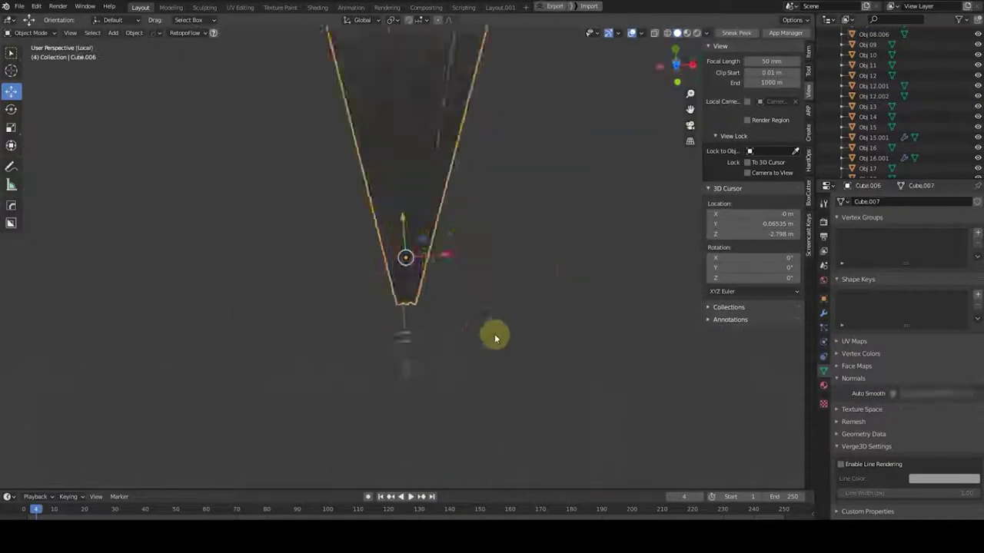
key(KP_Divide)
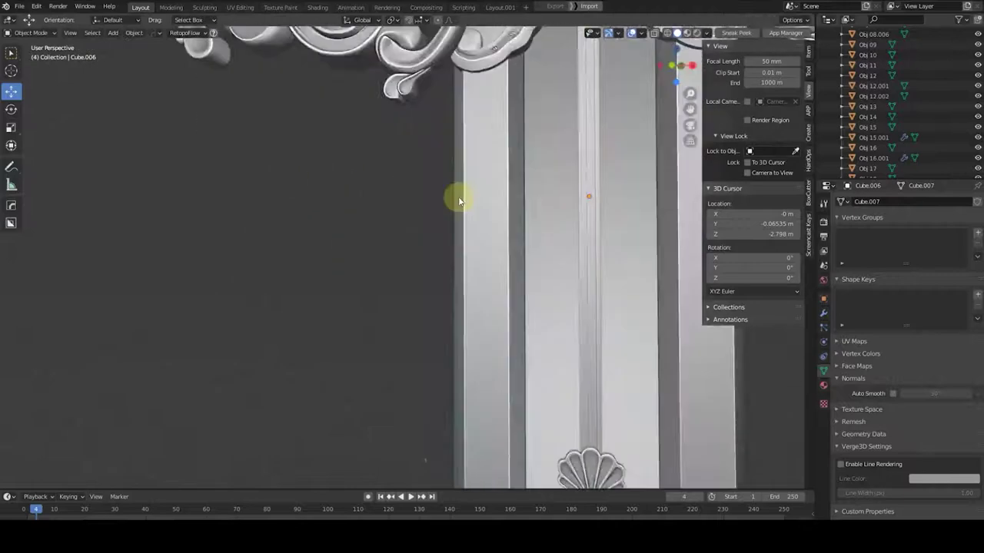
scroll(457, 198, down, 3)
scroll(413, 213, down, 2)
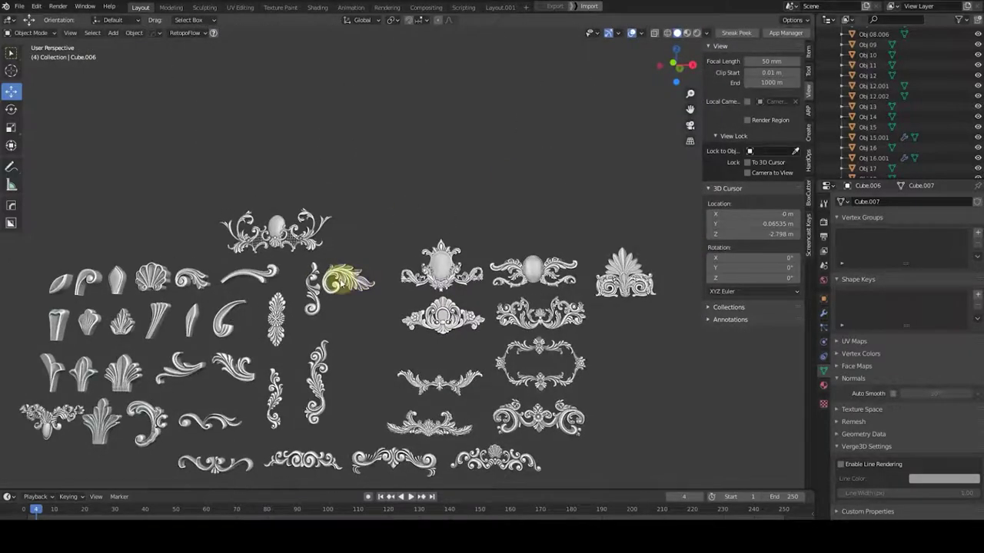
Step: Place shell ornament Obj 25 on the clock, then select Obj 40.002 in front view
click(140, 266)
scroll(141, 267, down, 1)
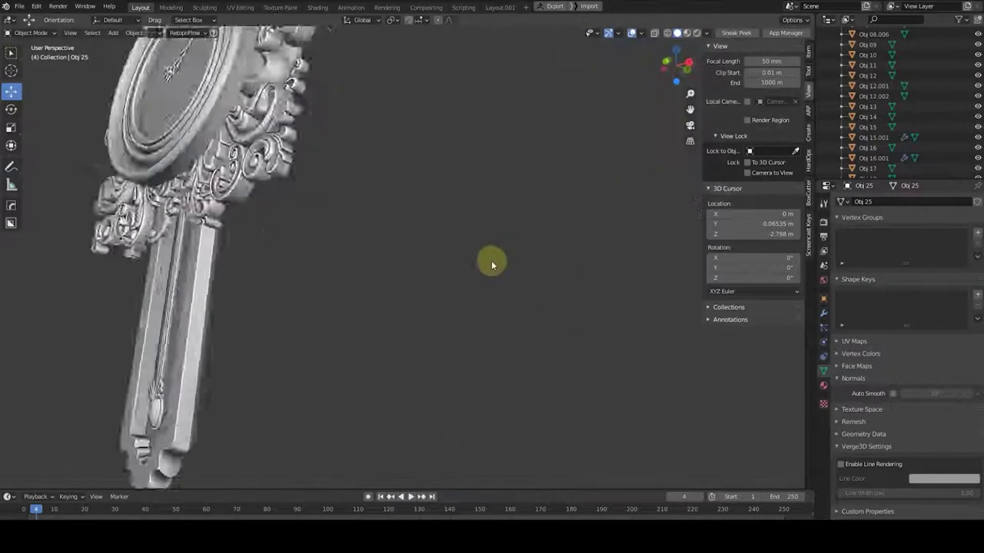
drag(434, 197, 433, 194)
mouse_move(589, 333)
middle_down()
mouse_move(620, 334)
mouse_move(556, 249)
middle_up()
click(540, 199)
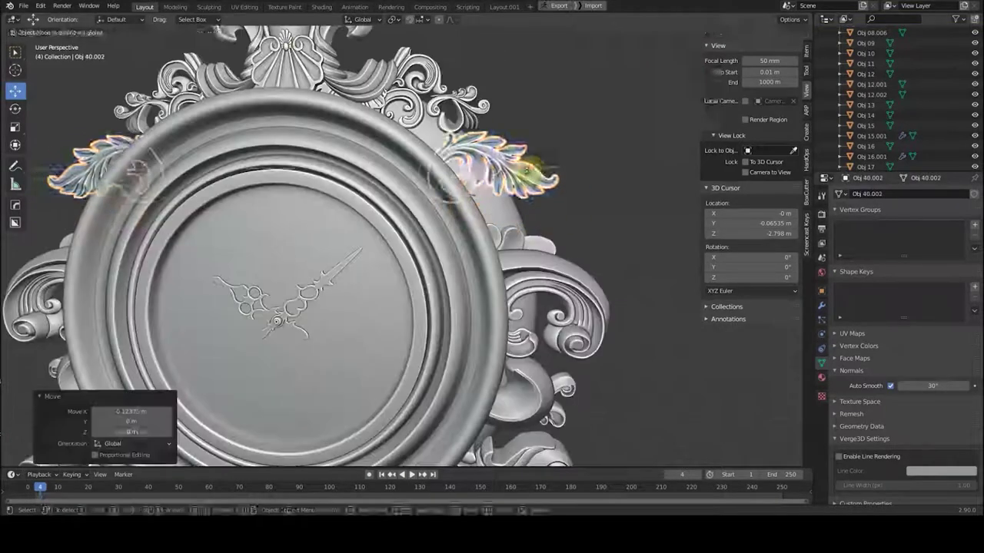
key(KP_1)
Step: Delete the duplicate scroll ornament Obj 12.002, using X-ray to reach its hidden parts
click(528, 185)
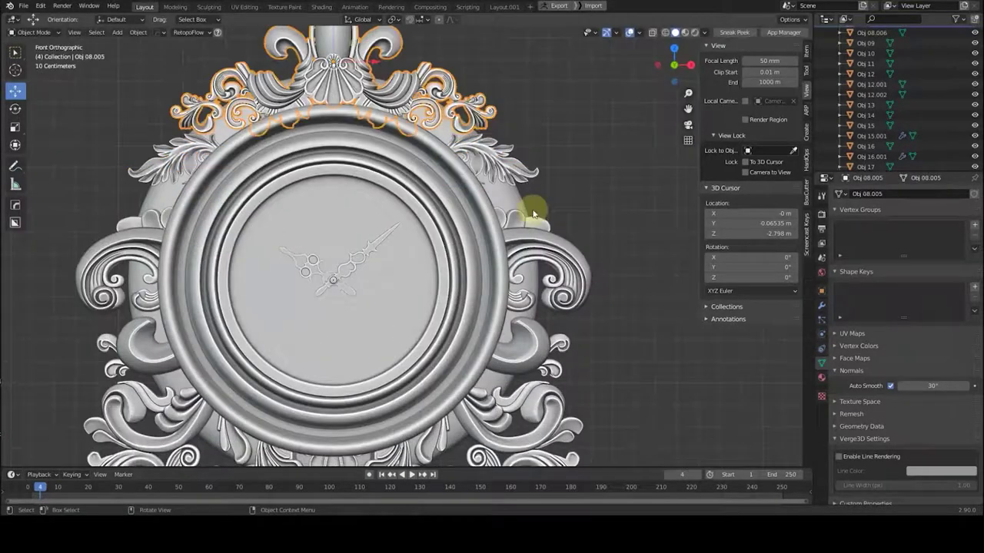
key(s)
key(Tab)
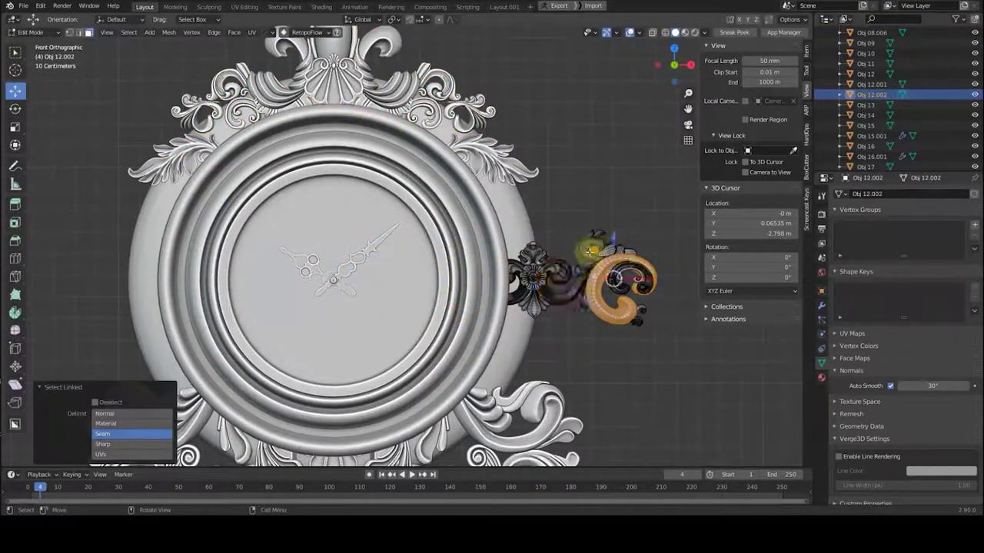
click(666, 32)
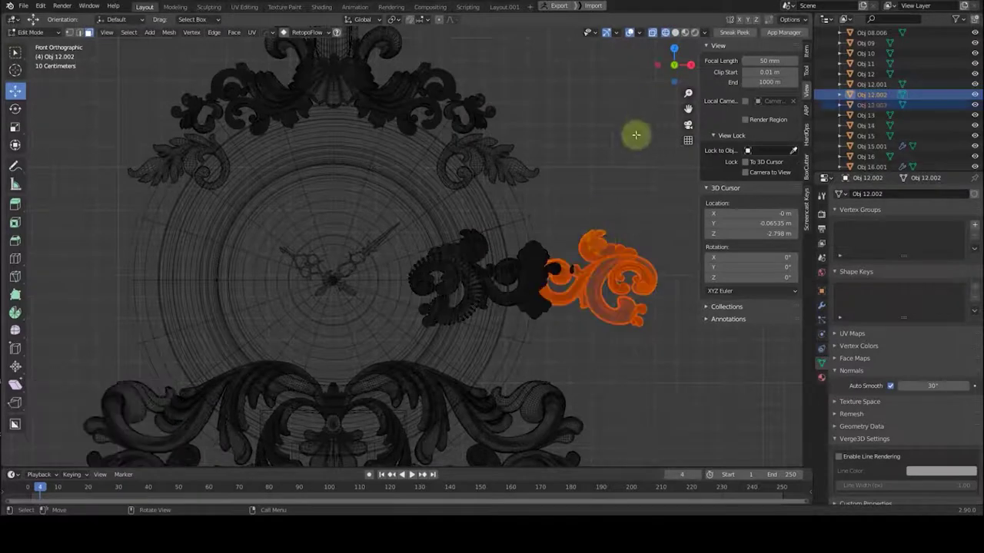
key(Delete)
key(shift+z)
click(625, 284)
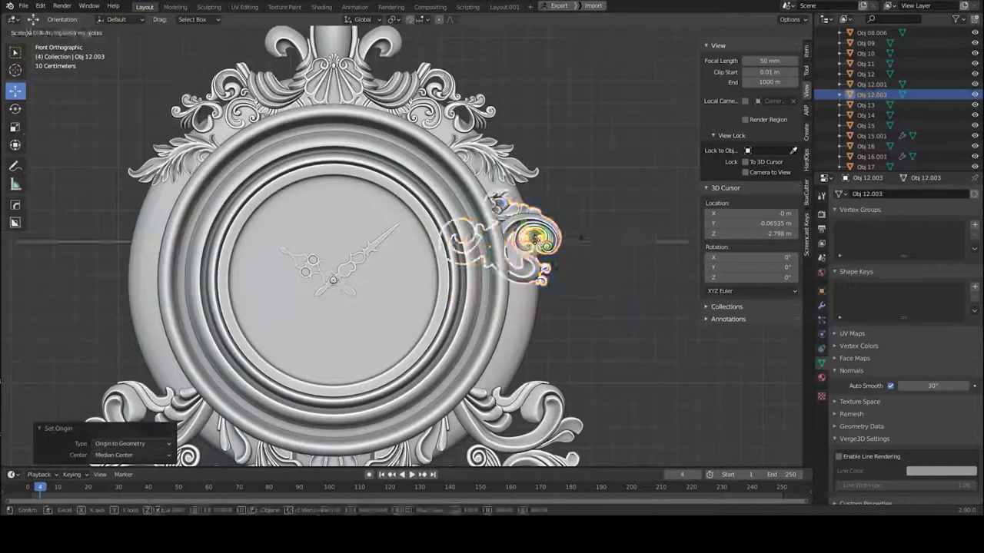
Step: Delete the unwanted lower ornament from the clock
scroll(384, 231, up, 2)
scroll(503, 225, down, 3)
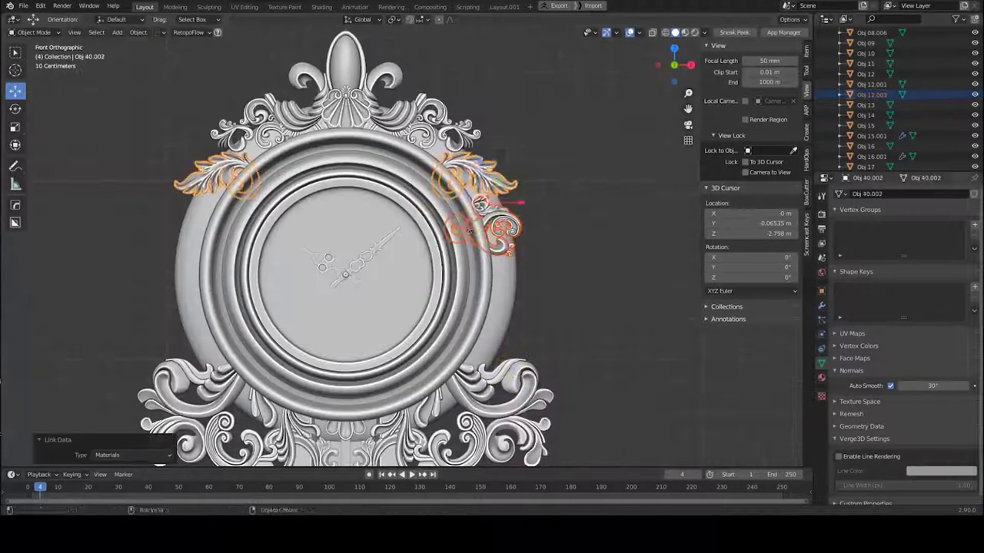
click(529, 367)
key(Delete)
Step: Select the tall vertical scroll ornament Obj 15 from the spare ornaments
scroll(501, 377, down, 2)
middle_drag(439, 407, 455, 311)
key(KP_1)
scroll(373, 362, down, 4)
scroll(352, 290, up, 2)
click(248, 325)
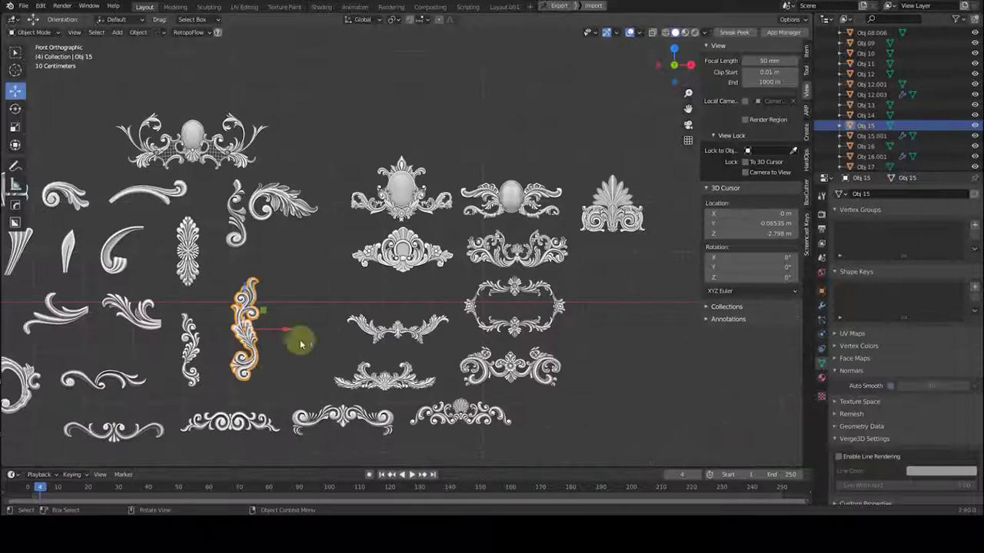
Step: Place the new scroll ornament Obj 18 above the clock
scroll(411, 253, down, 2)
scroll(454, 275, up, 2)
scroll(467, 400, up, 2)
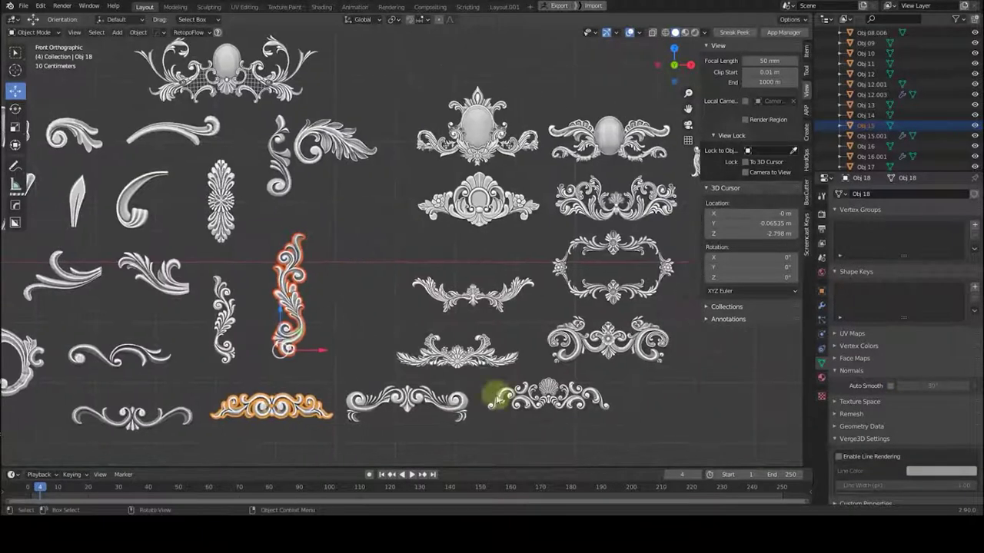
scroll(492, 270, down, 4)
scroll(534, 226, up, 4)
click(451, 173)
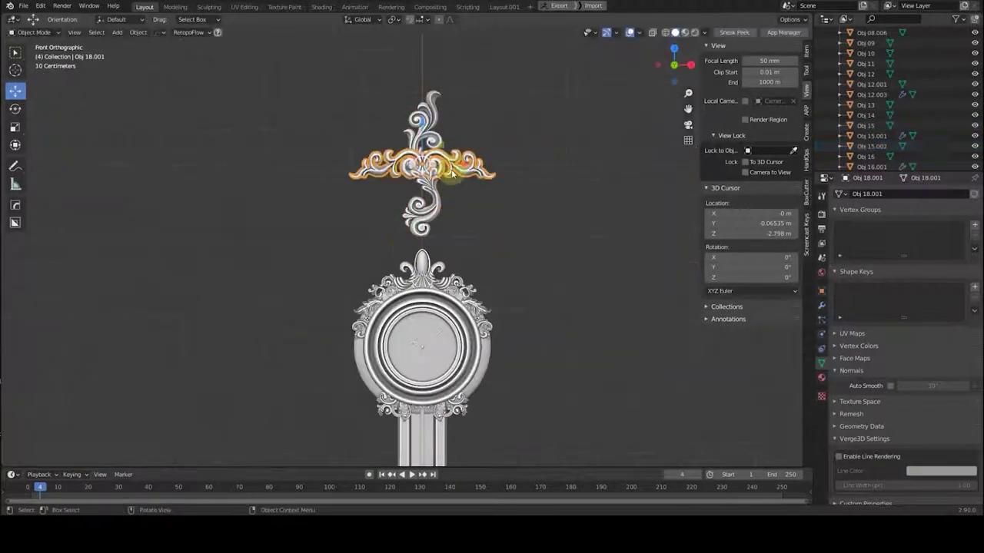
Step: Select the side scroll ornament and check its depth from several angles
scroll(494, 373, up, 2)
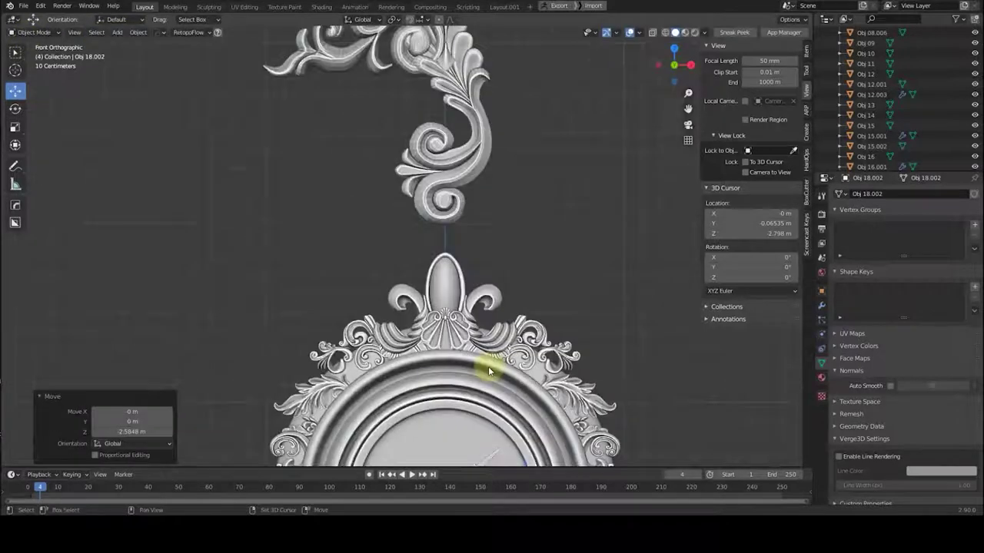
scroll(479, 208, up, 3)
scroll(567, 158, up, 2)
mouse_move(567, 158)
middle_down()
mouse_move(380, 244)
mouse_move(323, 231)
middle_up()
click(307, 246)
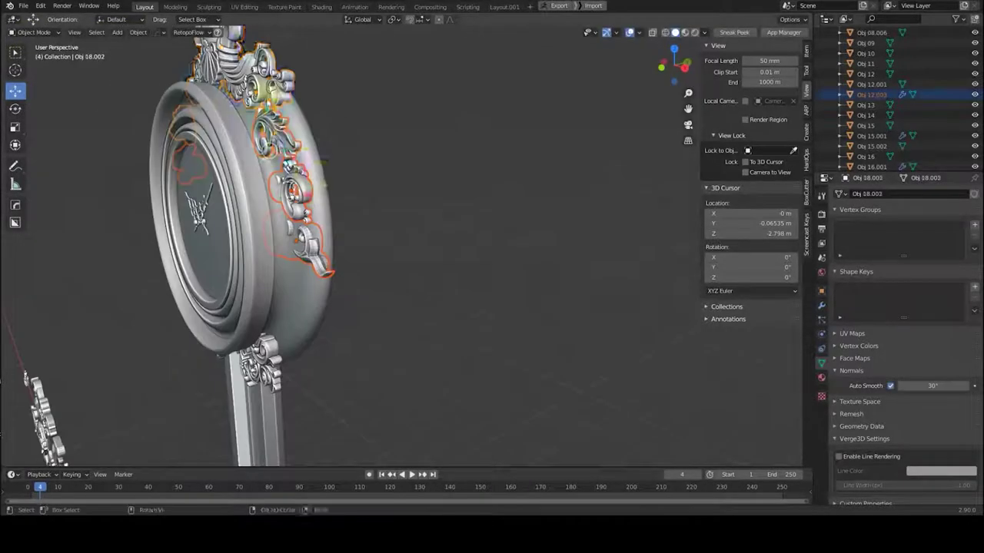
middle_drag(293, 147, 469, 293)
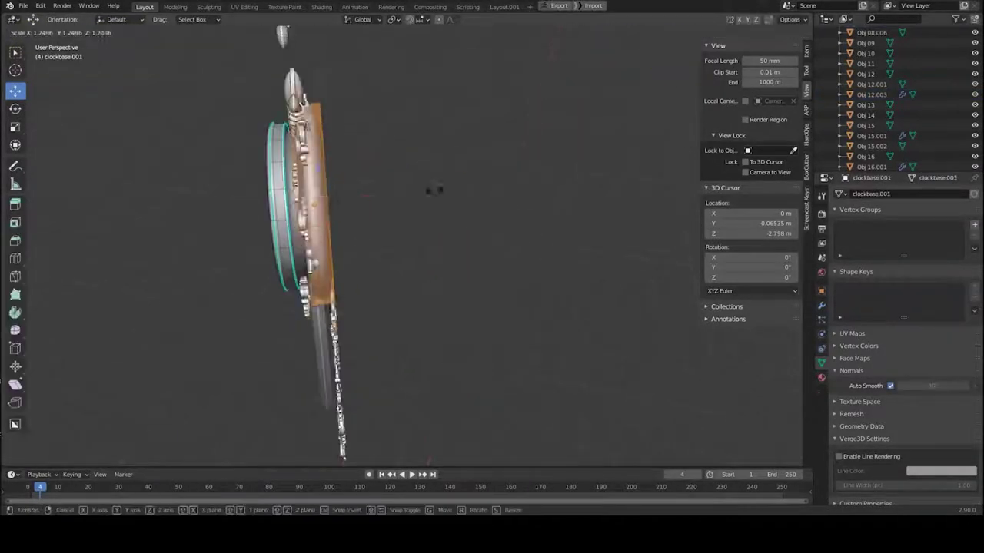
key(Tab)
middle_drag(395, 180, 472, 253)
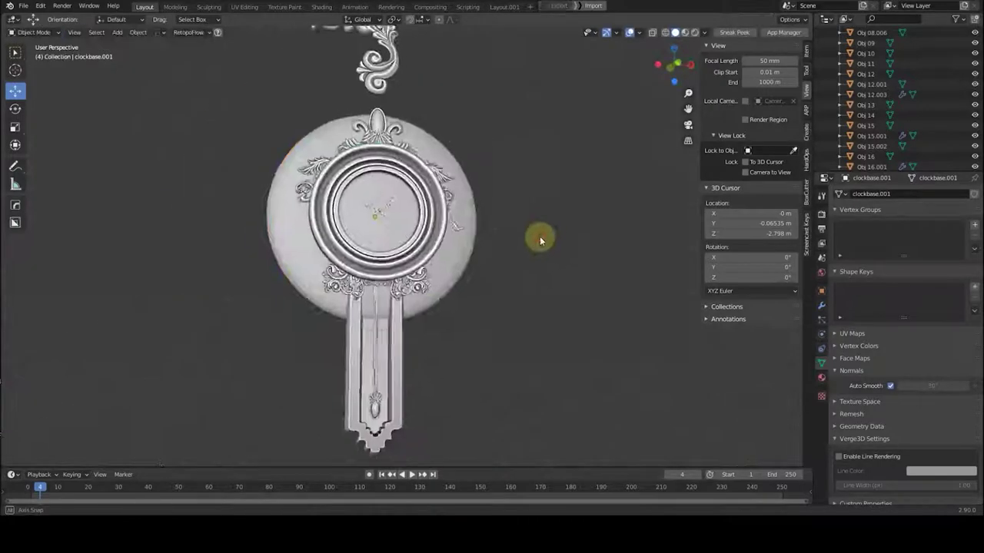
key(Tab)
Step: Move the right-hand scroll ornament Obj 18.002 against the medallion's right rim
mouse_move(560, 255)
middle_down()
mouse_move(330, 213)
mouse_move(346, 191)
mouse_move(417, 169)
middle_up()
scroll(234, 230, up, 5)
click(293, 259)
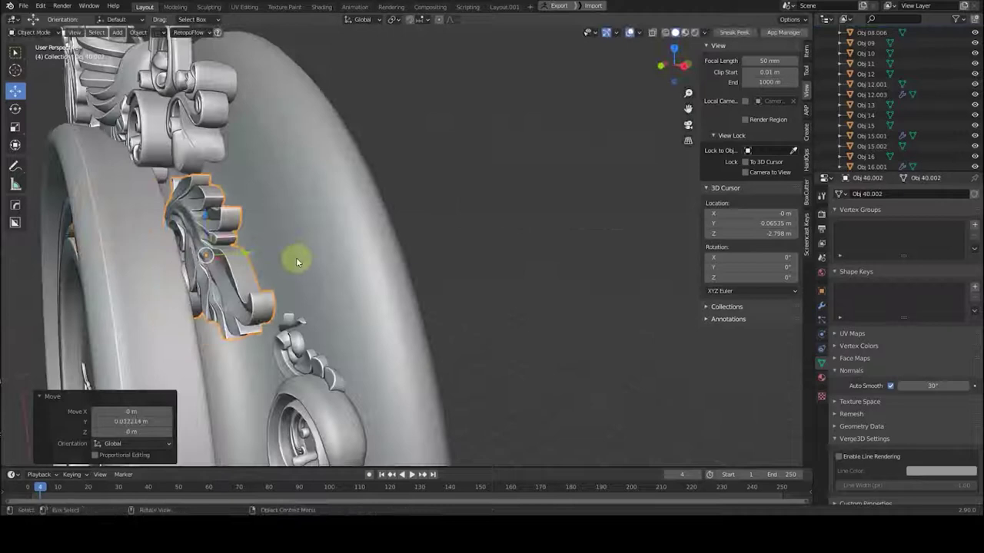
middle_drag(318, 205, 345, 231)
key(g)
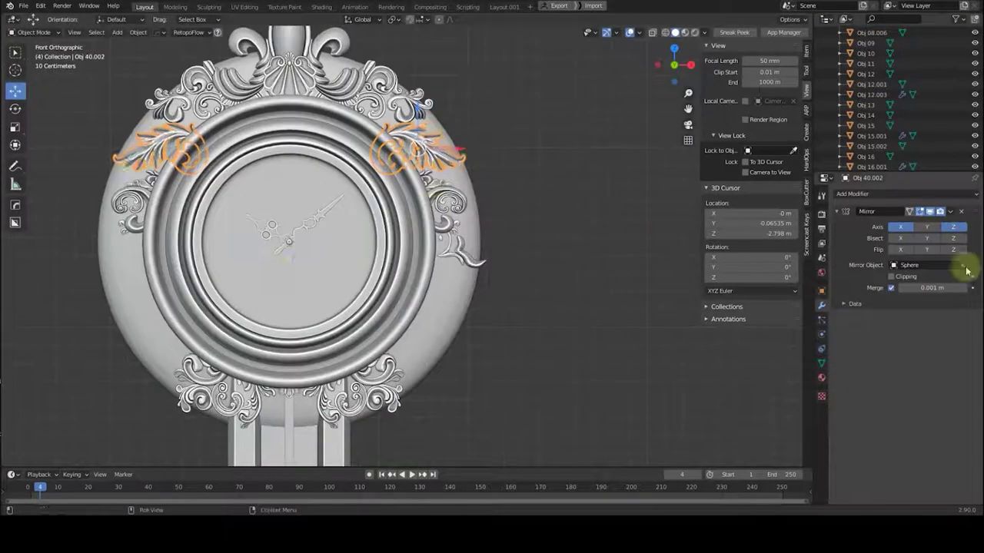
scroll(418, 197, up, 2)
middle_drag(418, 197, 345, 274)
Step: Push the cloud-shaped scroll forward in depth and shrink it slightly to 0.91
click(472, 269)
key(g)
key(z)
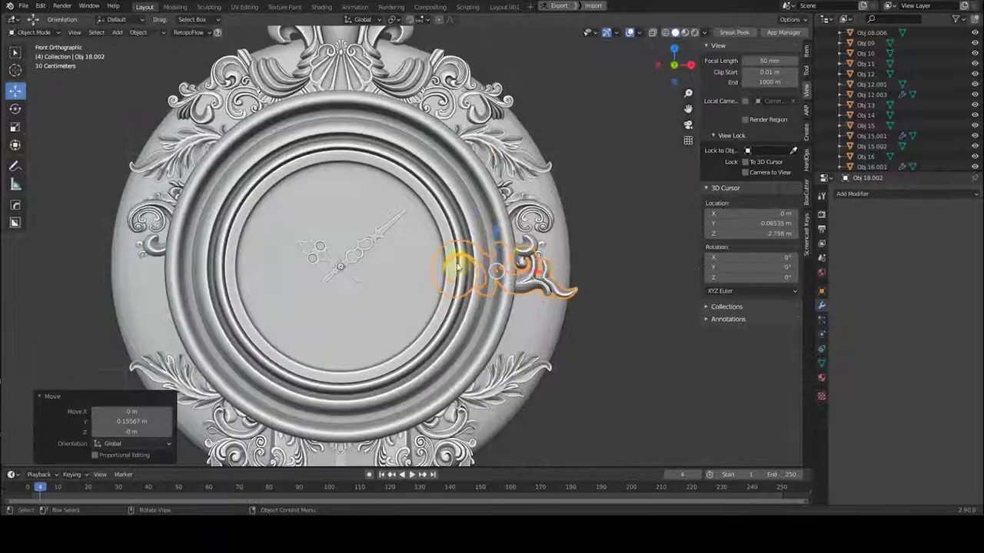
scroll(533, 257, down, 2)
click(585, 281)
Step: Raise the ornament vertically and rotate it into position
scroll(538, 253, up, 2)
key(g)
key(z)
key(shift+space)
key(r)
scroll(461, 231, down, 4)
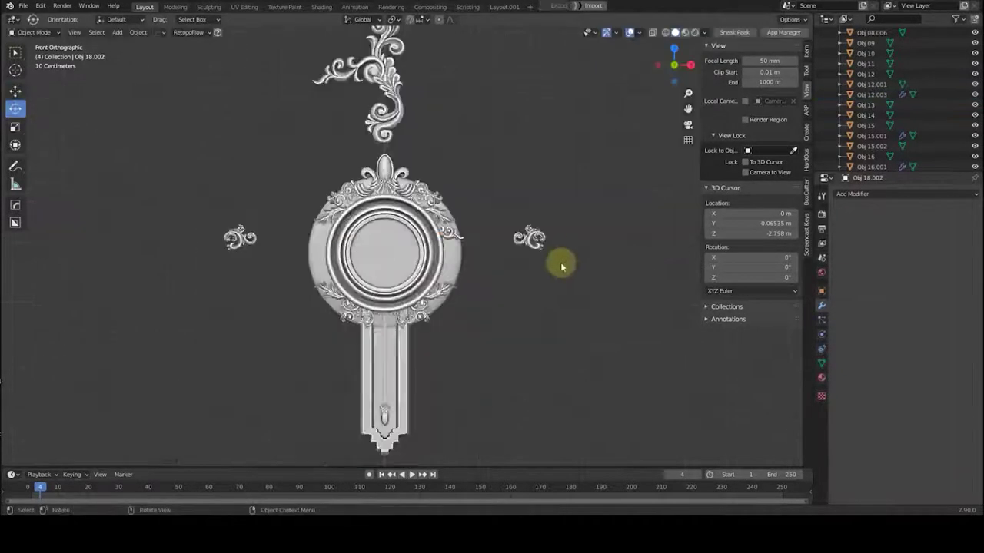
scroll(575, 179, down, 4)
scroll(564, 224, up, 9)
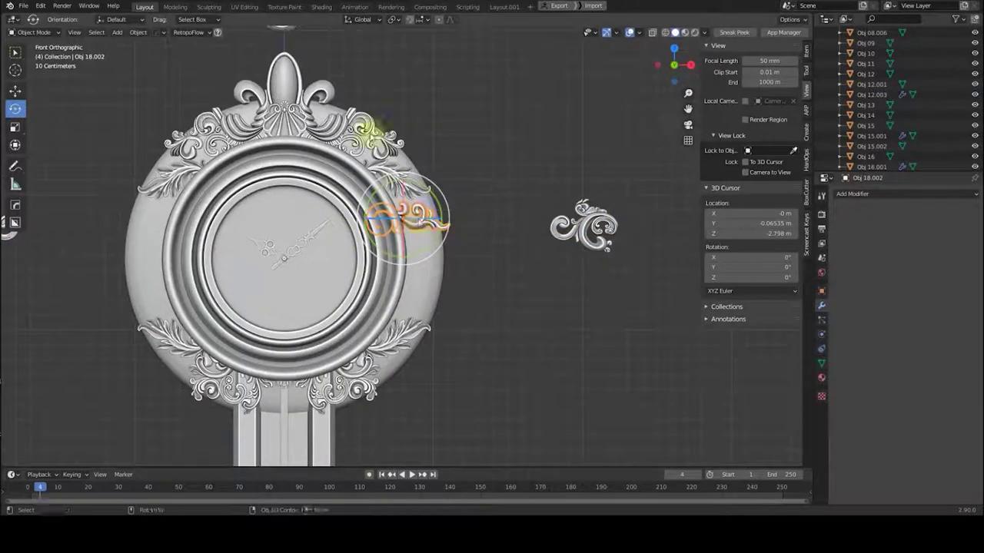
Step: Cancel the cloud scroll's resize, dismiss Make Links, and enter Edit Mode on clockbase.001
scroll(524, 215, down, 2)
scroll(376, 231, up, 5)
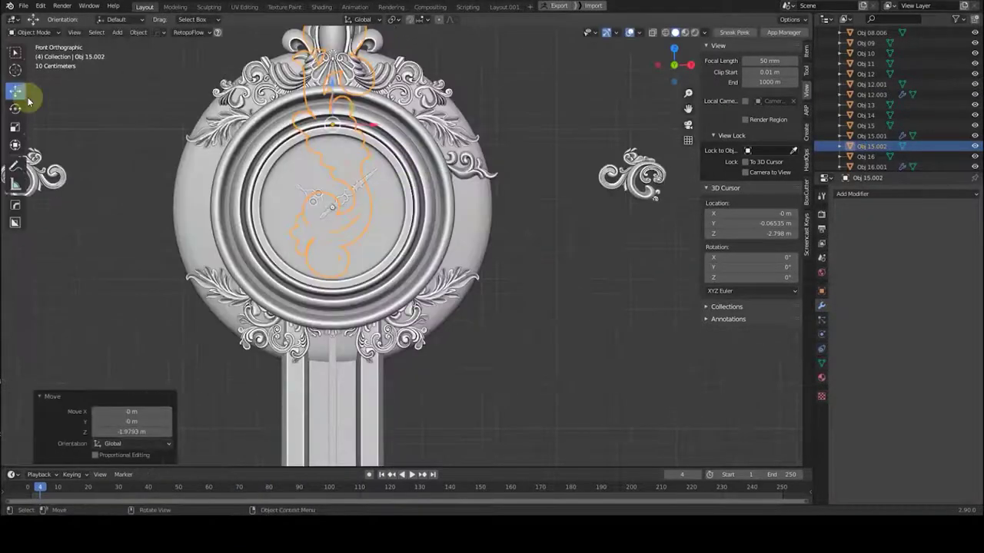
key(Escape)
scroll(411, 246, down, 2)
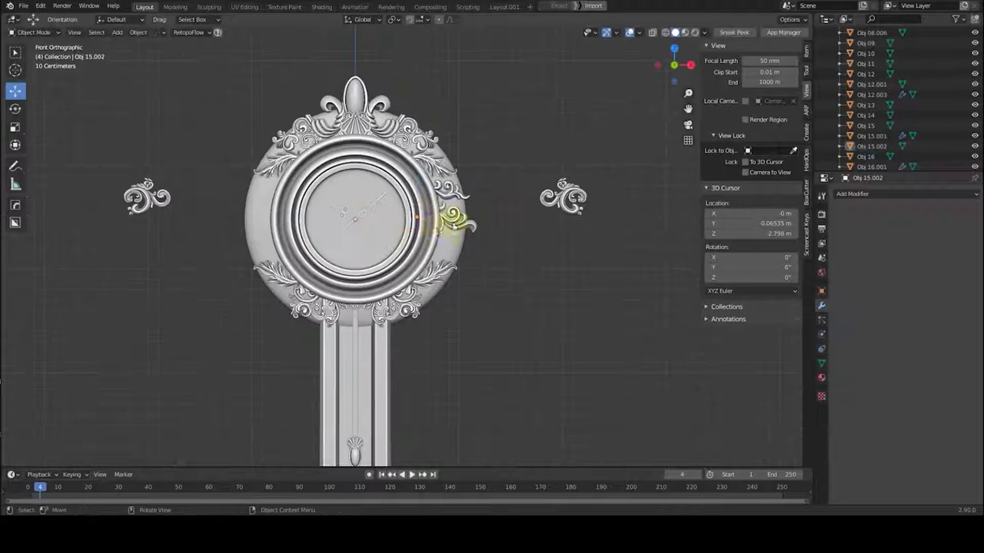
click(548, 173)
scroll(358, 197, up, 3)
middle_drag(358, 197, 396, 212)
key(Tab)
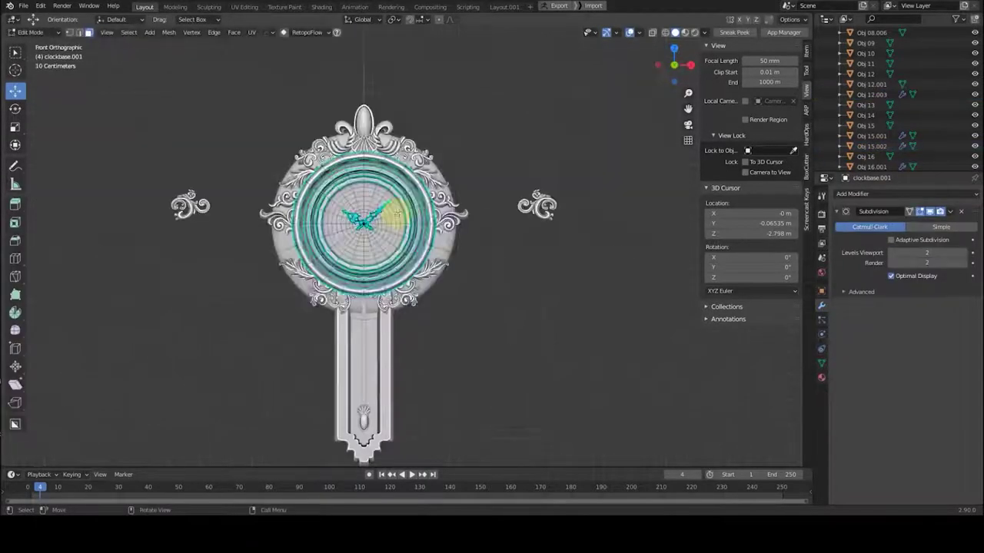
Step: Reposition the leaf ornament Obj 40.002 on the clock
middle_drag(516, 222, 523, 192)
scroll(523, 192, up, 2)
click(529, 230)
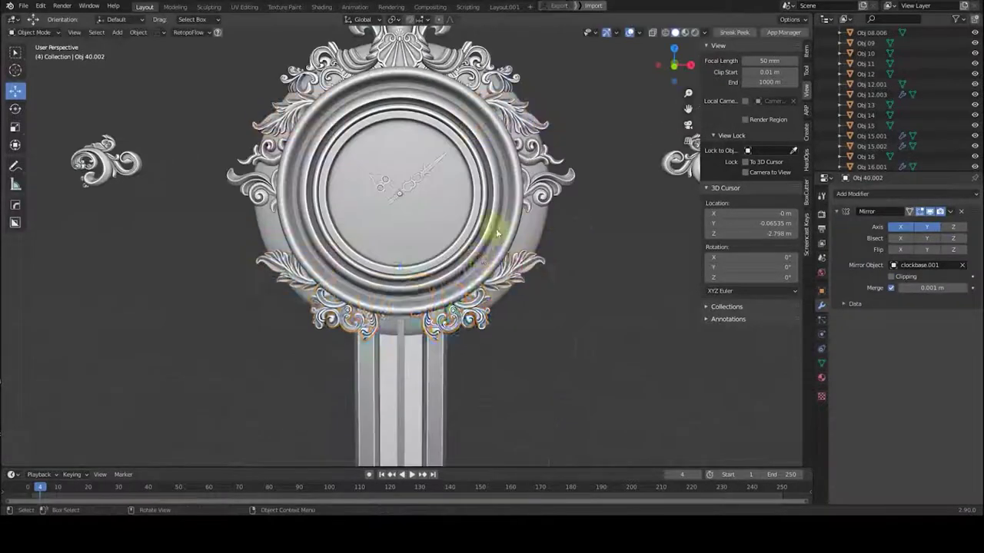
click(509, 79)
scroll(538, 153, down, 2)
scroll(472, 136, up, 3)
mouse_move(472, 136)
middle_down()
mouse_move(528, 465)
mouse_move(377, 269)
mouse_move(523, 242)
mouse_move(437, 220)
mouse_move(509, 244)
mouse_move(531, 202)
mouse_move(135, 48)
middle_up()
Step: Select the vertical and right scroll ornaments, then the clock base's mesh
click(522, 242)
click(648, 158)
click(349, 158)
key(Tab)
mouse_move(521, 228)
middle_down()
mouse_move(384, 165)
mouse_move(505, 121)
mouse_move(395, 187)
mouse_move(550, 144)
middle_up()
key(Tab)
Step: Resize the clockbase.001 mesh in Edit Mode
click(505, 121)
click(434, 173)
key(Tab)
middle_drag(433, 173, 438, 175)
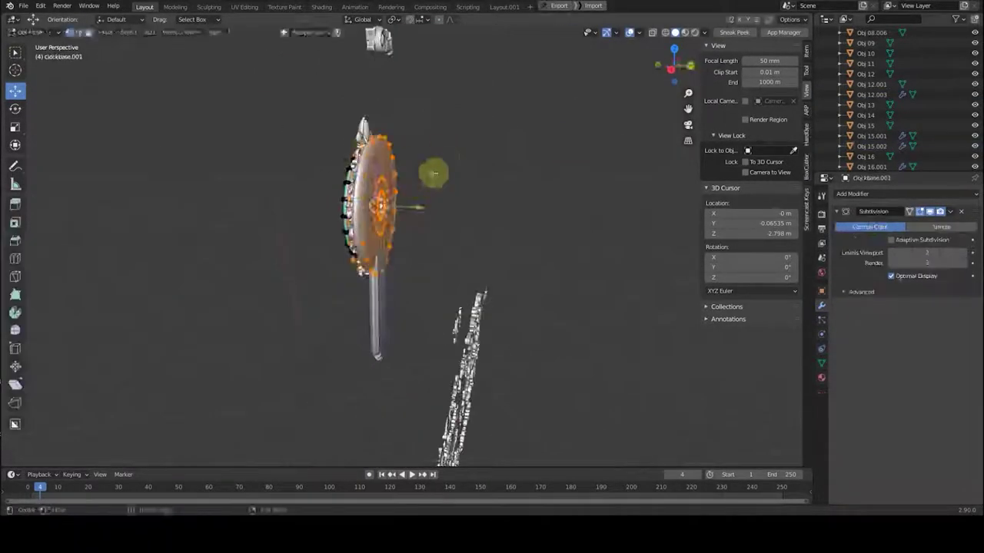
click(480, 169)
key(Tab)
Step: Frame the whole clock and select another ornament piece
middle_drag(456, 136, 519, 158)
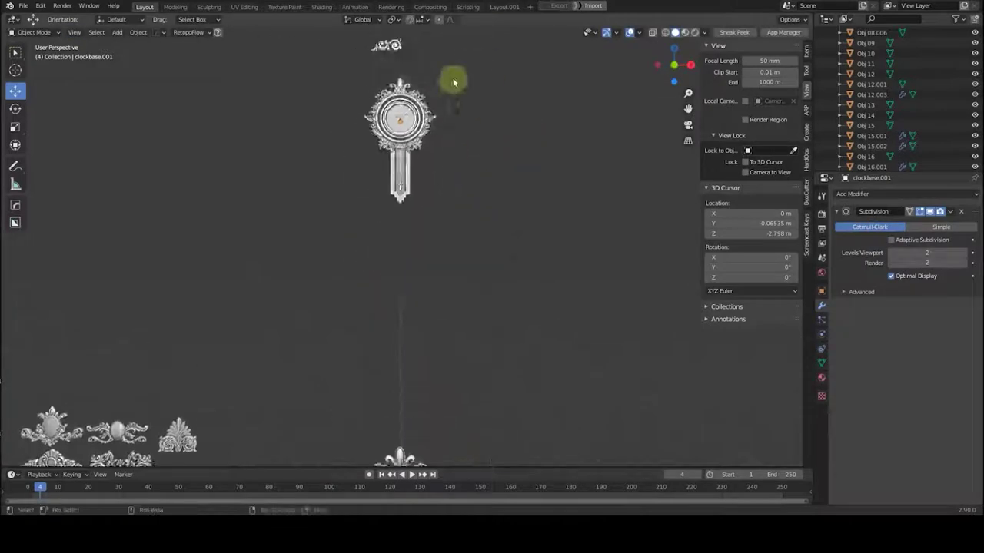
key(KP_Decimal)
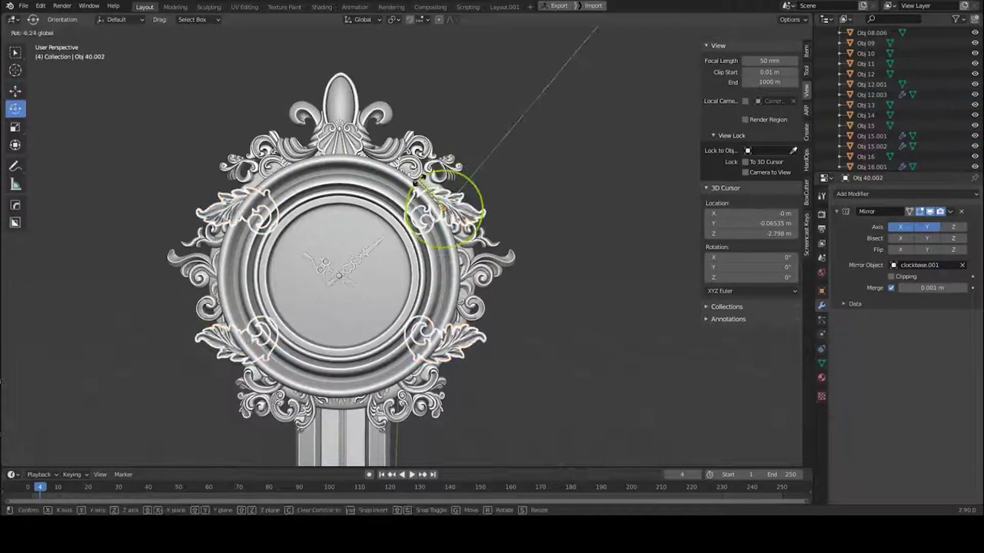
click(15, 91)
click(384, 121)
mouse_move(514, 105)
shift+middle_down()
mouse_move(330, 279)
mouse_move(259, 270)
mouse_move(472, 312)
mouse_move(446, 277)
mouse_move(439, 302)
shift+middle_up()
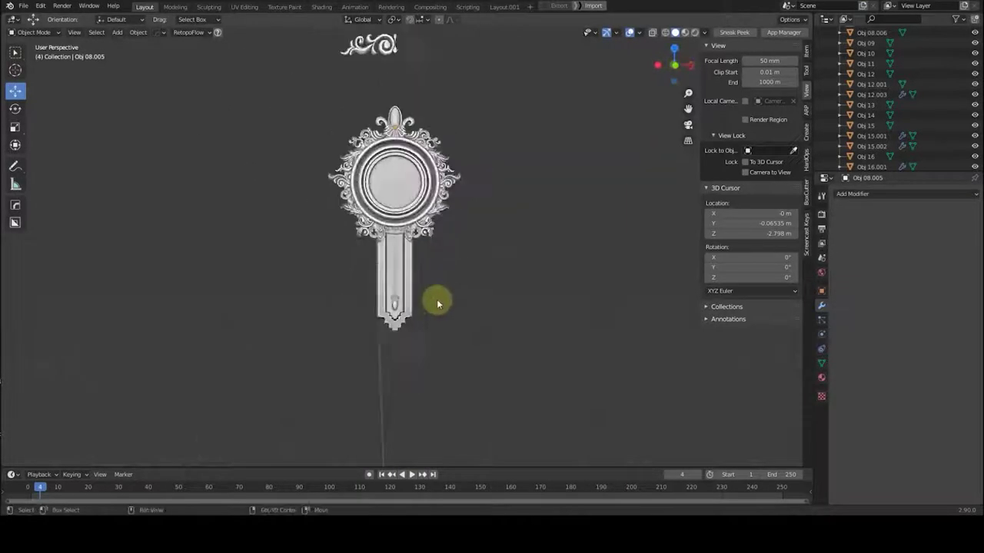
Step: Duplicate the small ornament pieces as Obj 35.002 beside the pendulum board
scroll(388, 176, up, 5)
shift+middle_drag(367, 274, 348, 139)
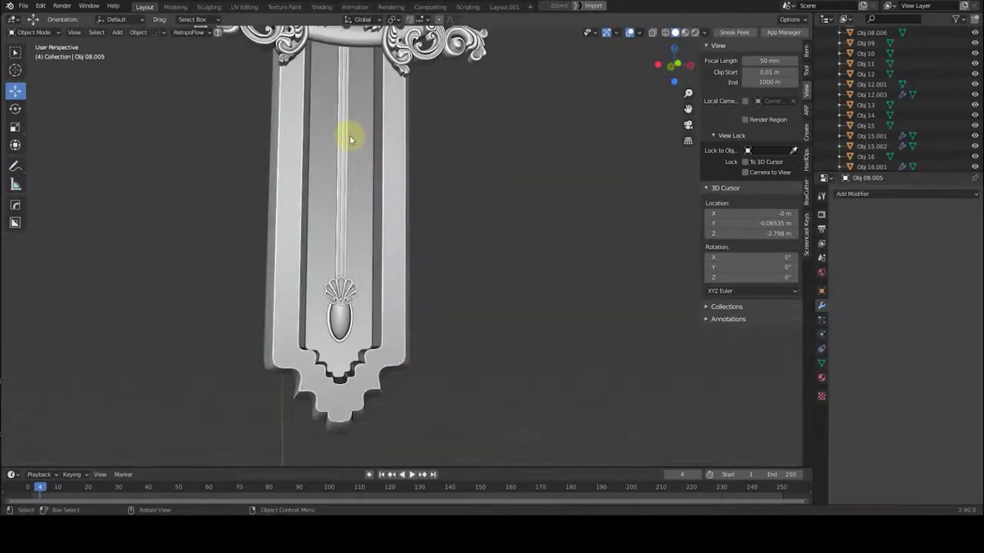
scroll(349, 139, down, 3)
scroll(302, 275, down, 2)
shift+middle_drag(384, 263, 456, 274)
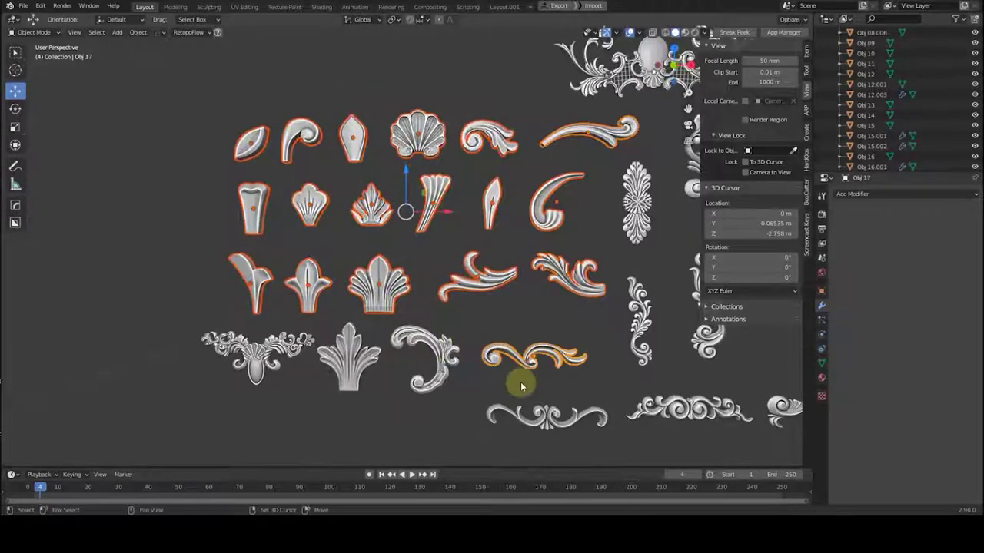
scroll(521, 386, down, 3)
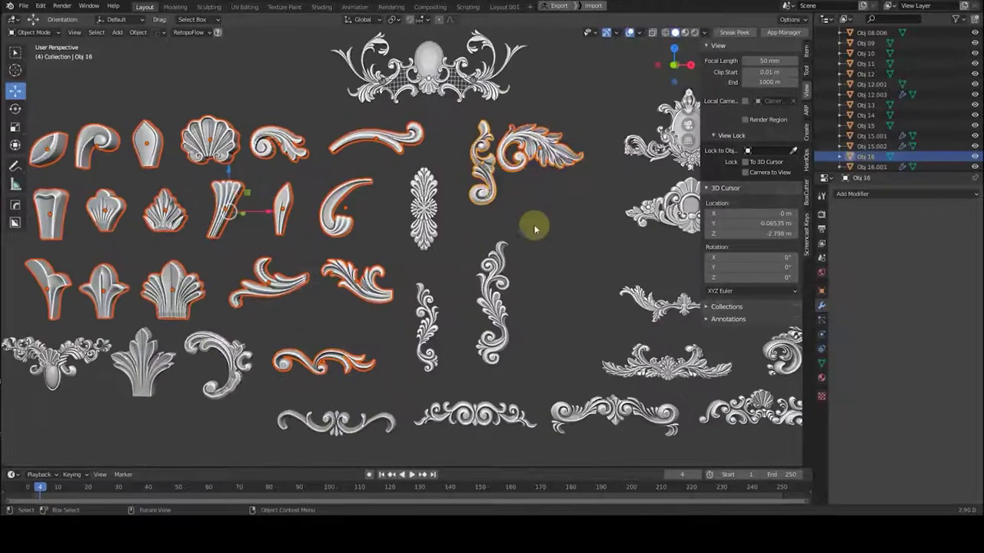
key(shift+d)
click(441, 334)
key(shift+s)
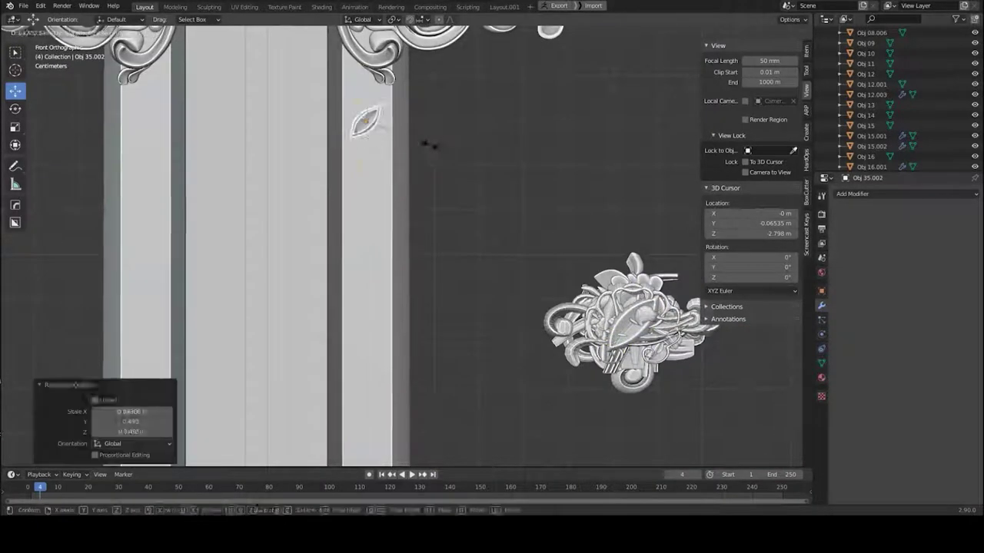
Step: Place the duplicated scroll ornaments around the new cluster ornament
click(692, 381)
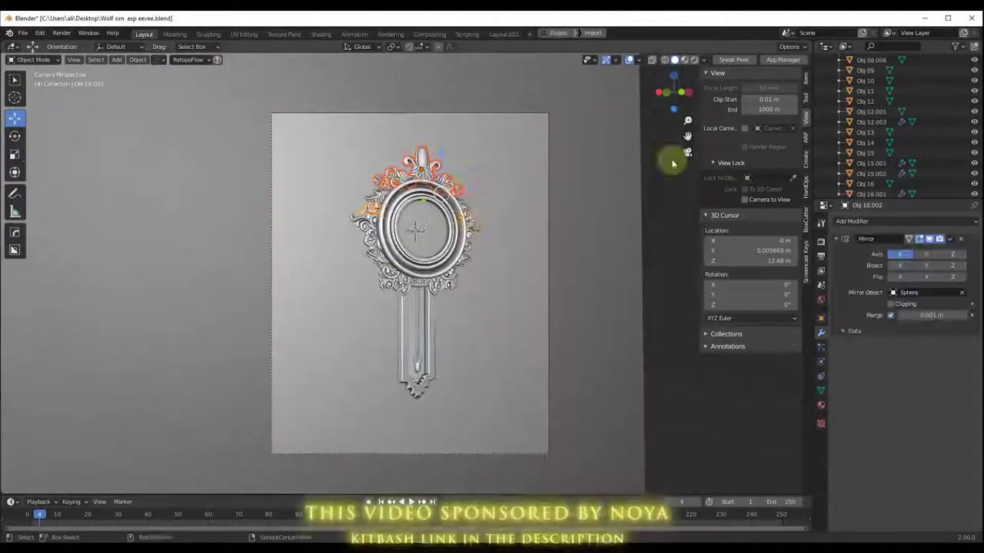
Step: Add an area light in the Shading workspace and raise it 0.64 m in front of the clock
click(820, 404)
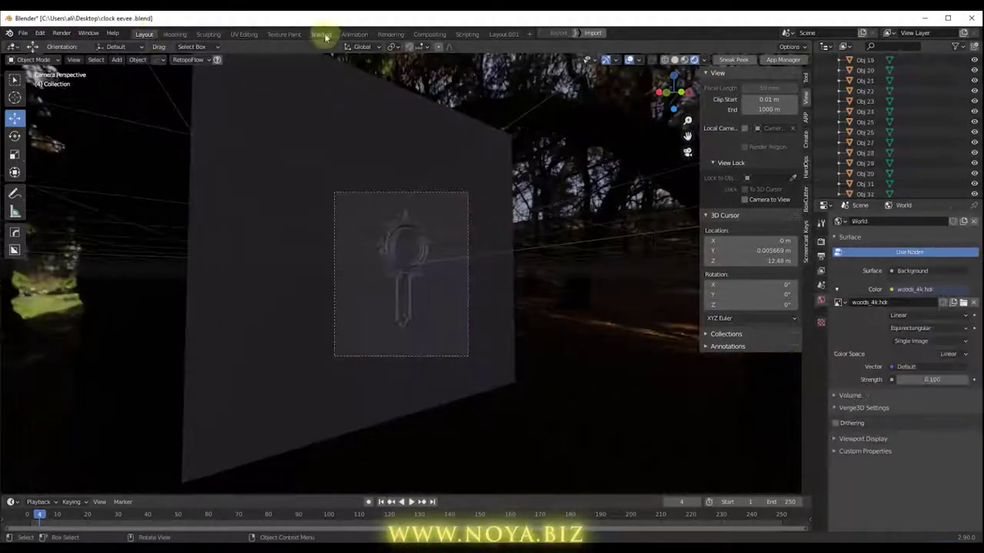
click(322, 35)
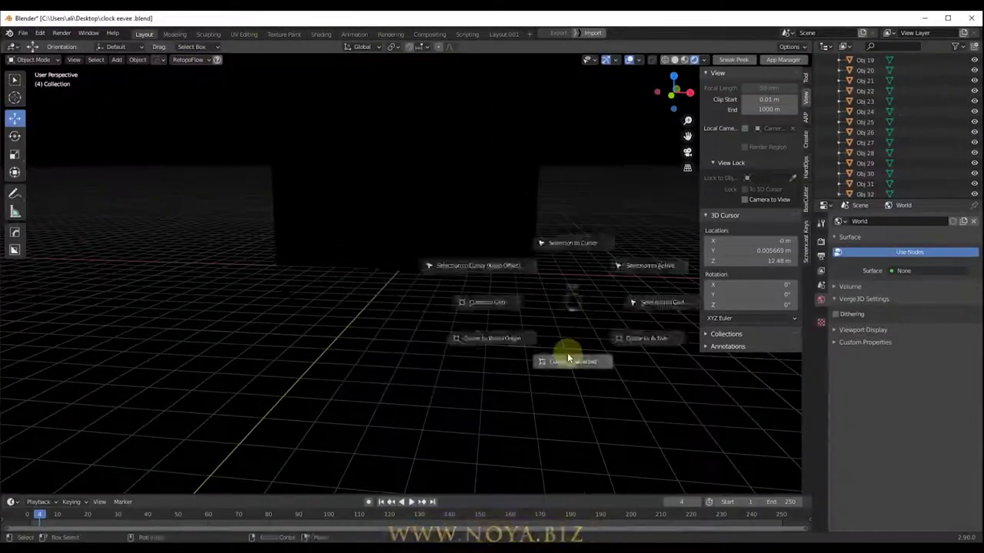
key(shift+a)
click(454, 452)
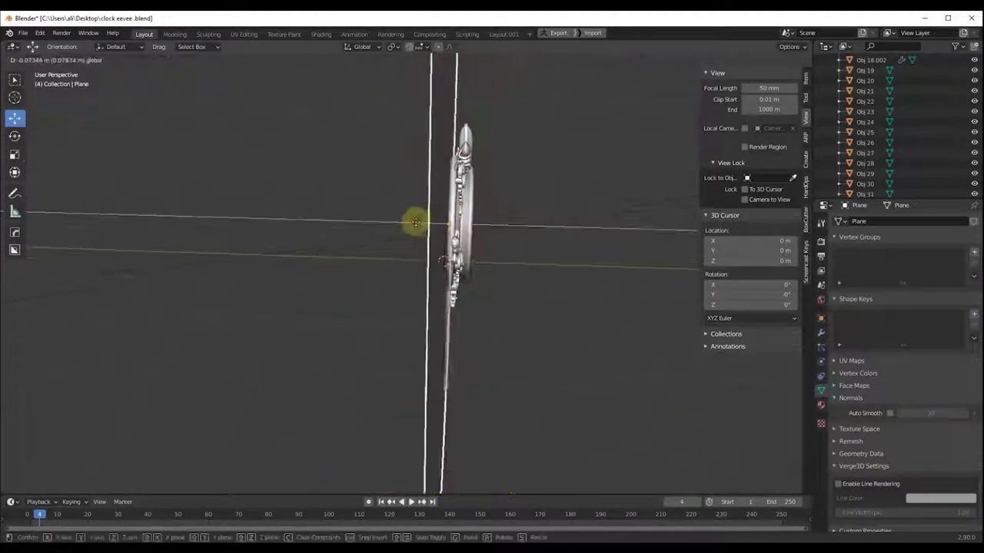
click(428, 214)
Step: Push the clock base's front faces 0.17 m outward along Y and show the full clock
mouse_move(440, 176)
middle_down()
mouse_move(415, 253)
mouse_move(419, 230)
mouse_move(423, 284)
middle_up()
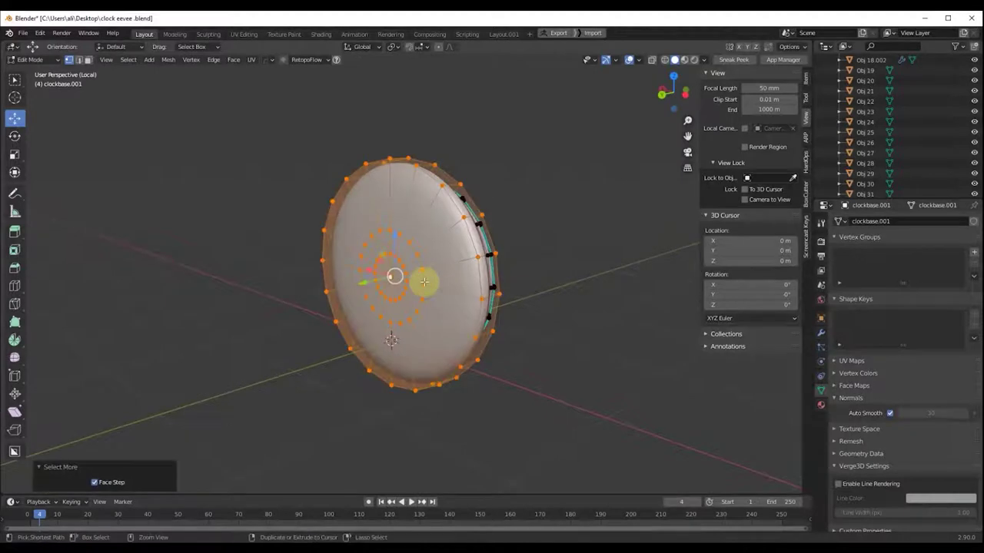
drag(329, 281, 355, 249)
key(Tab)
key(KP_Divide)
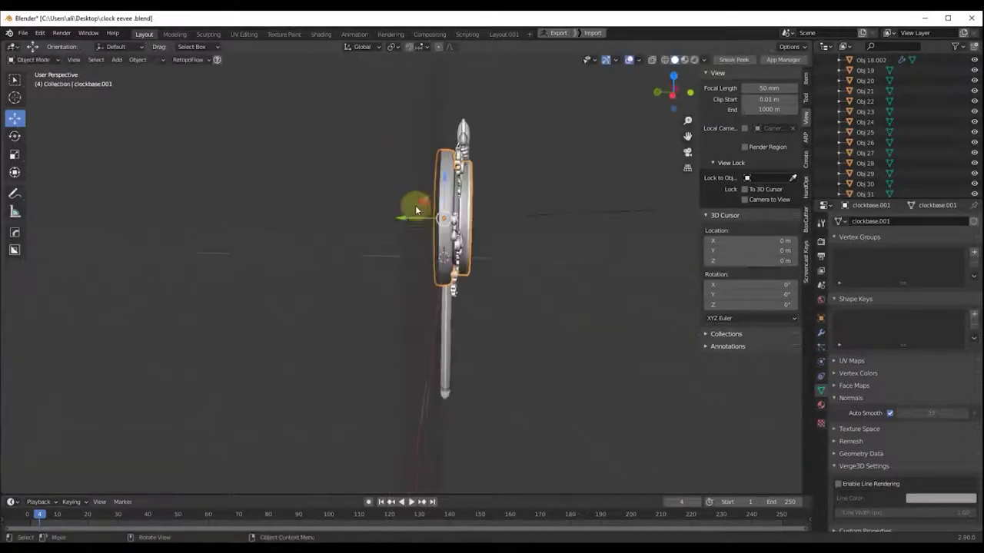
scroll(444, 191, up, 3)
Step: Grow and move the base's face selection, then duplicate the area light as Area.003
key(Tab)
key(ctrl+KP_Add)
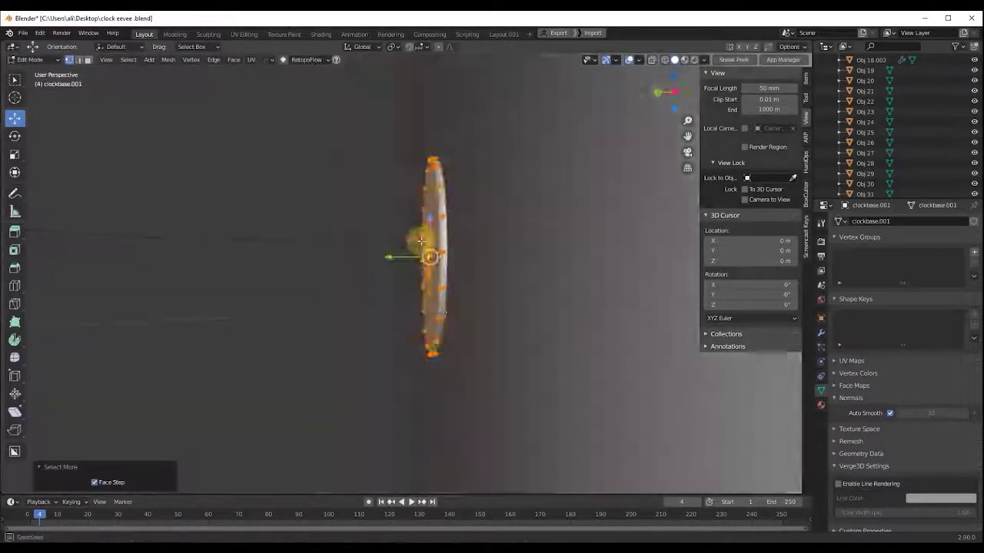
key(g)
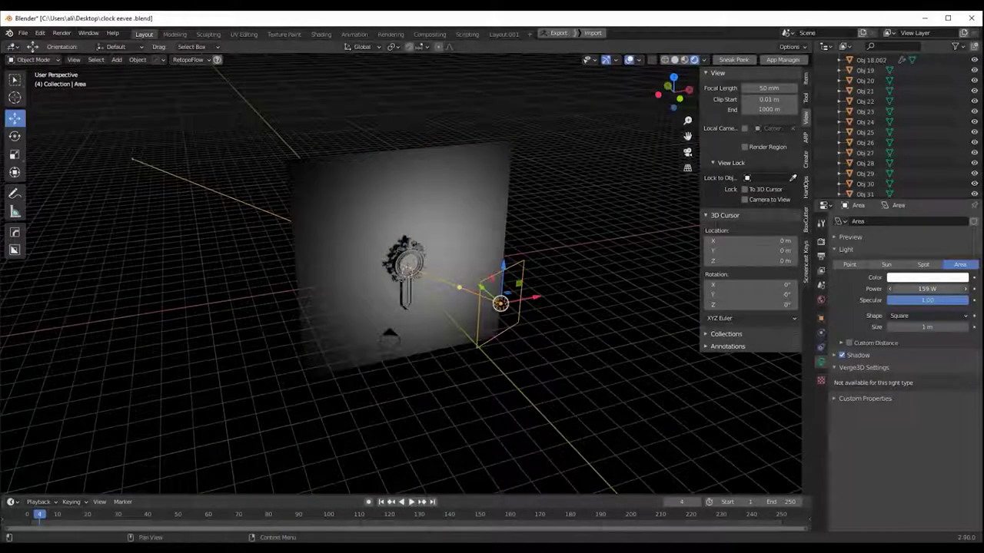
key(shift+d)
click(408, 356)
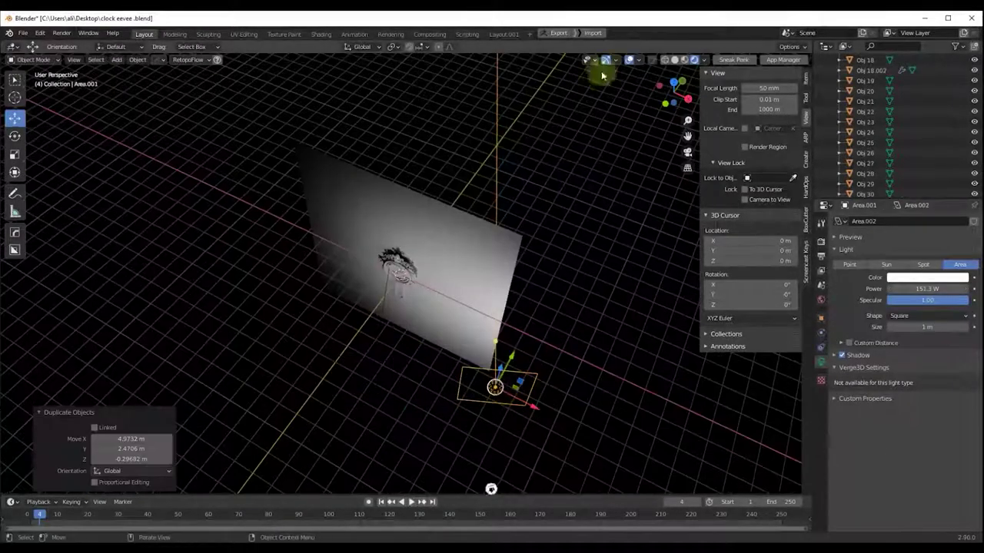
Step: Set the copied light's X rotation
click(749, 143)
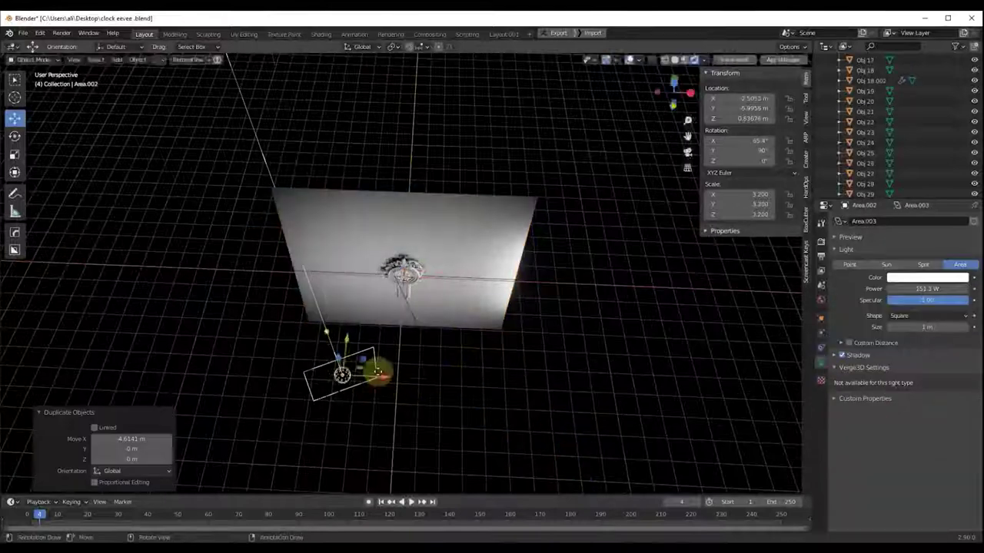
click(421, 398)
middle_drag(561, 209, 659, 362)
Step: Duplicate the area light and rotate the copy 90° on Y
key(shift+d)
click(659, 307)
key(KP_1)
key(r)
key(y)
key(9)
key(0)
click(562, 248)
Step: Shift the rotated light along X while viewing through the camera
middle_drag(561, 248, 467, 150)
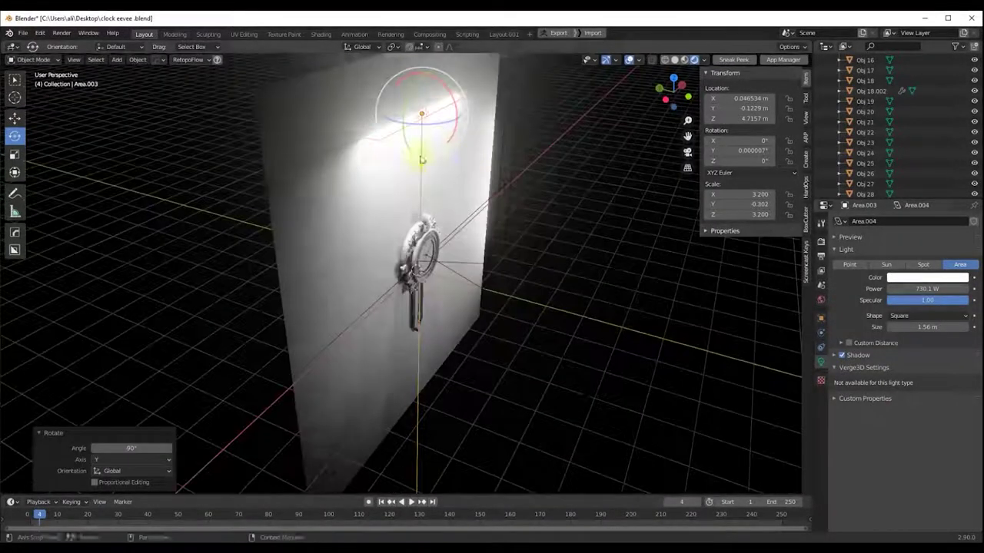
key(KP_0)
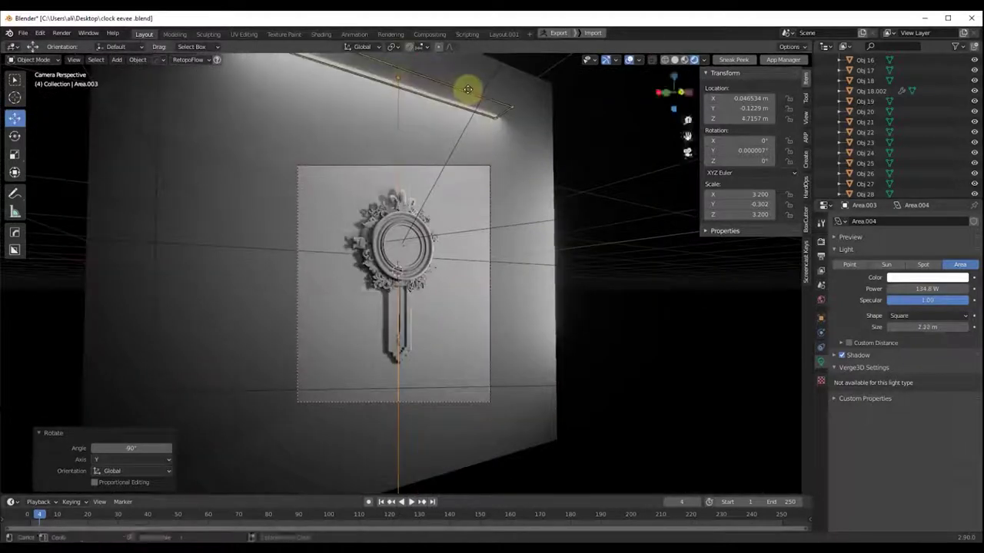
key(x)
click(433, 92)
Step: Select the wall plane and return to the camera view
mouse_move(544, 298)
middle_down()
mouse_move(435, 257)
mouse_move(329, 292)
middle_up()
scroll(433, 279, down, 3)
click(431, 276)
scroll(442, 276, down, 2)
key(KP_0)
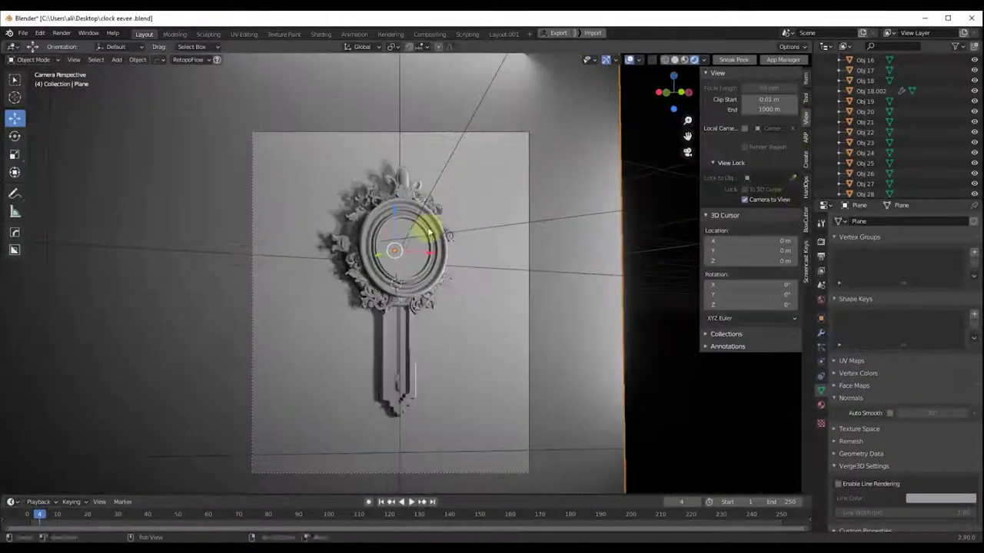
Step: Re-aim the camera closer on the clock and wall, unlock it from the view, and return to camera view
middle_drag(594, 238, 488, 242)
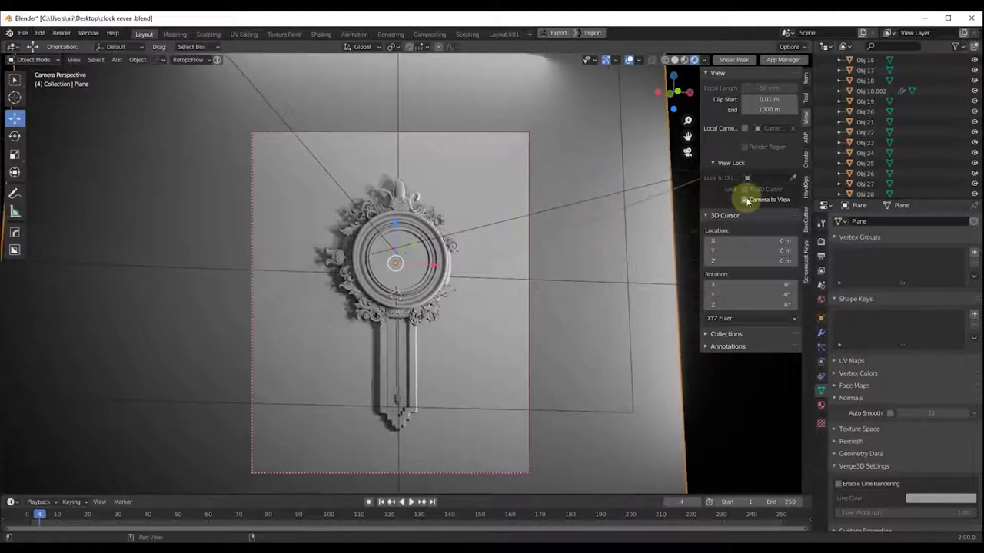
click(745, 200)
click(483, 247)
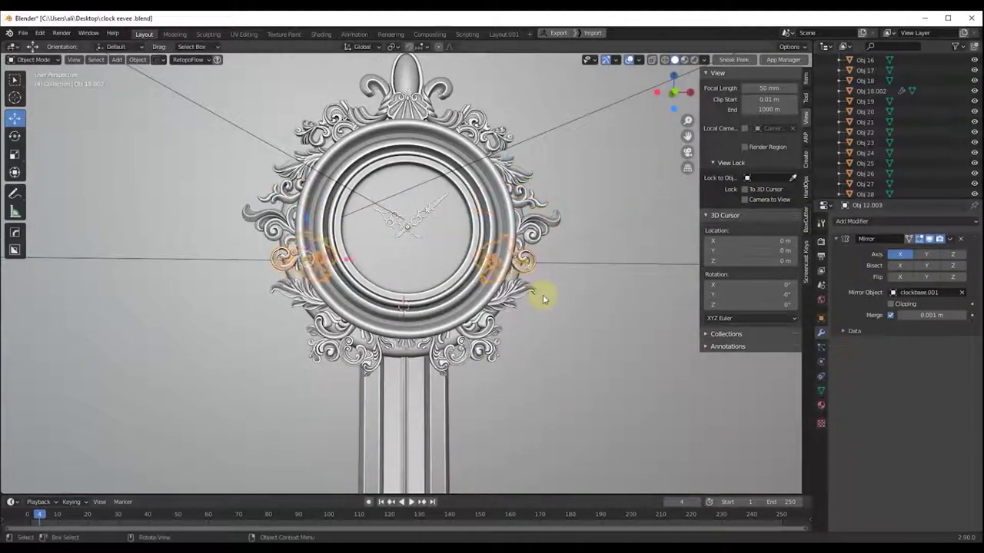
click(543, 298)
key(KP_0)
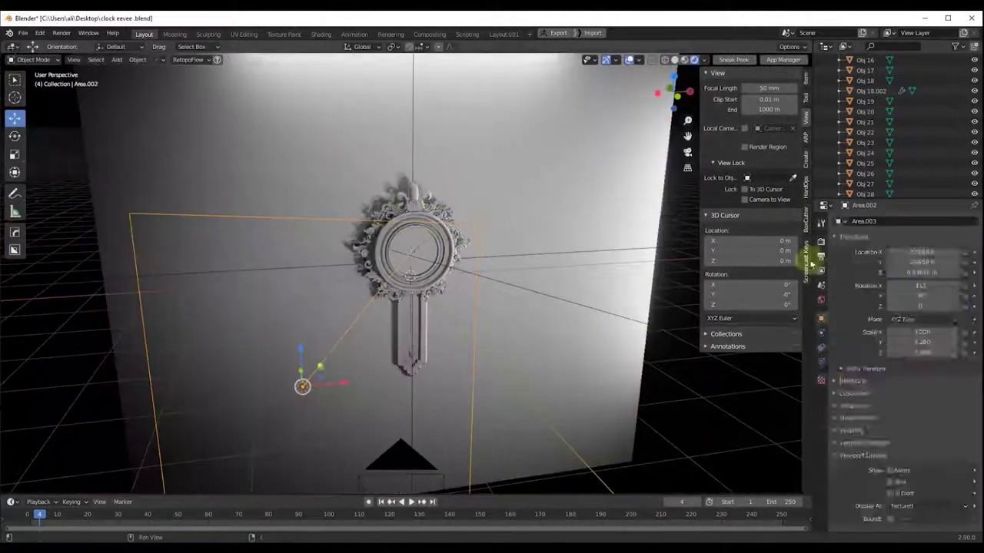
key(KP_0)
click(821, 230)
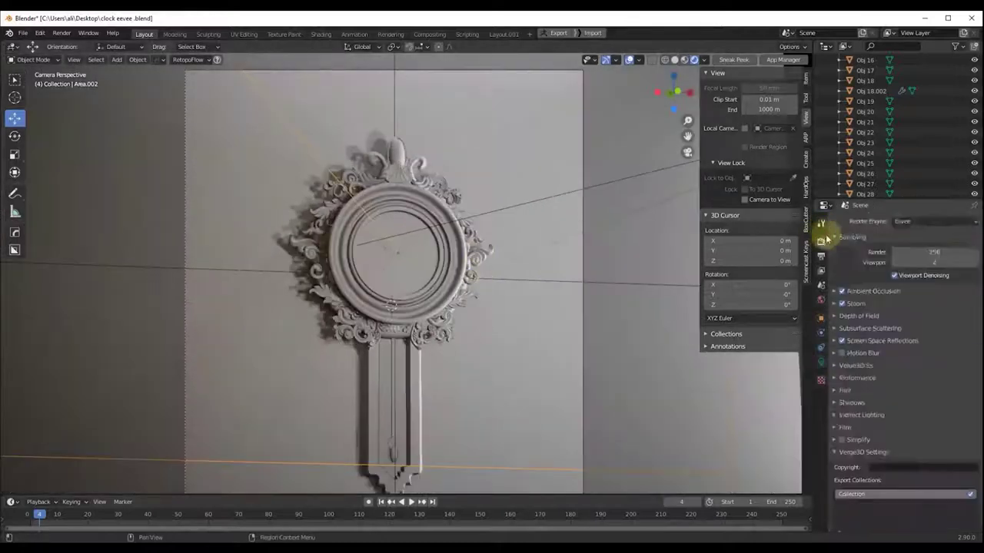
Step: Save the file and switch the render engine to Cycles, checking the rendered viewport preview
key(ctrl+s)
scroll(899, 307, up, 5)
click(934, 221)
click(930, 256)
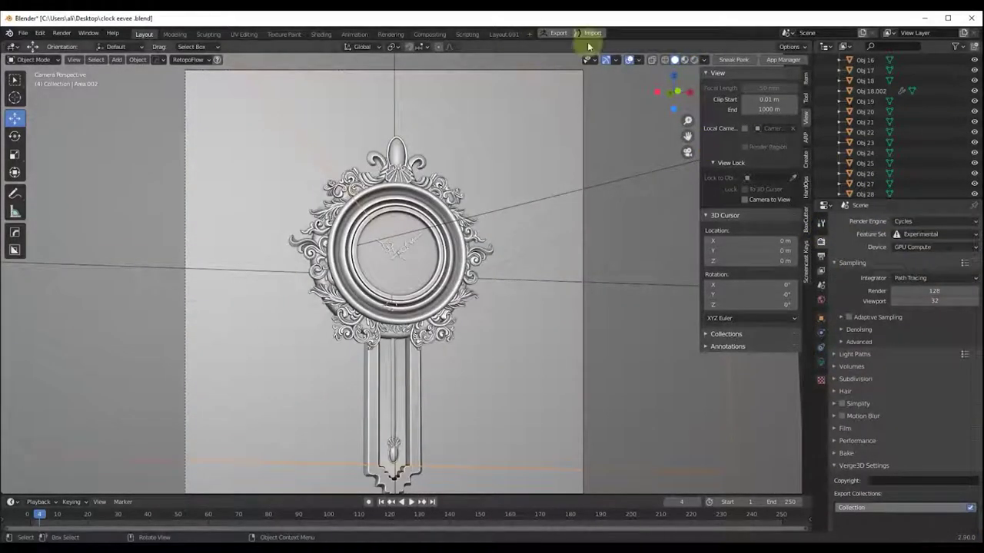
click(681, 60)
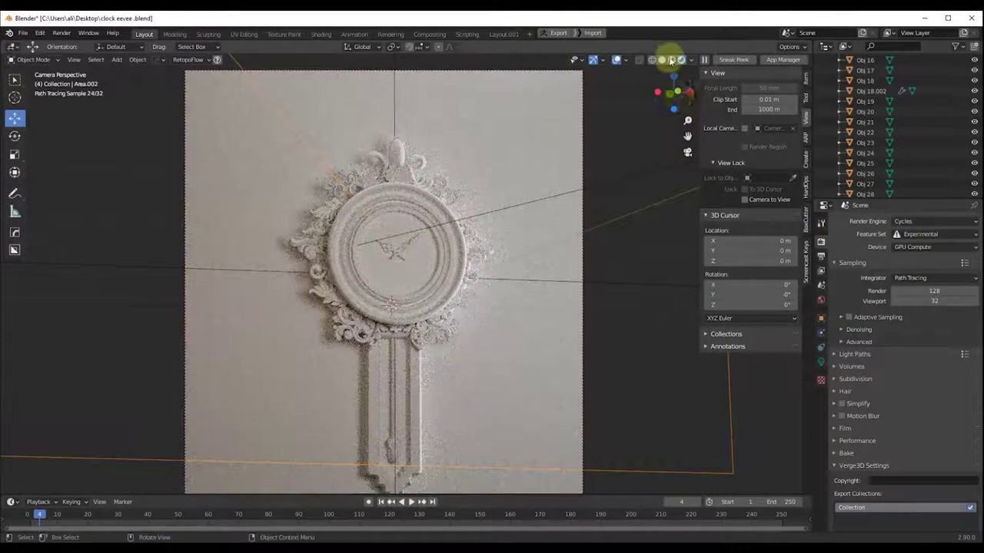
click(663, 59)
Step: Tune the area lights' Power, first raising it to 183.4 W and then lowering it, in the rendered camera view
key(KP_0)
click(560, 264)
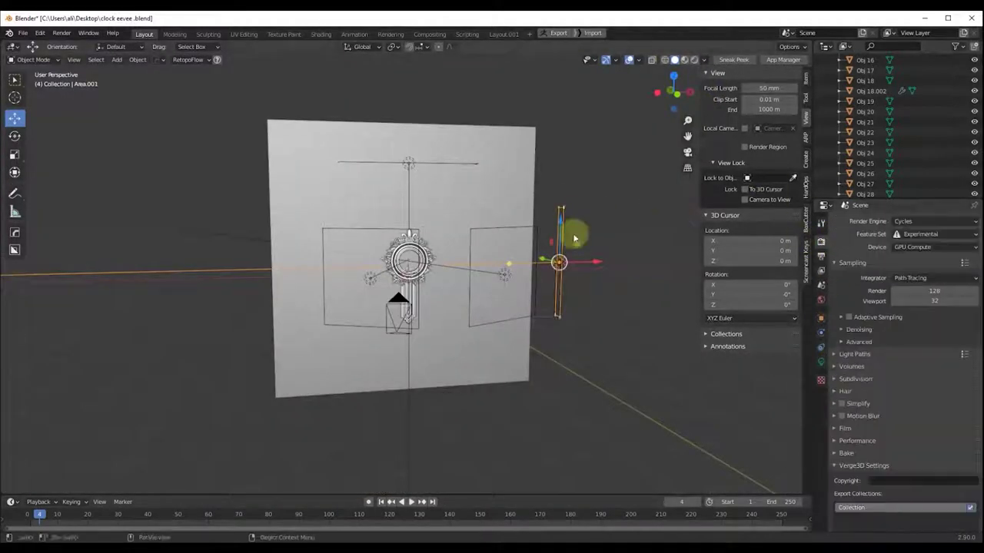
click(821, 361)
click(681, 59)
key(KP_0)
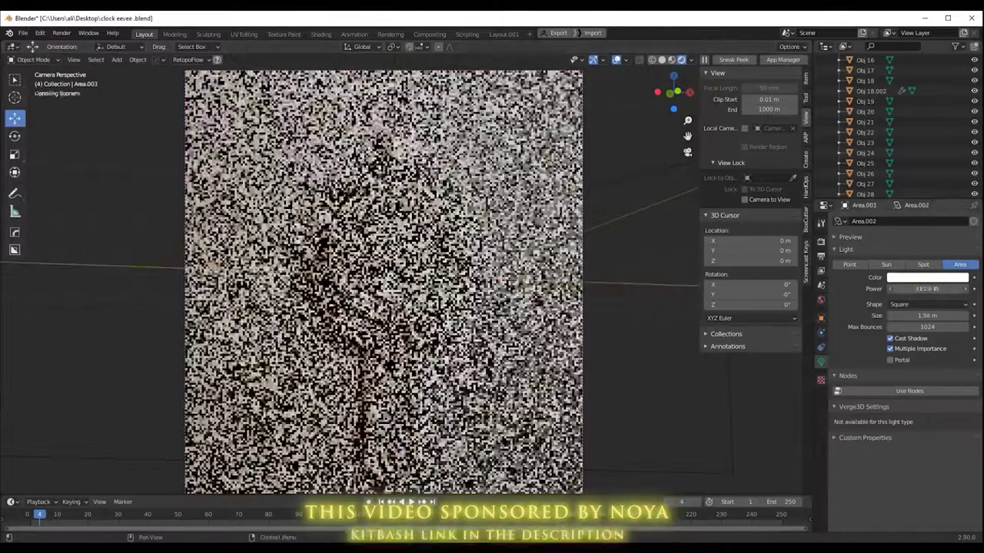
drag(893, 286, 922, 288)
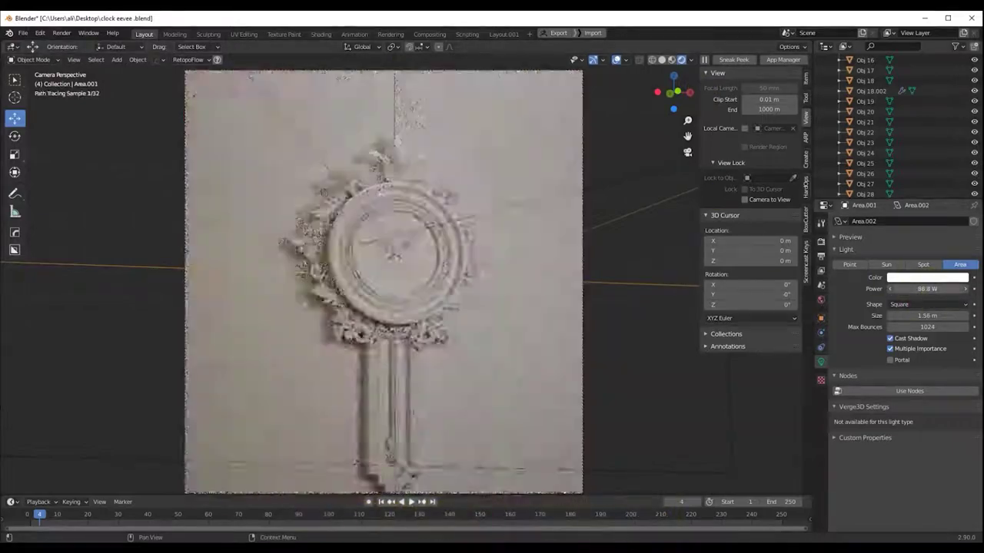
drag(922, 288, 950, 288)
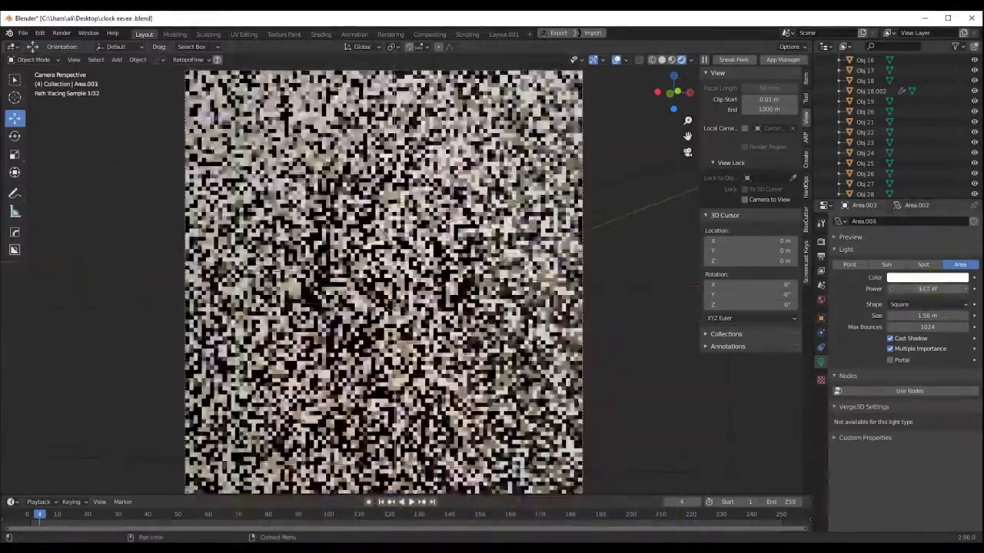
Step: Add a Point light and lift it 0.68 m above the clock
key(shift+a)
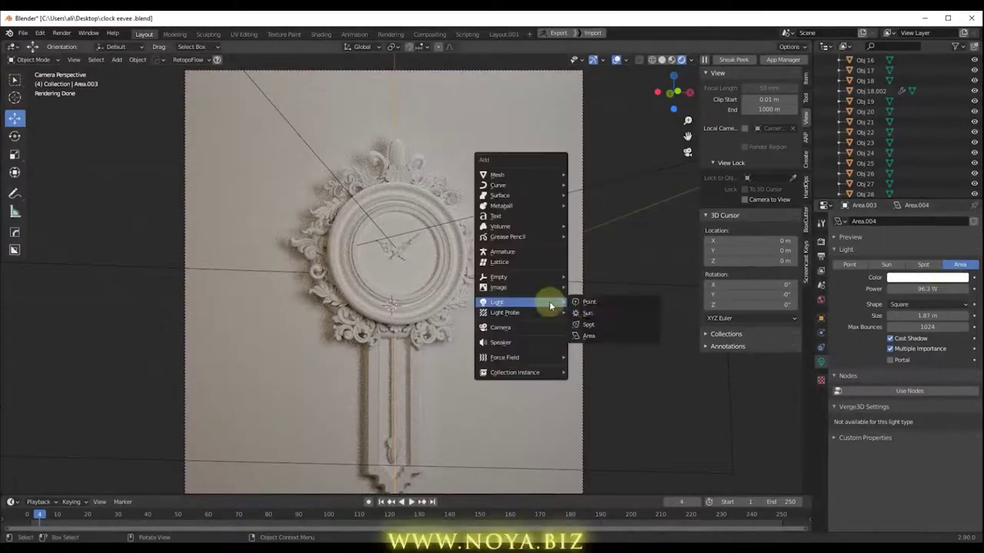
click(582, 302)
drag(429, 318, 450, 182)
scroll(471, 163, down, 2)
scroll(468, 180, down, 3)
Step: Switch to the Layout.001 workspace and make its left area a 3D viewport
click(505, 34)
click(11, 46)
click(35, 84)
scroll(686, 298, down, 2)
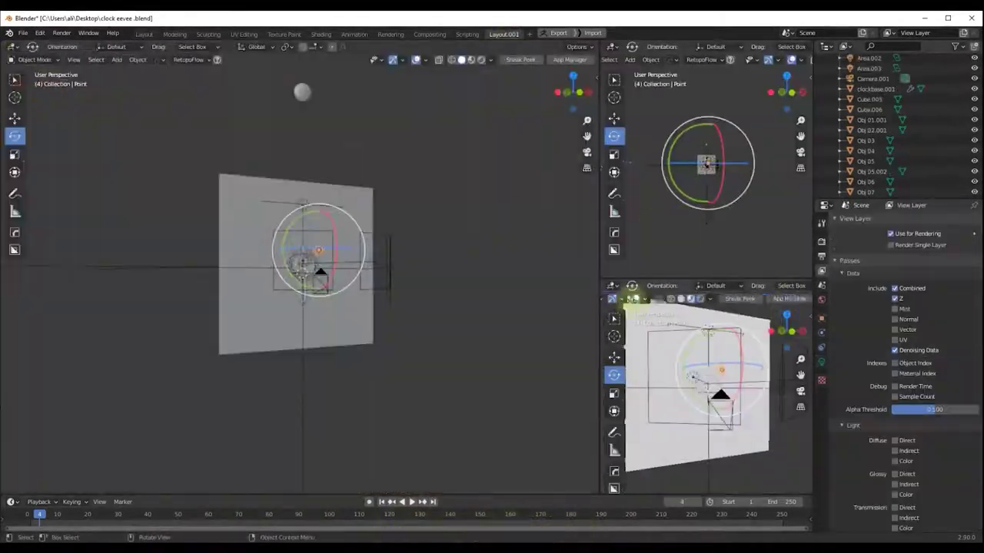
Step: Tint an area light a warm peach colour while viewing through the camera
key(KP_0)
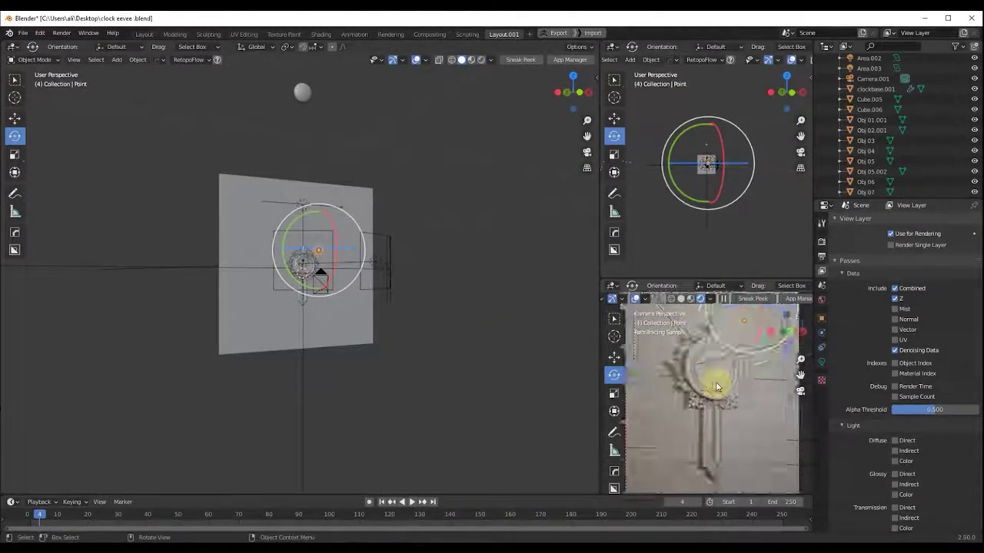
click(778, 407)
click(821, 361)
click(928, 277)
drag(918, 173, 913, 183)
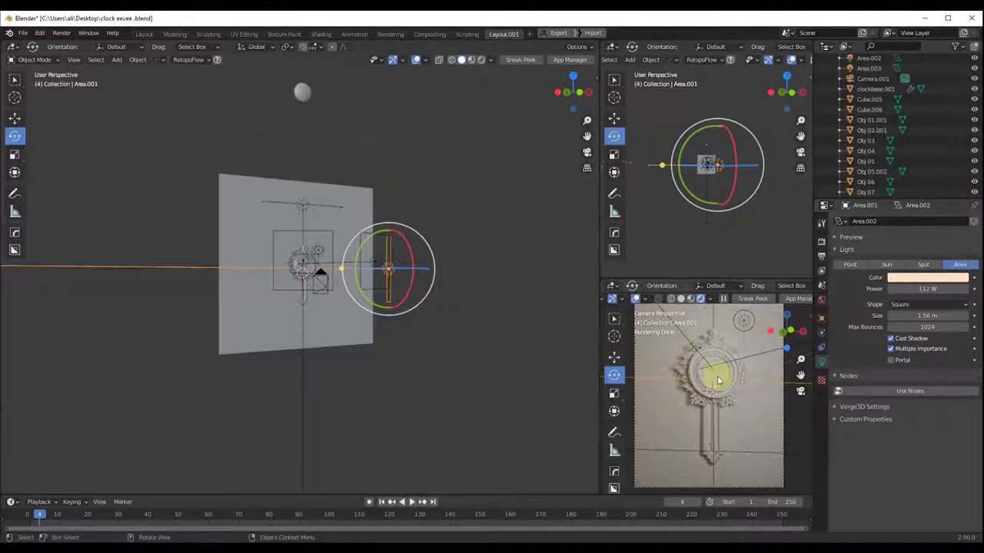
Step: Set the point light to 58.3 W, then delete it and re-aim the camera on the clock
drag(922, 289, 953, 289)
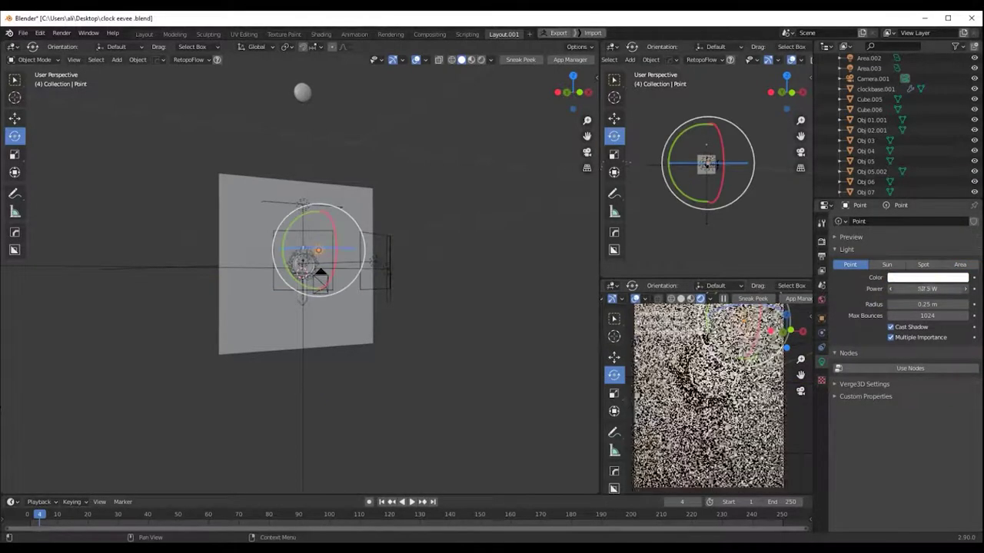
key(Delete)
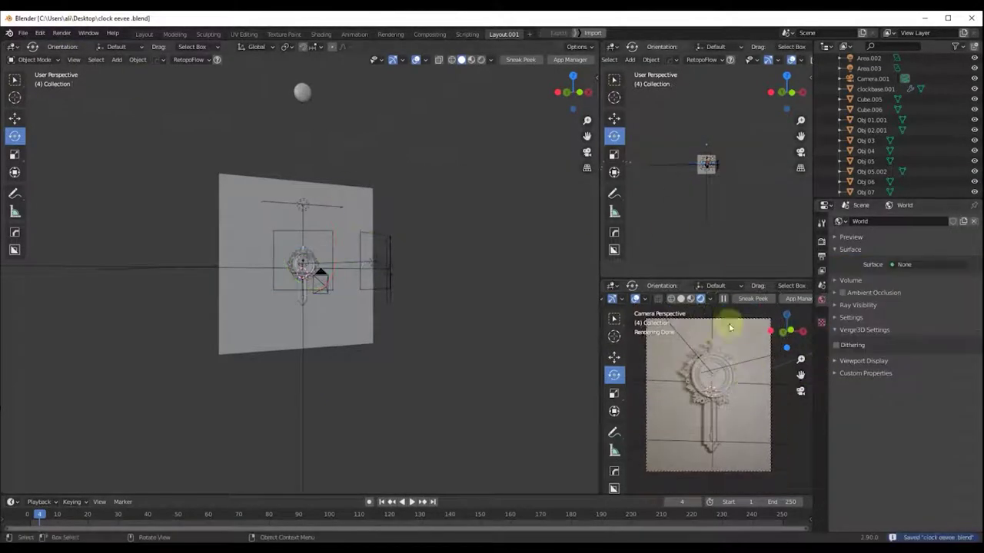
key(KP_0)
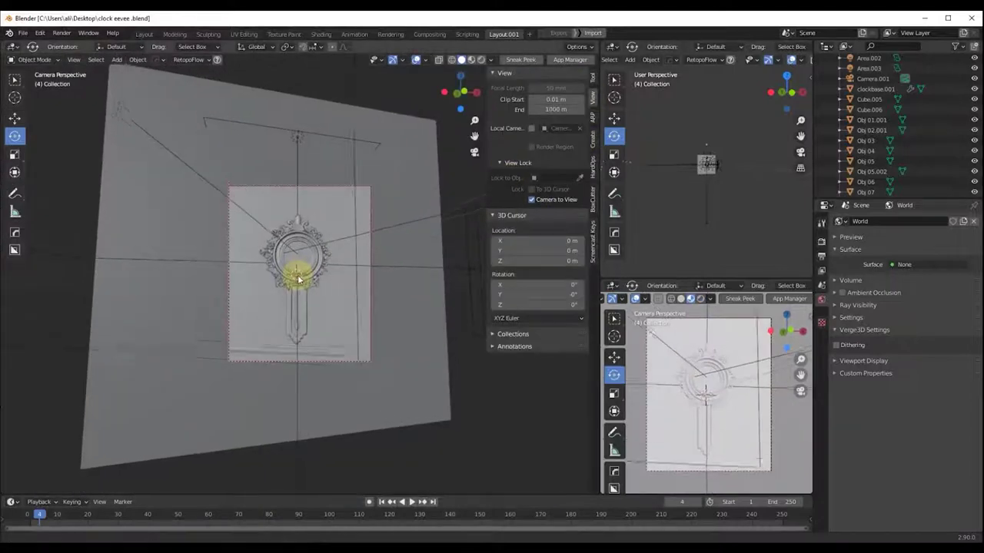
middle_drag(306, 278, 326, 275)
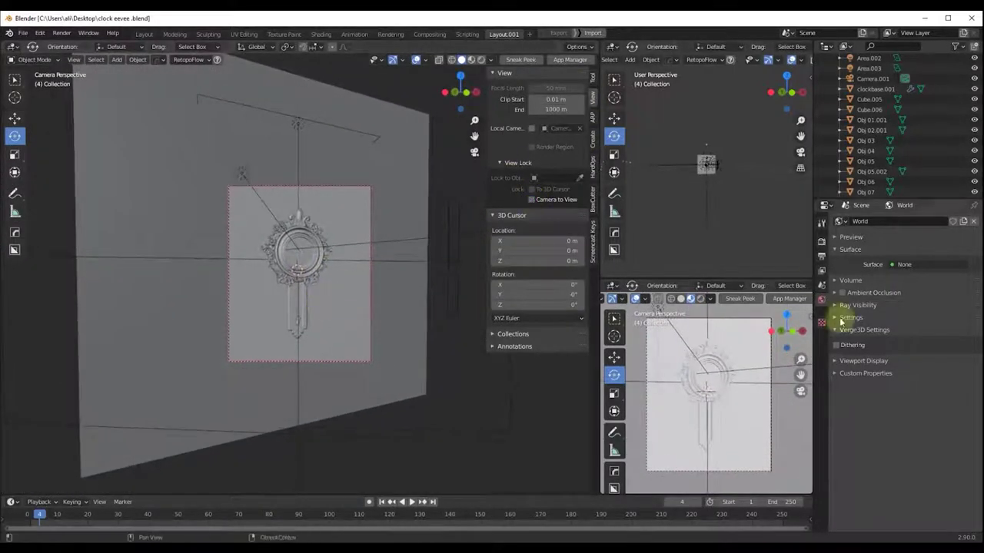
Step: Try a 29 mm camera lens, undo the camera changes, and bring up the Output settings
click(873, 78)
drag(926, 269, 904, 269)
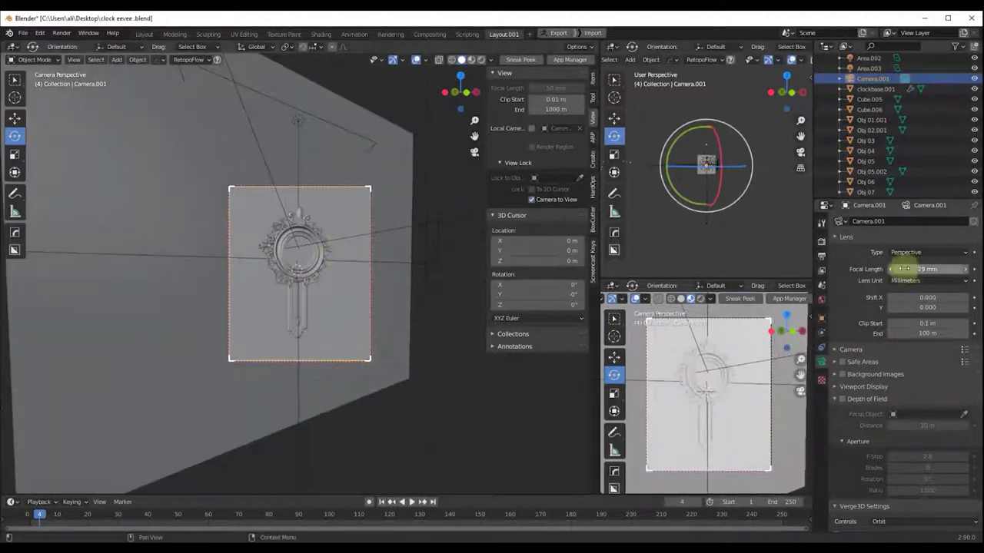
key(ctrl+z)
key(ctrl+z)
key(ctrl+z)
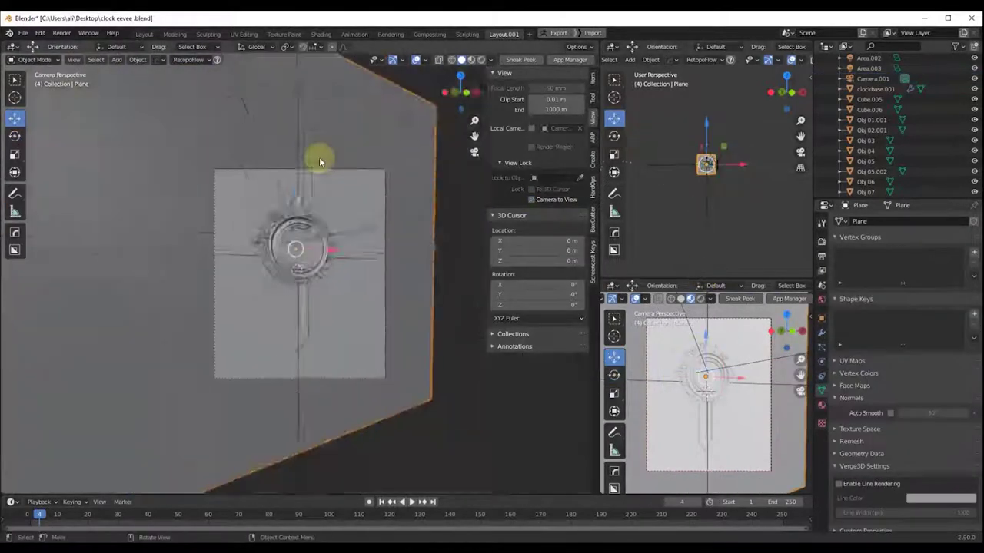
key(ctrl+z)
click(821, 257)
scroll(305, 221, down, 3)
Step: Render the final 1319 × 2052 px image of the camera view with Render Image
scroll(305, 225, up, 1)
scroll(305, 227, up, 1)
click(62, 34)
click(83, 46)
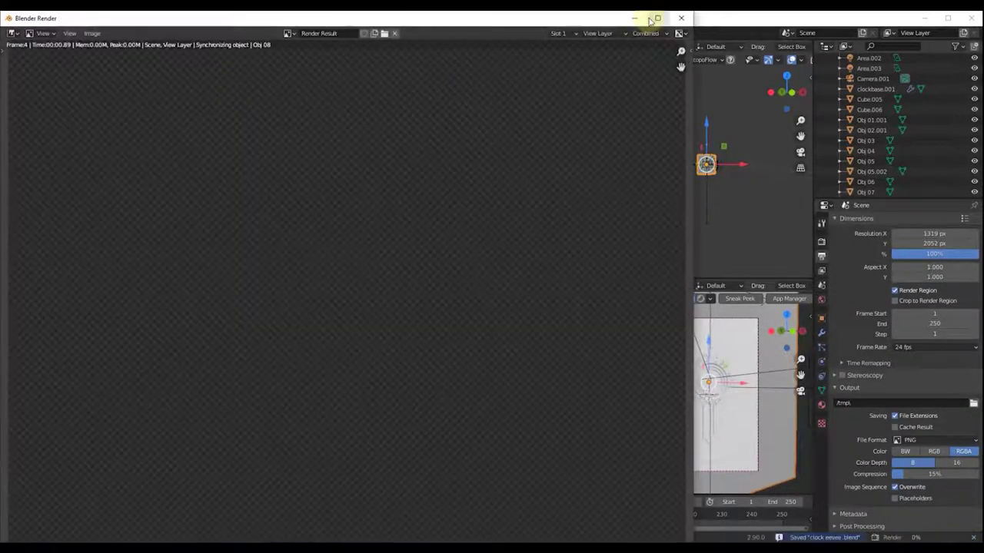